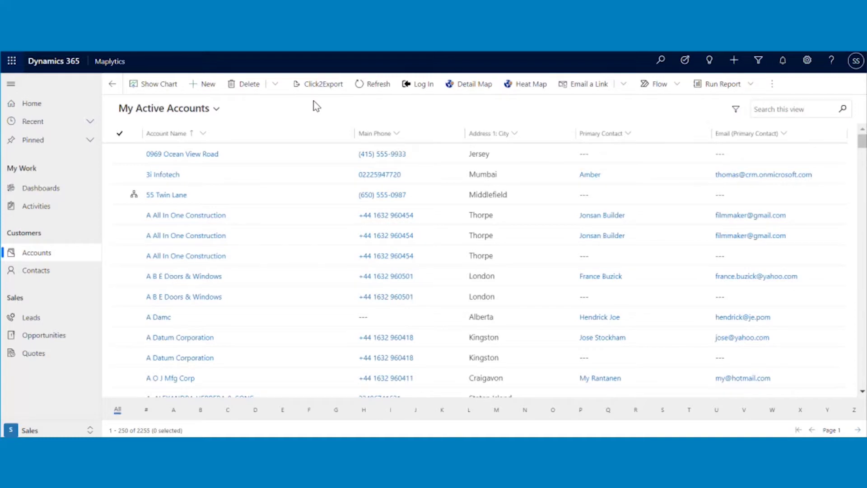
On the Detail Map, set proximity rings of 3,2,1 Miles with Show Travel Distance ticked.
left_click(469, 85)
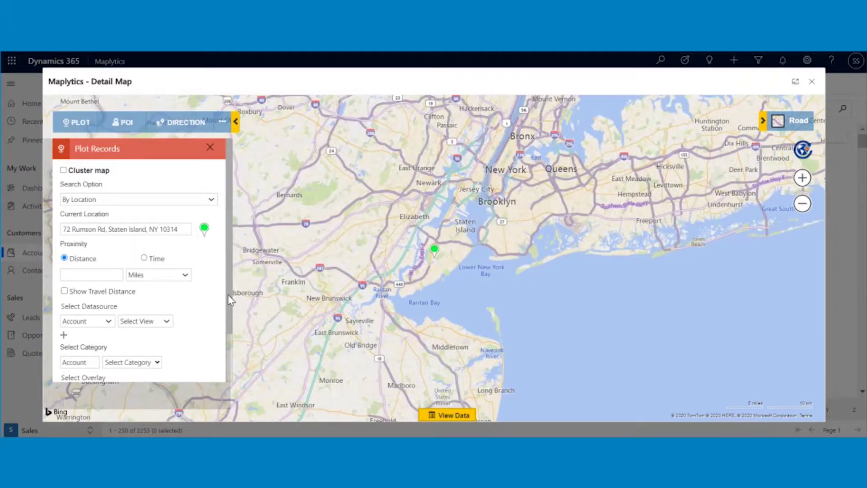
left_click(91, 274)
type("3")
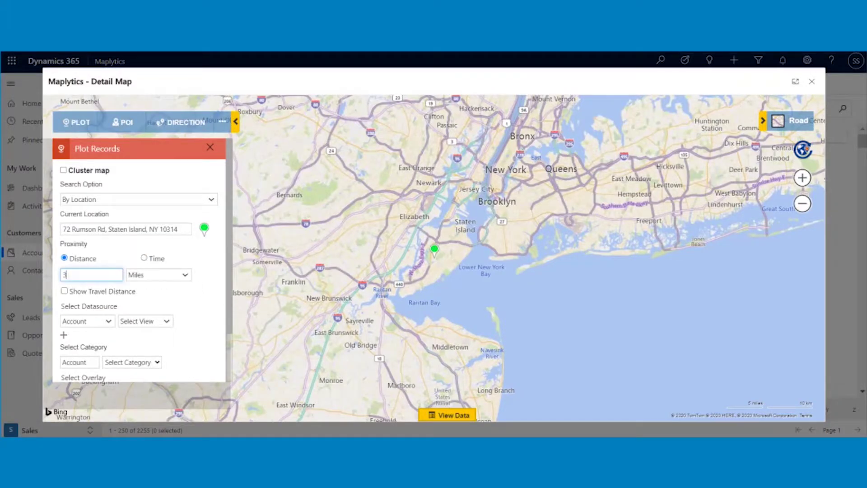
type(",2,1")
left_click(158, 274)
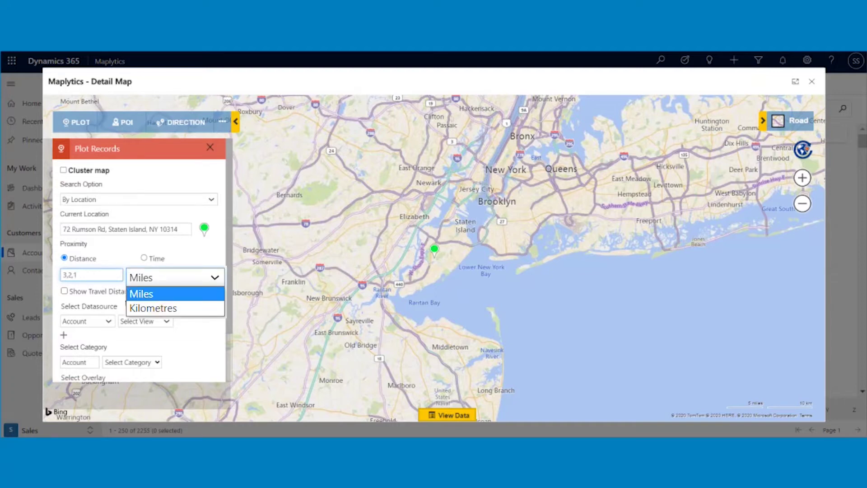
left_click(187, 294)
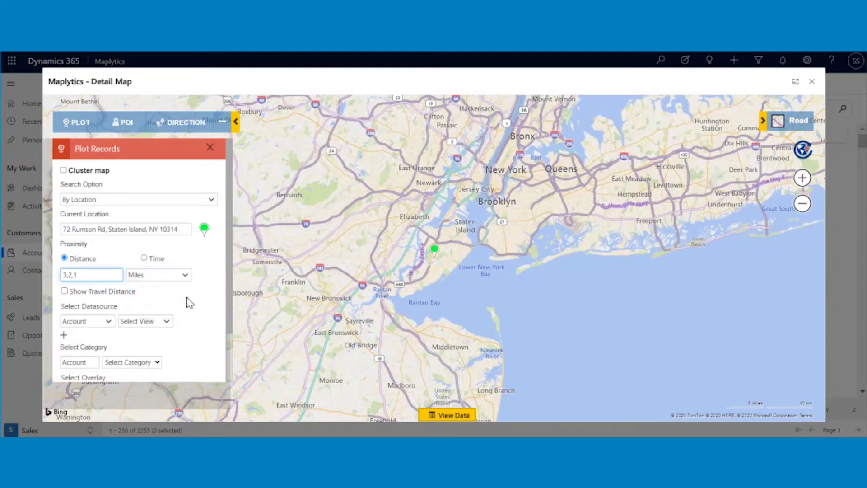
left_click(64, 291)
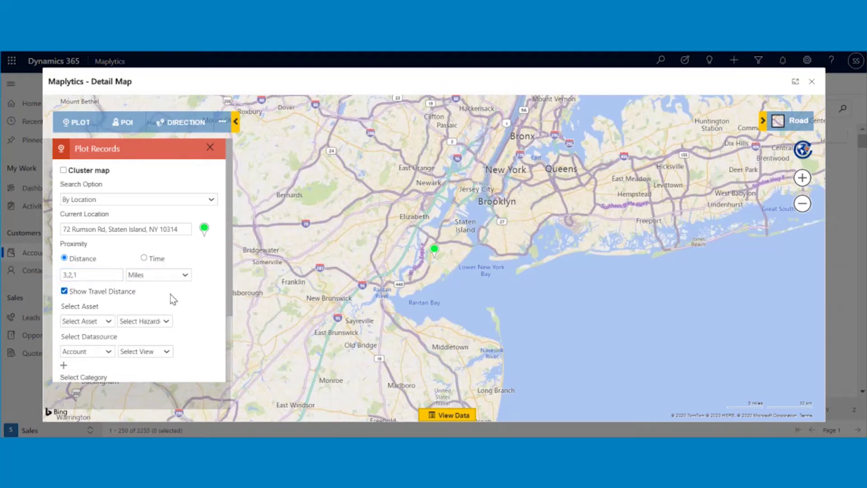
scroll(201, 299, "down", 3)
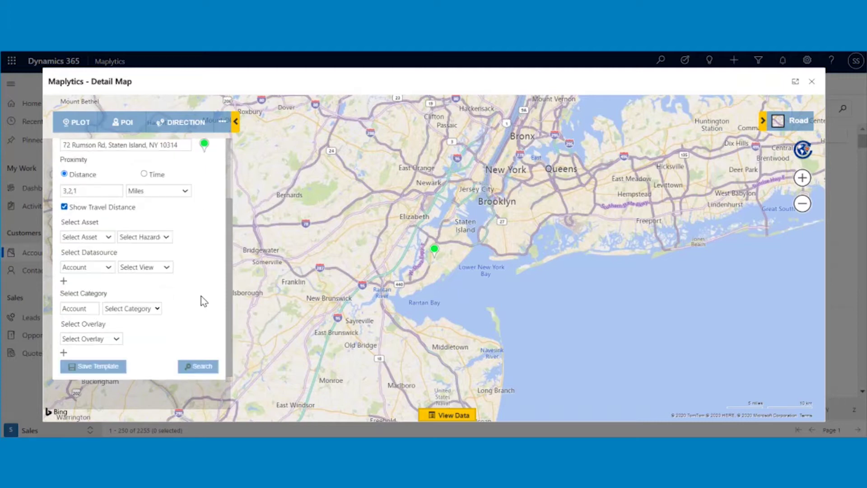
Plot the Accounts - Staten island view categorised by Industry and run the search.
left_click(150, 267)
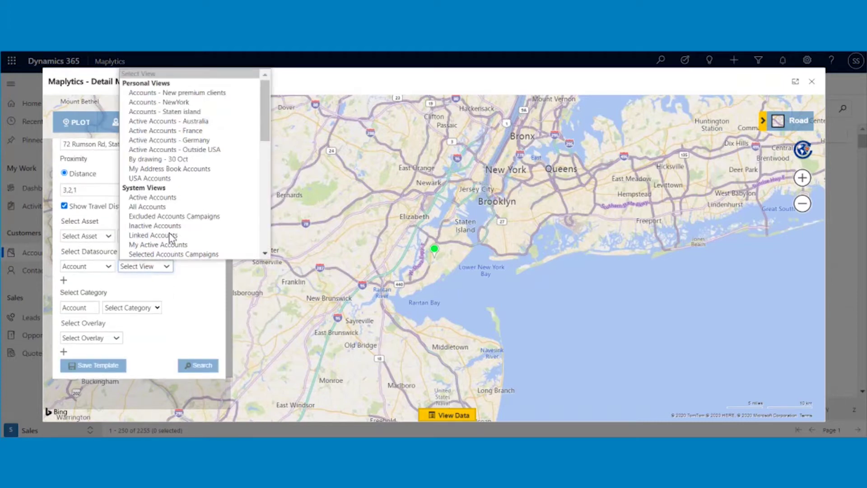
left_click(182, 113)
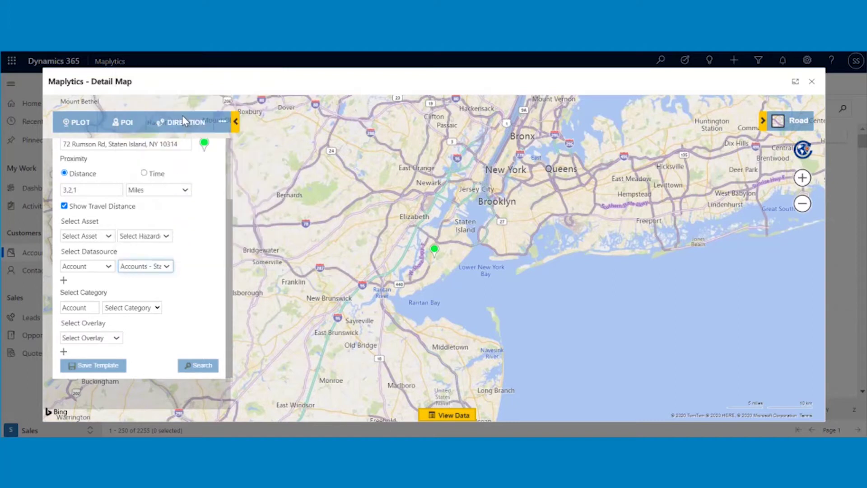
left_click(155, 308)
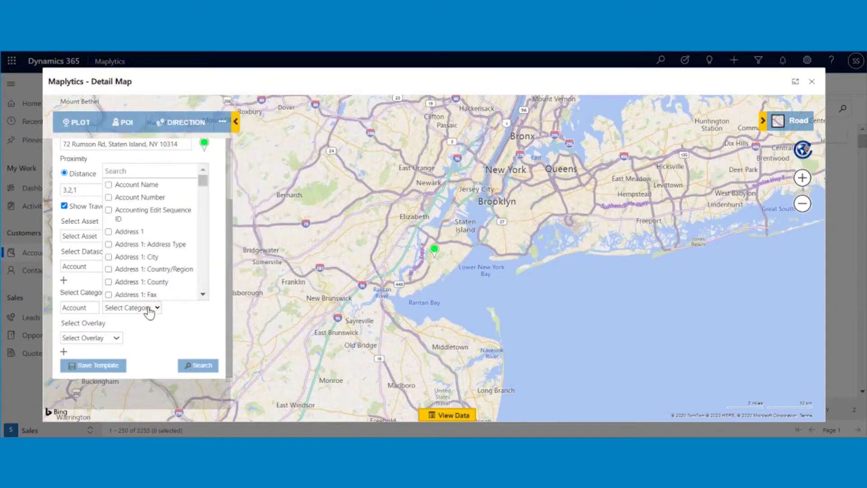
type("Ind")
left_click(170, 310)
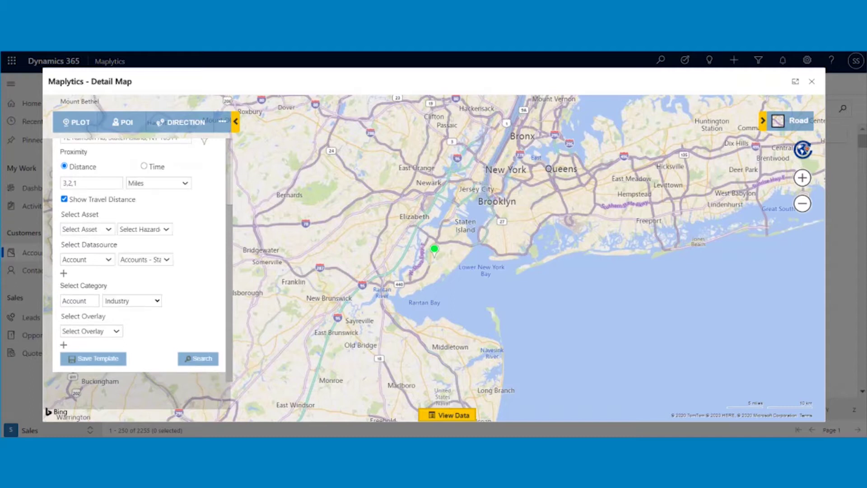
left_click(197, 359)
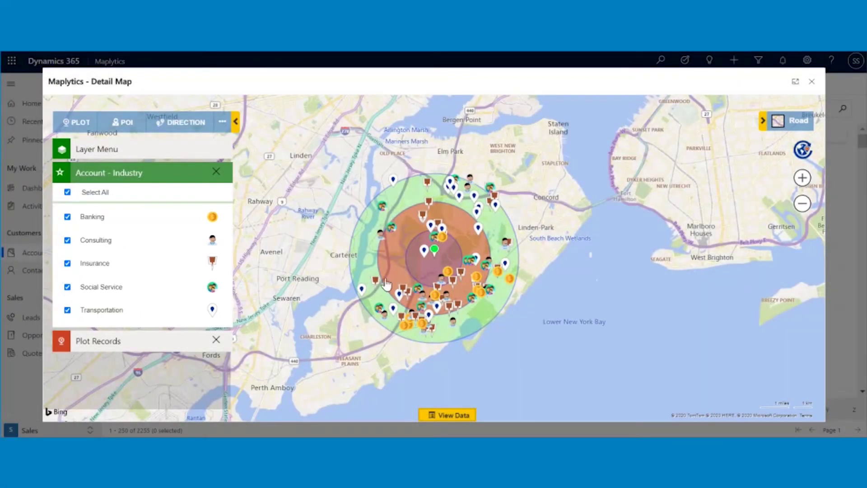
List the 2-mile and 3-mile ring accounts, then hide the grid and return to plotting options.
scroll(514, 261, "up", 3)
mouse_move(479, 249)
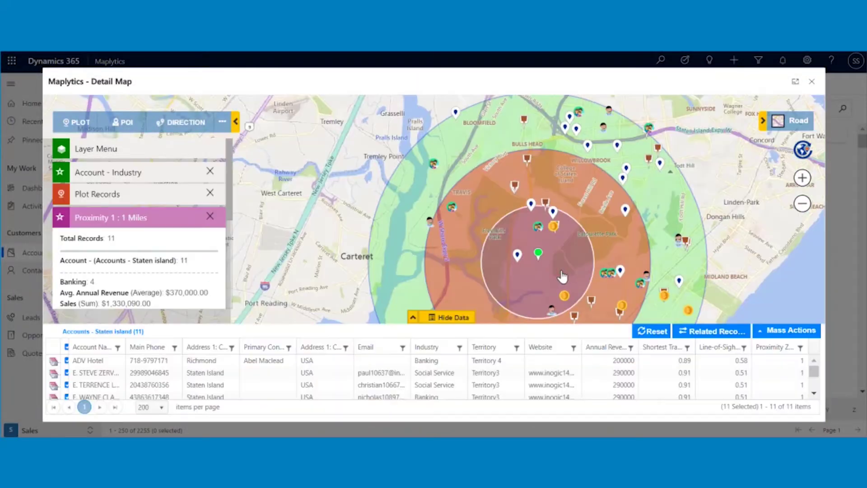
left_click(453, 317)
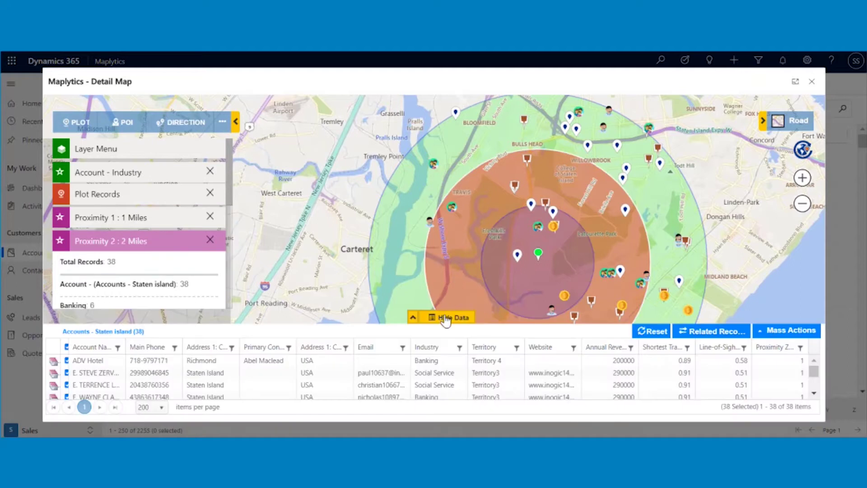
left_click(445, 318)
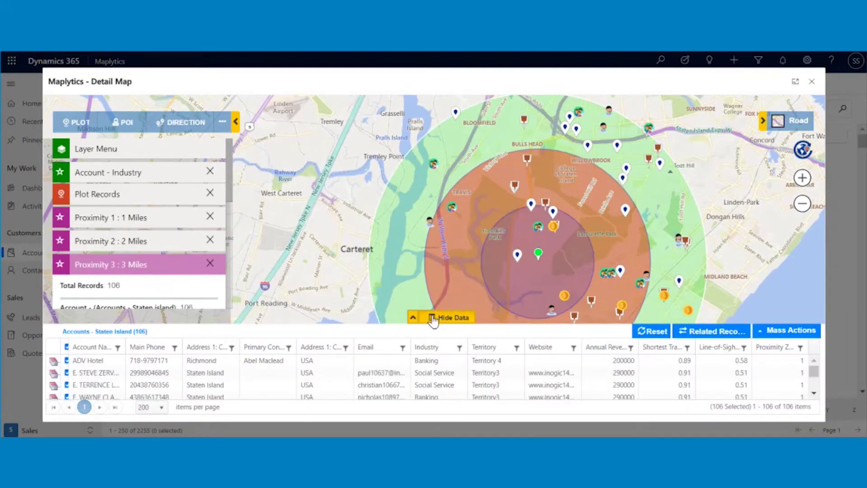
left_click(434, 318)
left_click(170, 194)
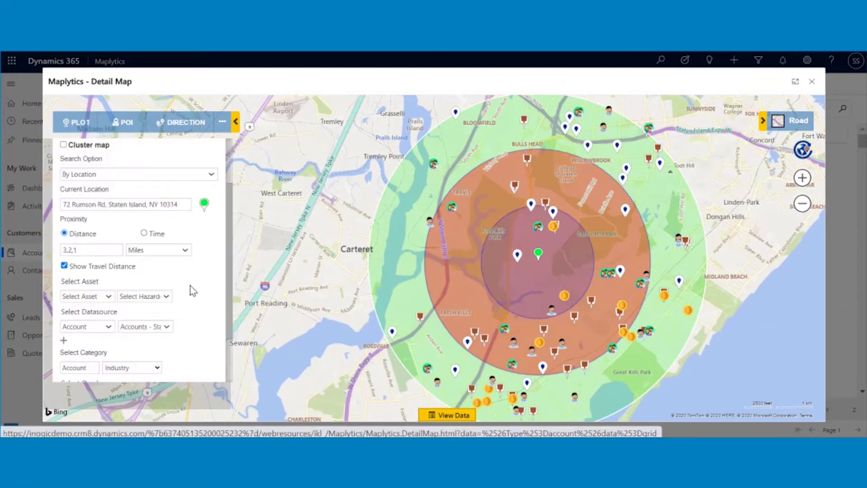
Switch proximity to Time with traffic, 10 Minutes, and rerun the search.
left_click(144, 233)
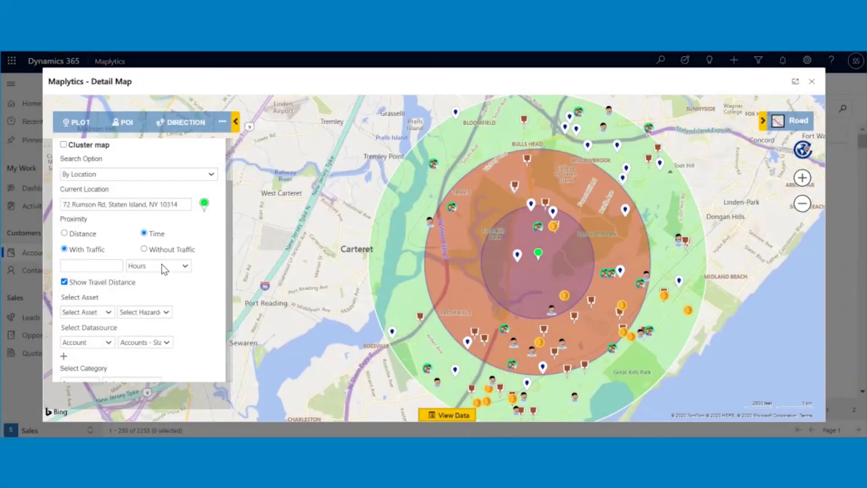
left_click(165, 264)
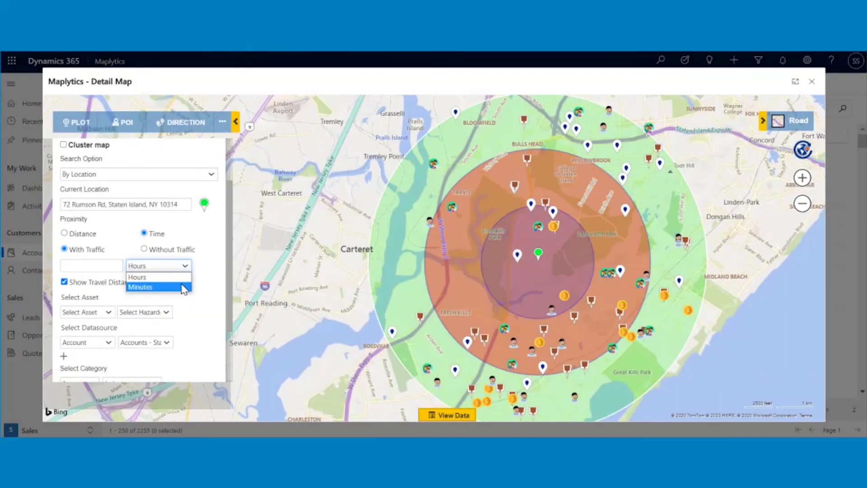
left_click(182, 287)
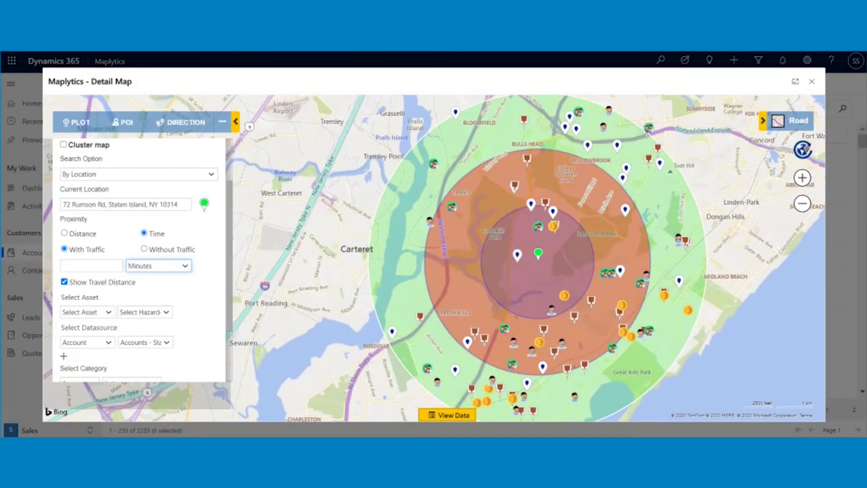
left_click(110, 265)
type("10")
scroll(192, 324, "down", 2)
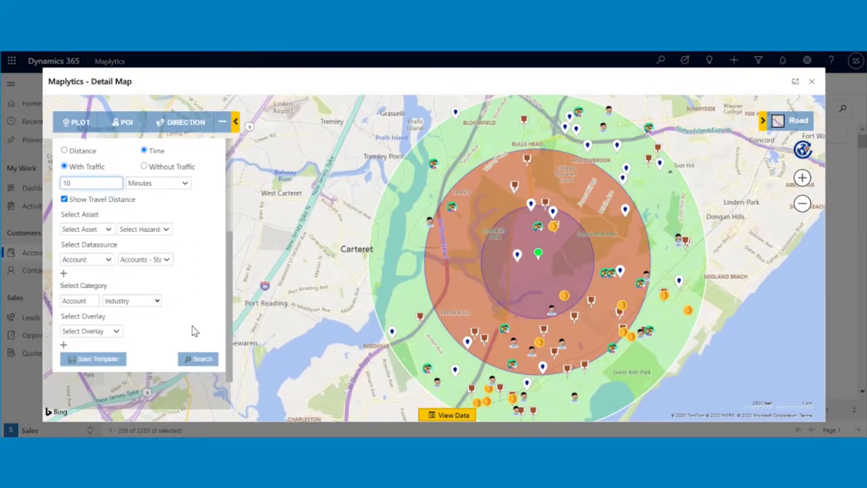
left_click(198, 360)
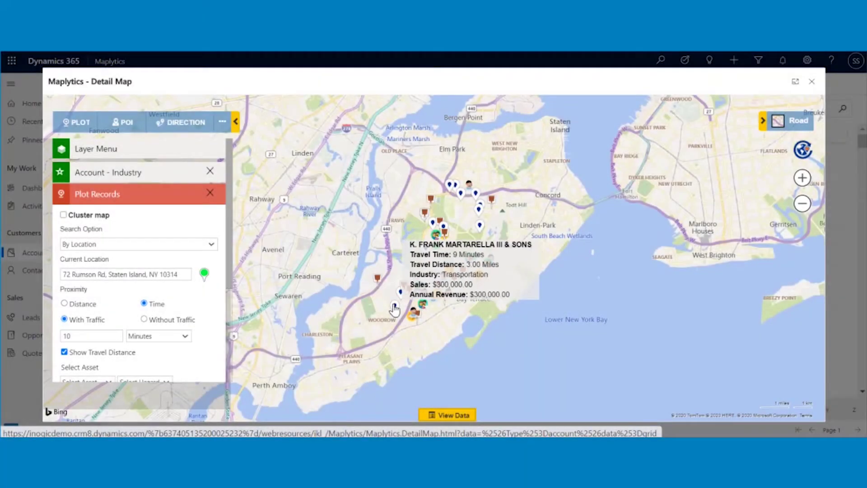
Open a transportation account's card and highlight its 9 Minutes travel time and 3.00 Miles distance.
left_click(394, 308)
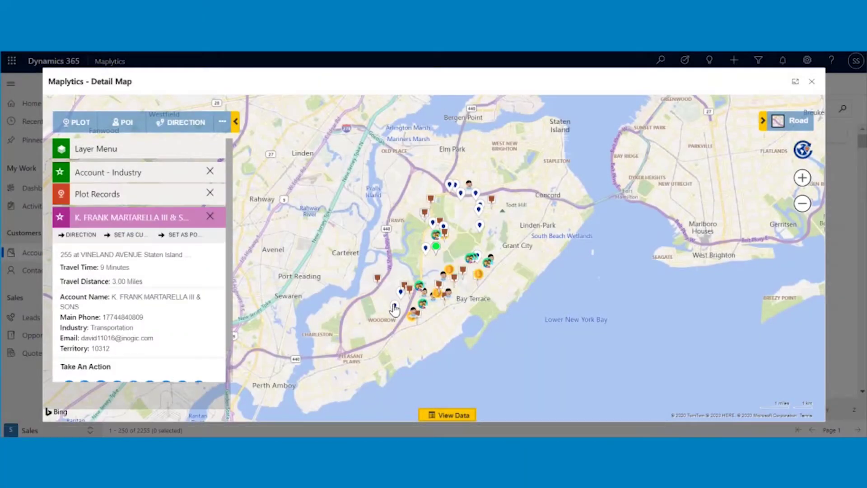
left_click_drag(99, 267, 135, 268)
left_click(145, 266)
left_click_drag(112, 281, 150, 286)
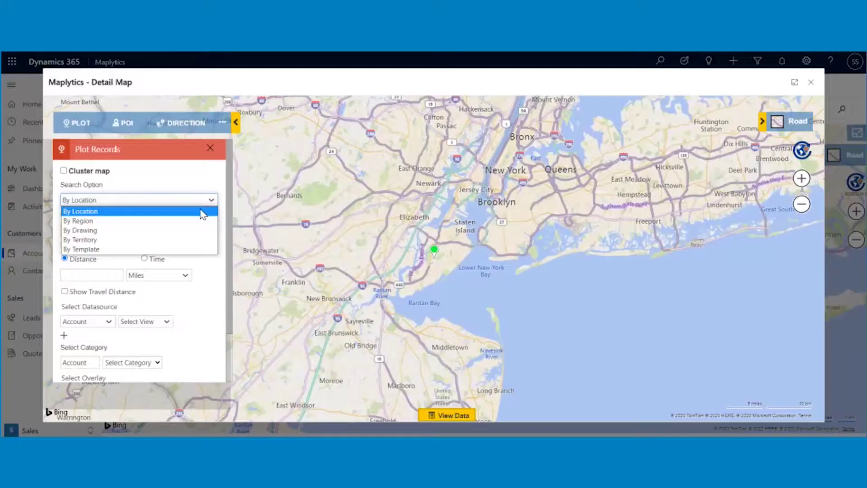
Search by region using postal codes 10301,10302,10303,10304,10305 with country USA.
left_click(190, 220)
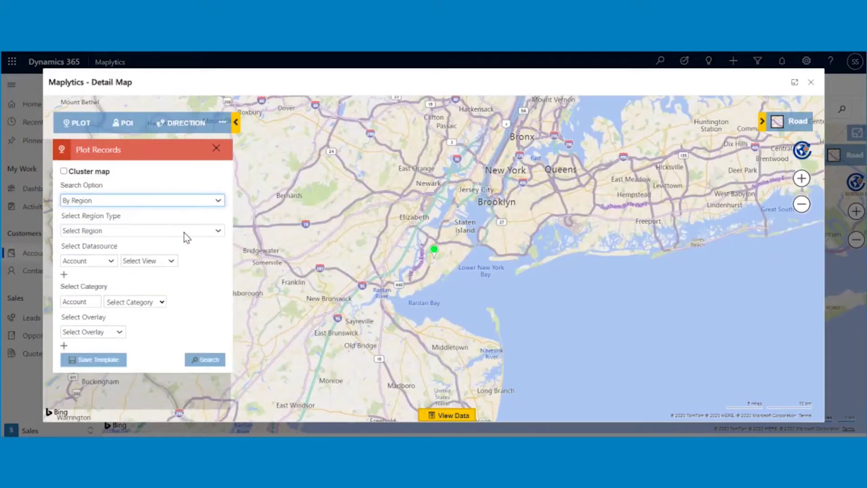
left_click(186, 231)
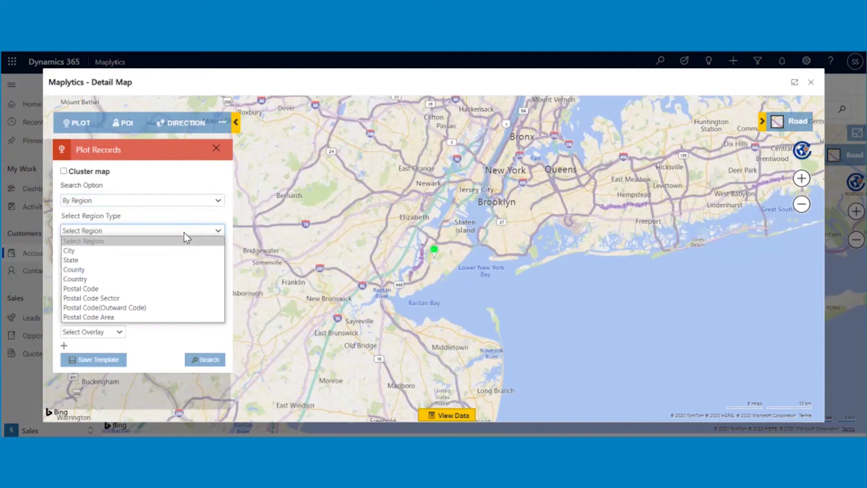
left_click(175, 288)
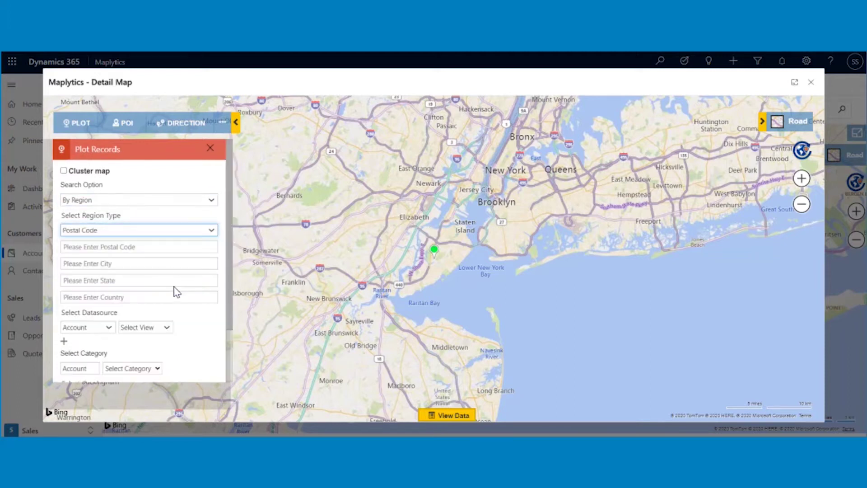
left_click(153, 246)
type("10301,10302,10303,10304,10305")
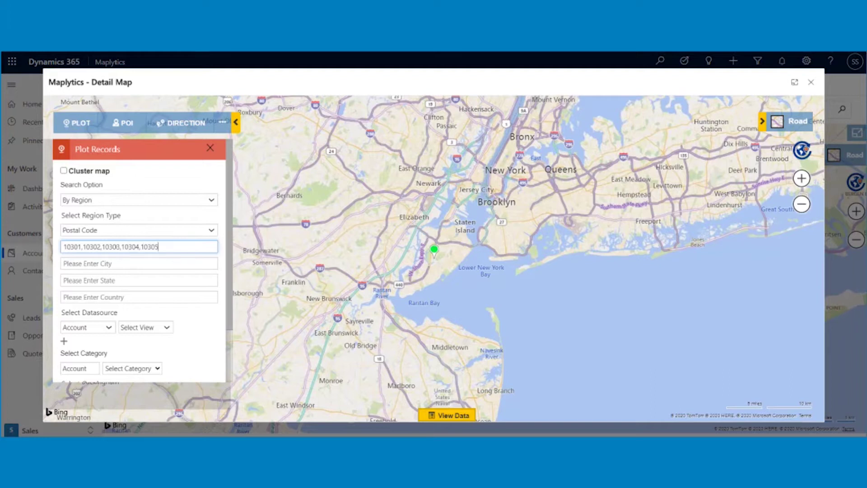
left_click(131, 297)
type("USA")
Plot the Accounts - Staten Island view in those postal codes and inspect regions 10304 and 10302.
left_click(140, 326)
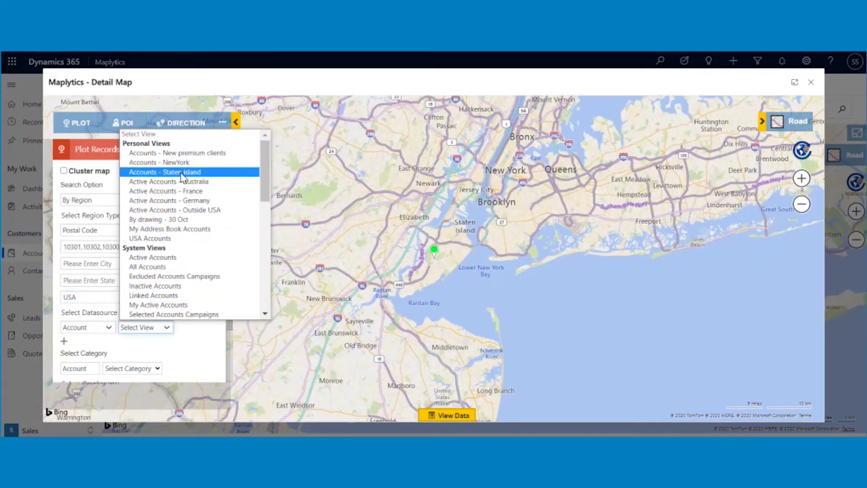
left_click(181, 174)
scroll(191, 342, "down", 2)
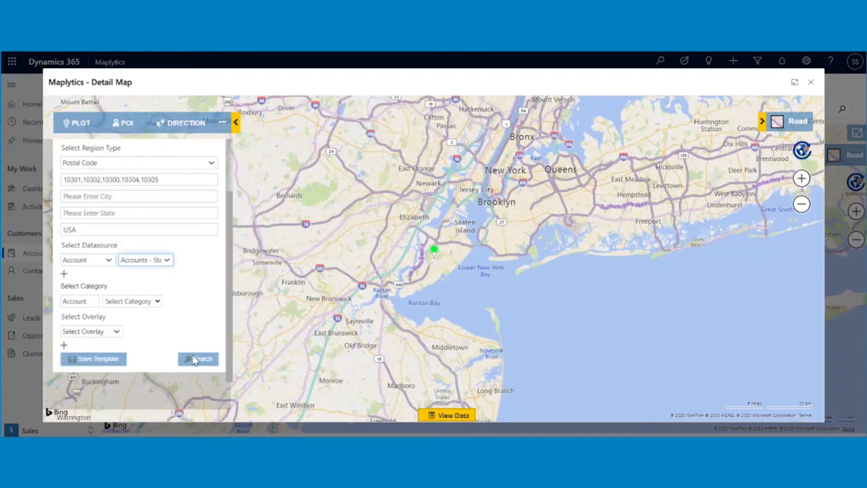
left_click(195, 358)
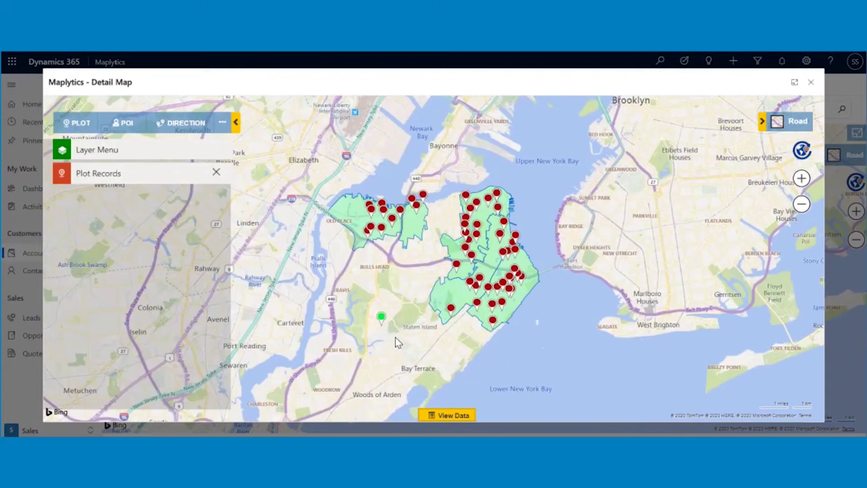
left_click(450, 295)
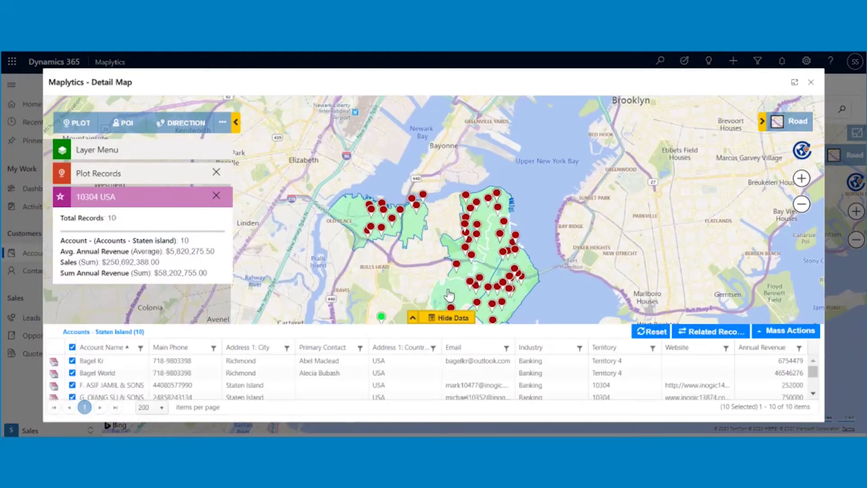
left_click(412, 230)
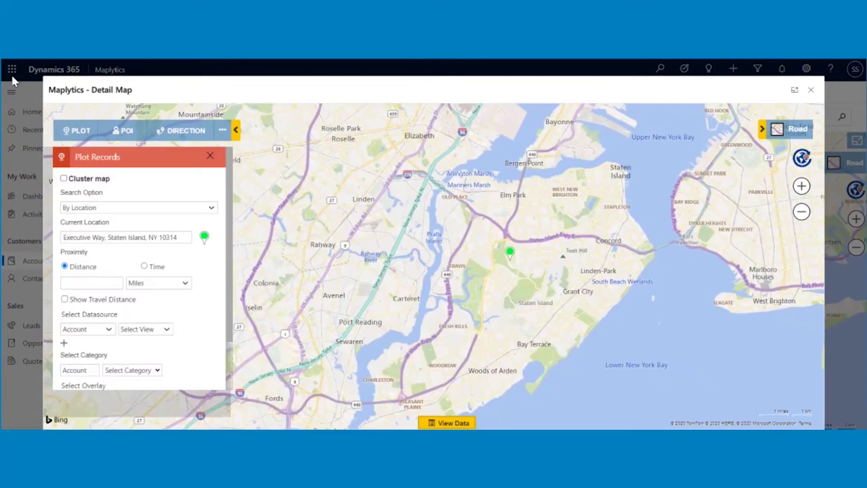
Switch to By Drawing search and sketch a freehand shape around Grant City.
left_click(150, 207)
left_click(149, 238)
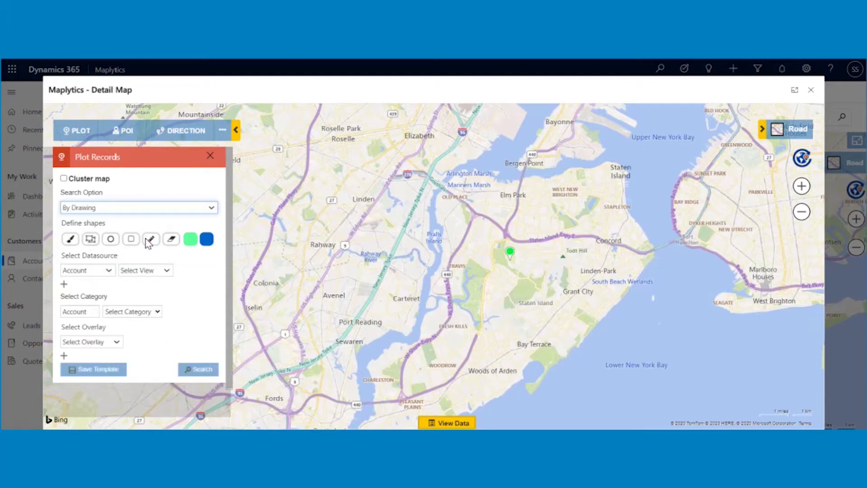
left_click(70, 239)
mouse_move(541, 263)
left_mouse_down()
mouse_move(589, 323)
mouse_move(606, 274)
left_mouse_up()
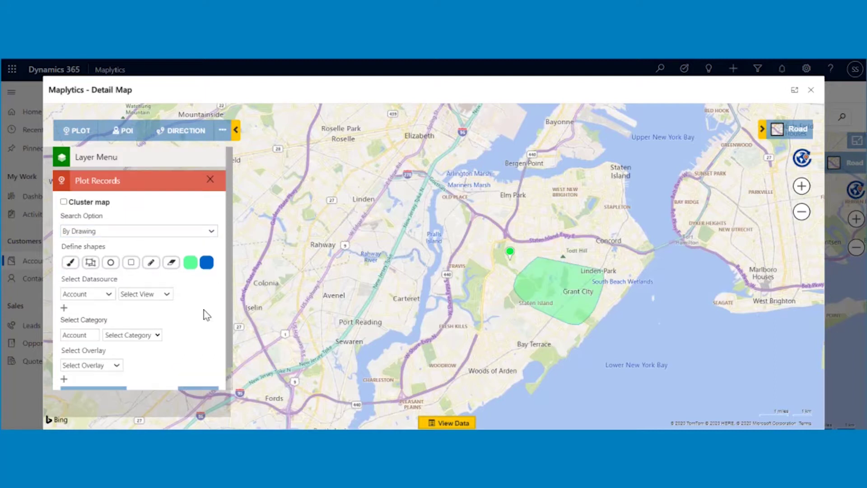
Plot the Accounts - Staten island view inside the shape and open Shape 1's 17 accounts.
left_click(164, 299)
scroll(201, 180, "down", 1)
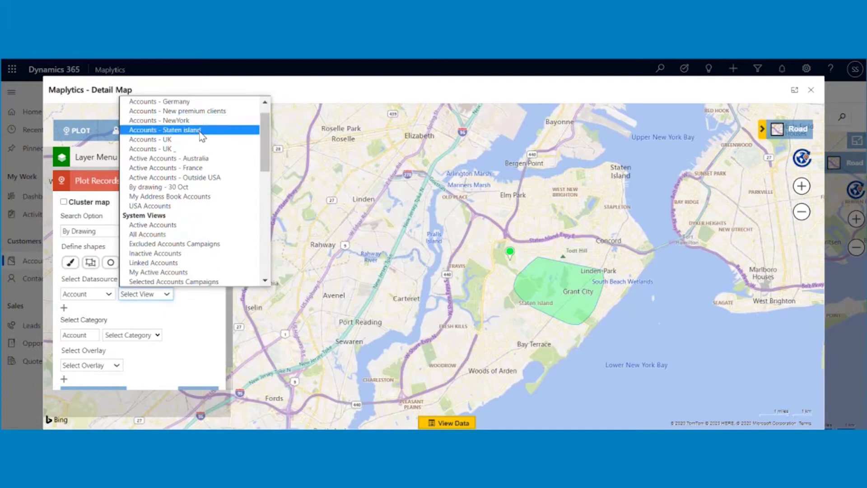
left_click(201, 136)
scroll(183, 337, "down", 1)
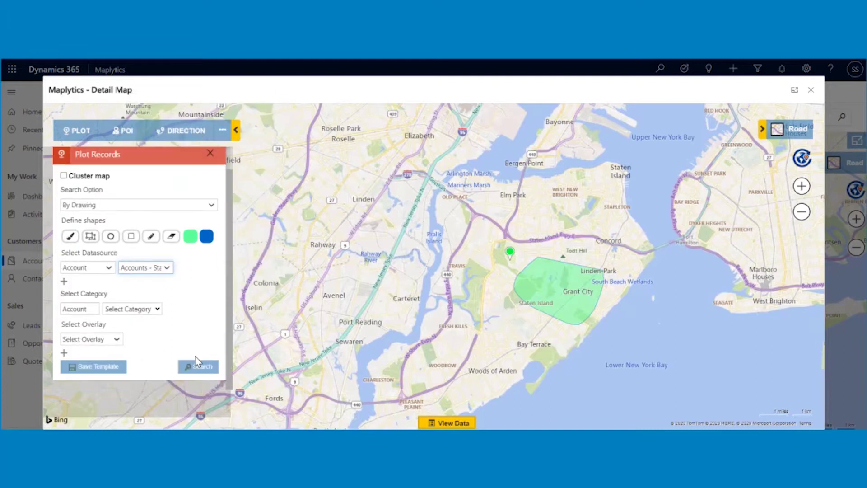
left_click(198, 364)
left_click(408, 272)
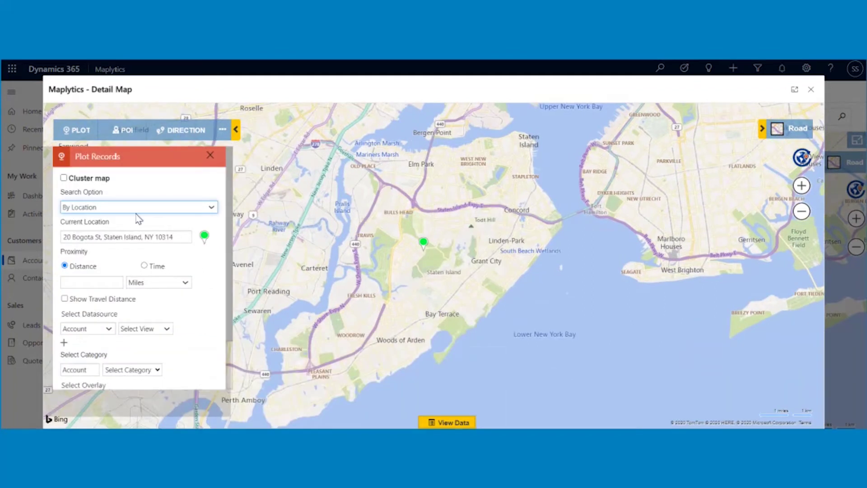
Set the search option to By Territory with Staten Island_Mid ticked.
left_click(161, 207)
left_click(148, 248)
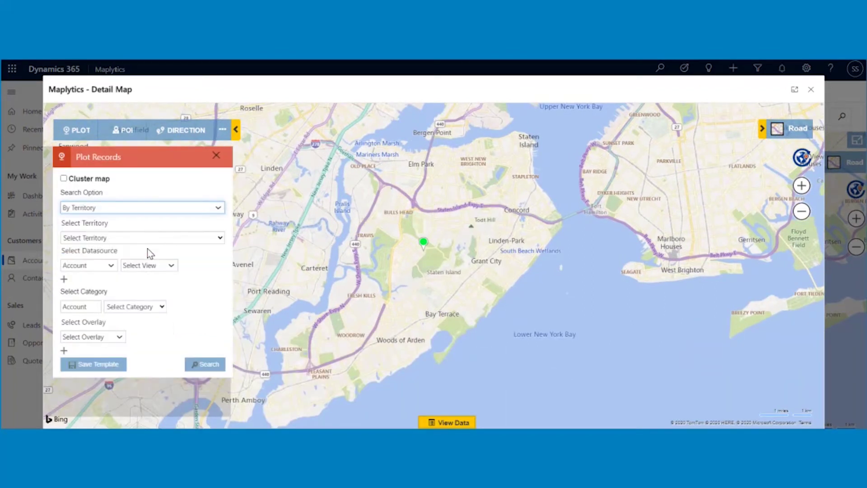
left_click(156, 239)
scroll(155, 271, "down", 5)
left_click(67, 262)
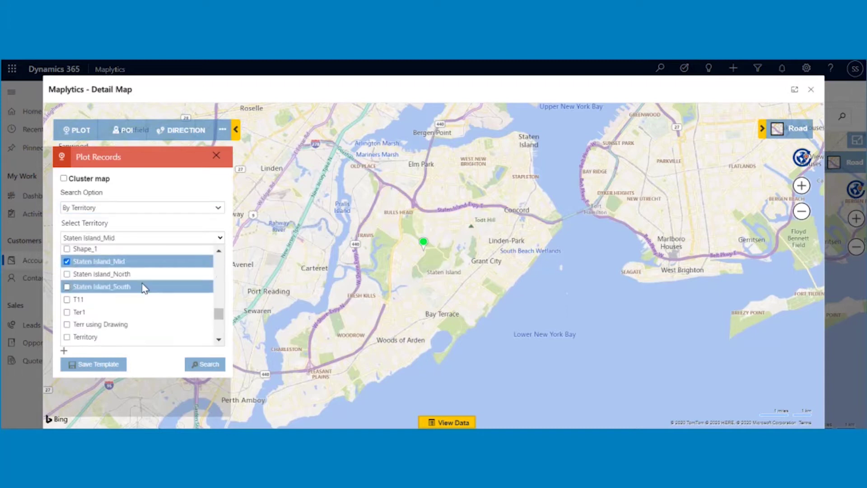
left_click(211, 229)
Plot the Accounts - Staten island view in that territory and open its 90-record summary.
left_click(164, 271)
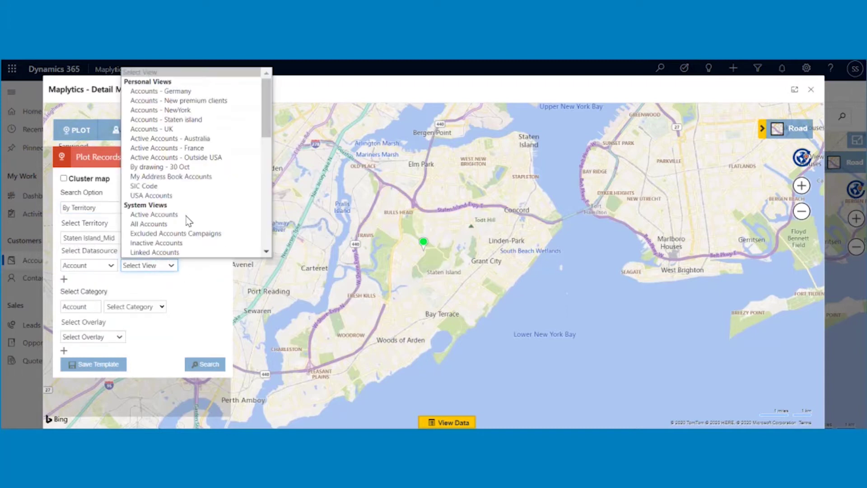
left_click(203, 120)
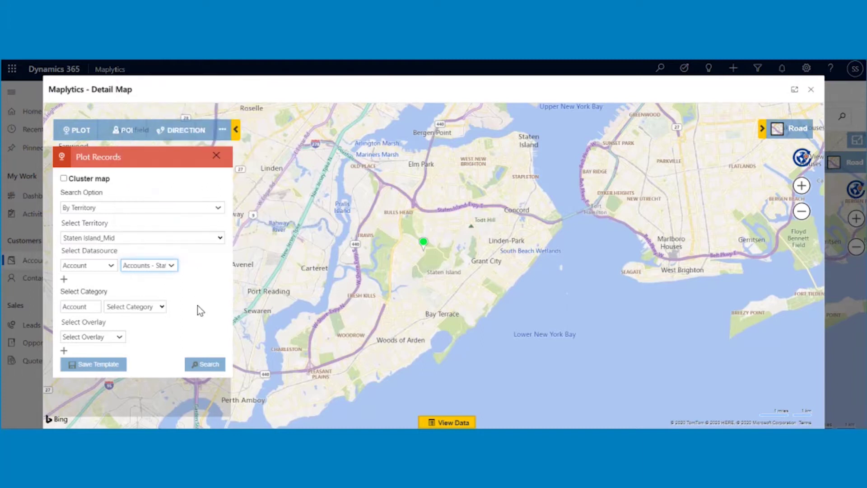
left_click(202, 364)
left_click(360, 262)
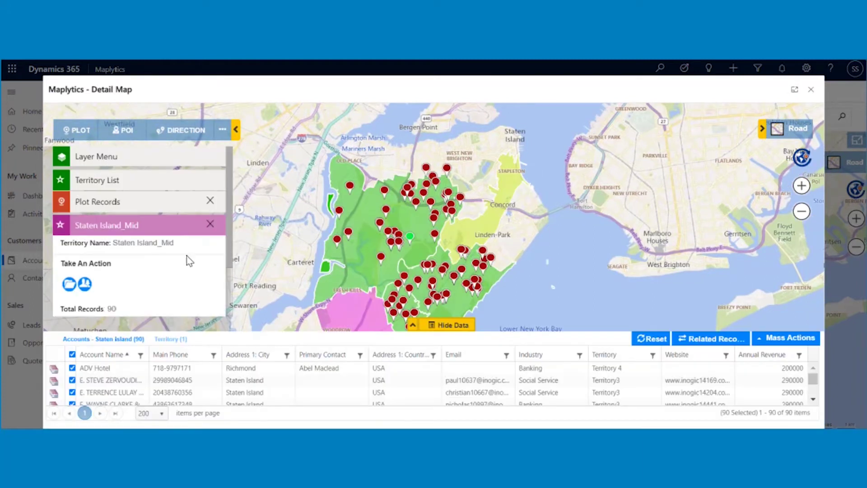
scroll(137, 280, "down", 2)
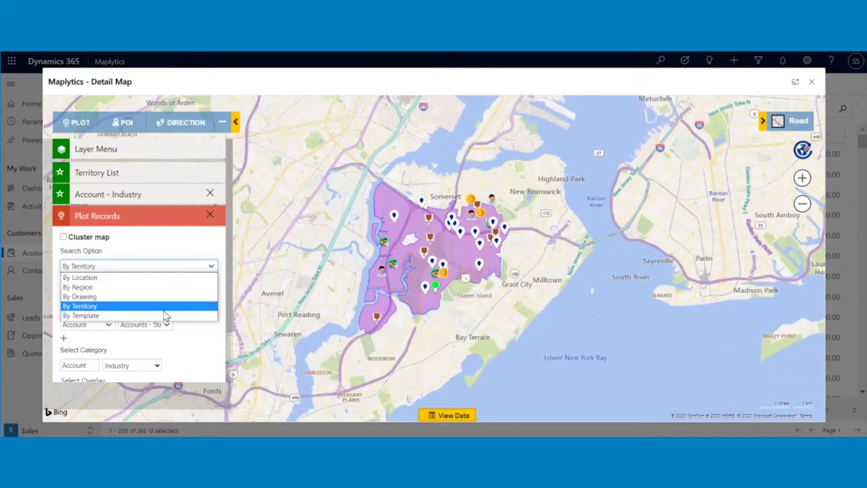
Plot records by template using My Template.
left_click(164, 315)
left_click(167, 296)
scroll(131, 217, "down", 5)
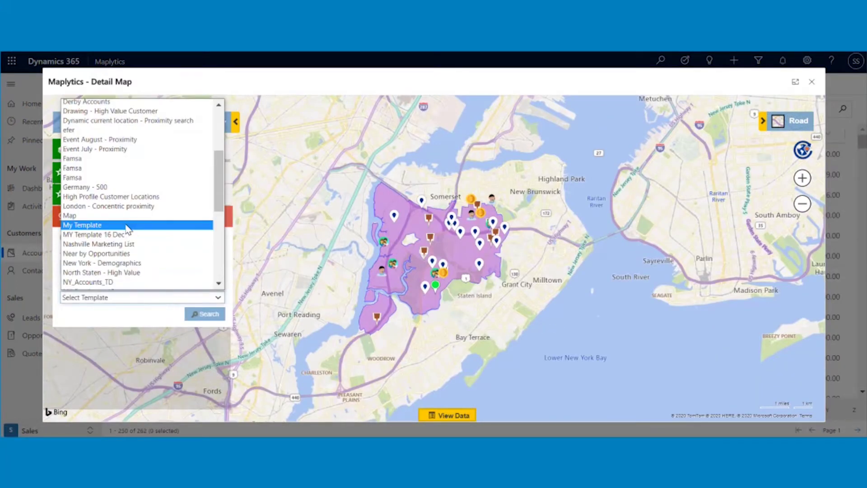
left_click(126, 226)
left_click(203, 314)
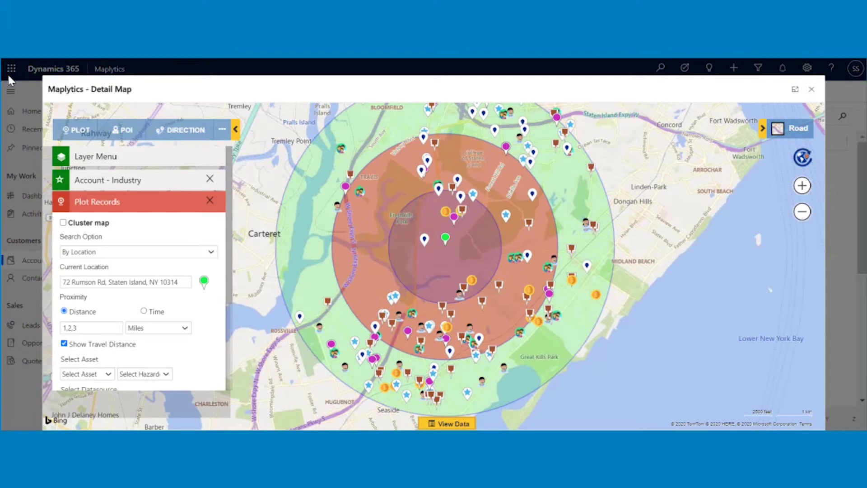
Open a plotted account's card, then list all 109 accounts below the map.
mouse_move(509, 224)
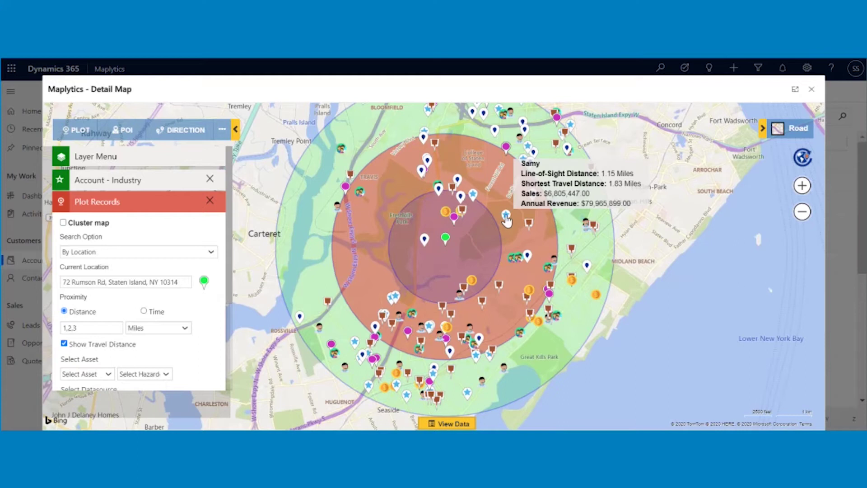
left_click(506, 216)
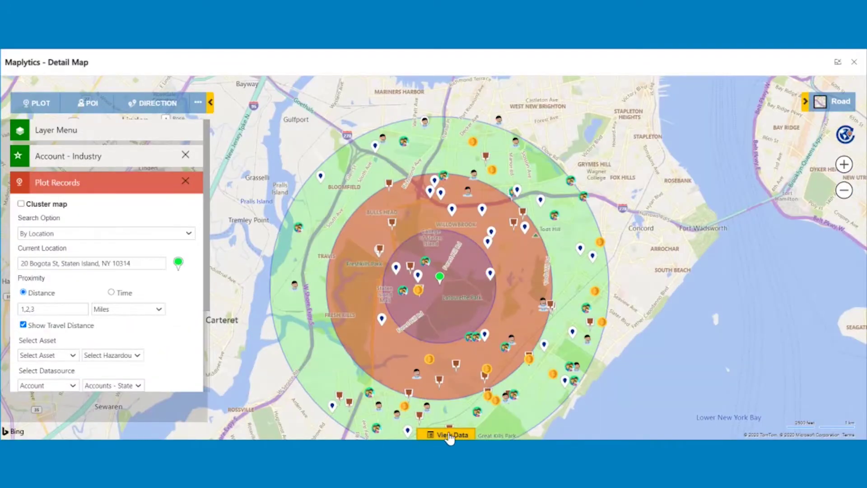
left_click(450, 435)
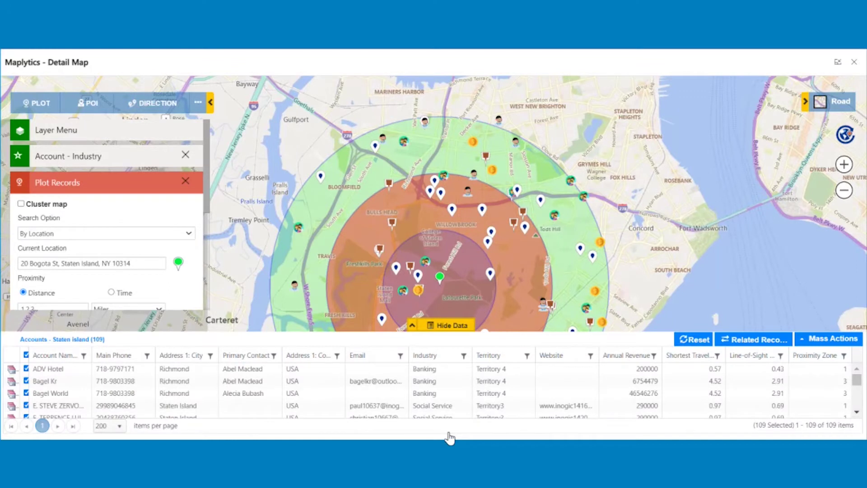
left_click(465, 356)
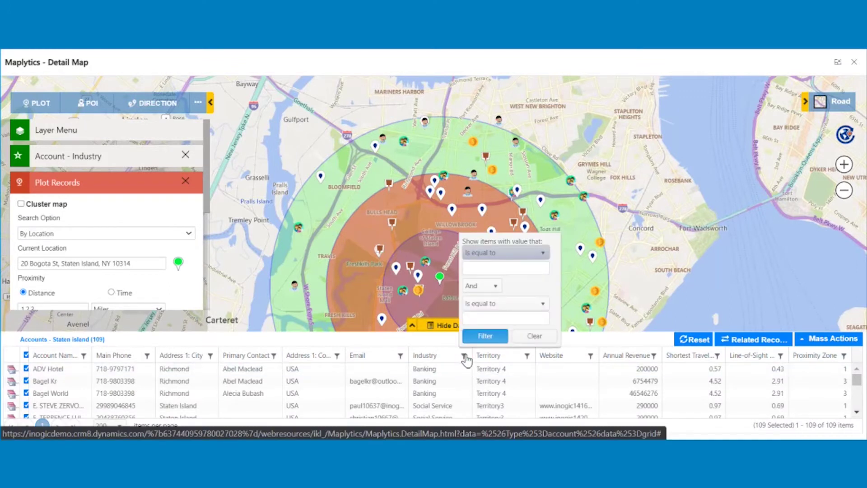
Filter the grid to Industry banking and Annual Revenue greater than or equal to 200000.
type("banking")
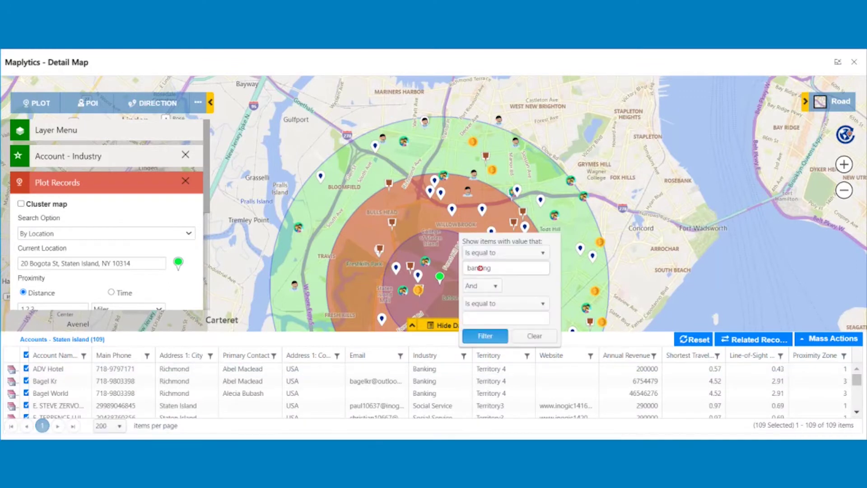
left_click(497, 337)
left_click(655, 356)
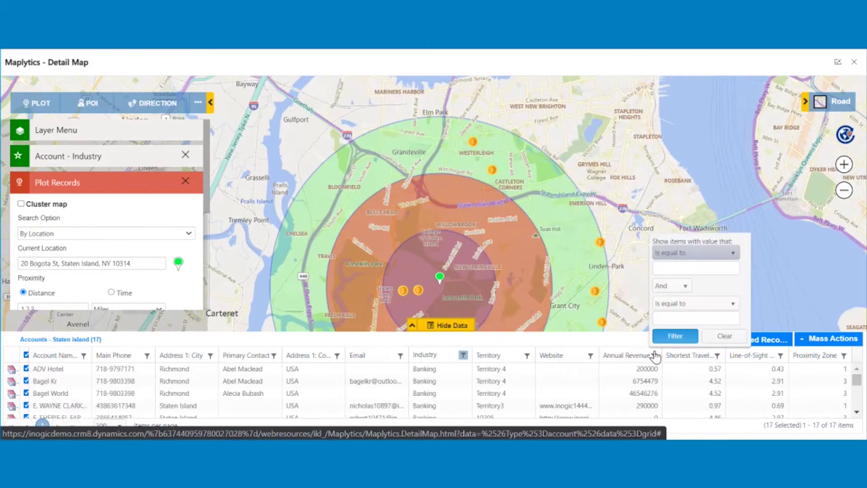
left_click(697, 268)
type("200000")
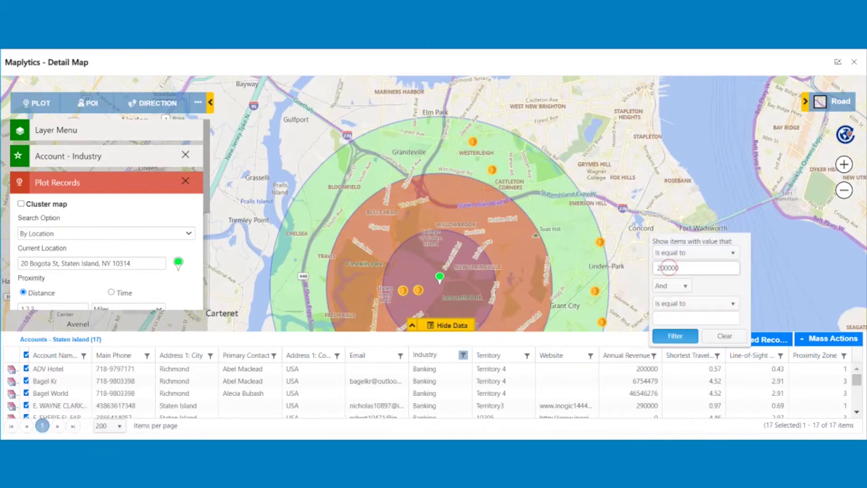
left_click(700, 260)
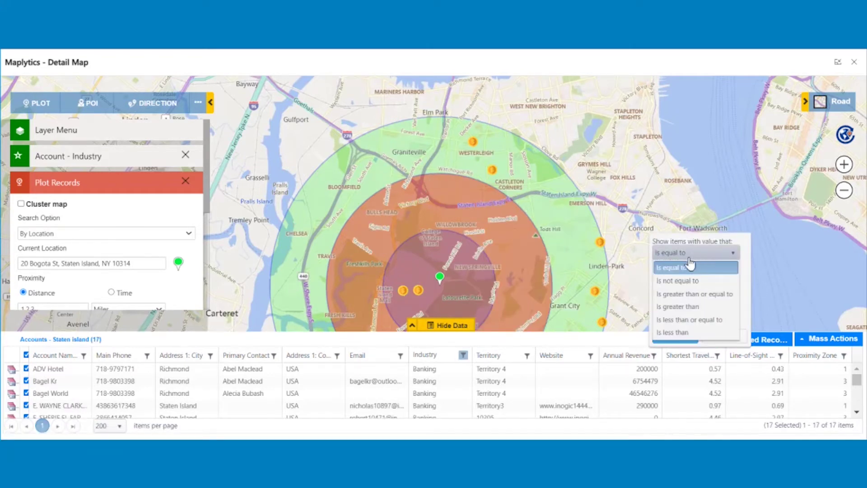
left_click(682, 296)
left_click(672, 336)
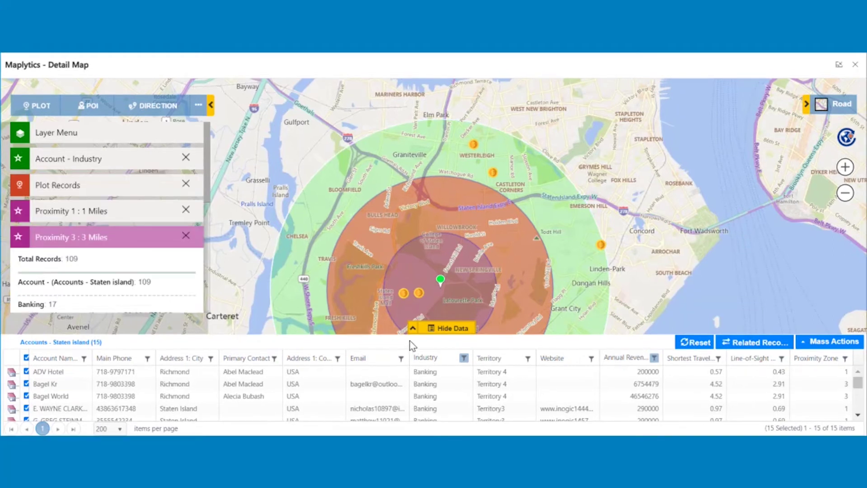
left_click(413, 328)
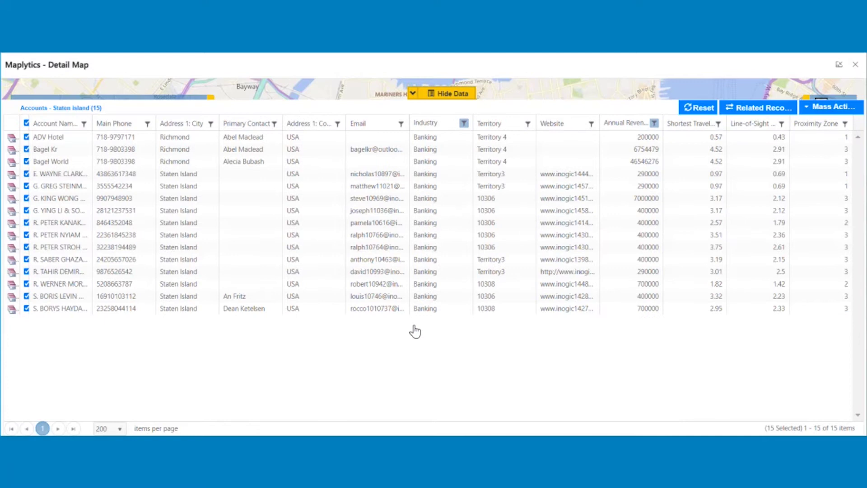
left_click(413, 94)
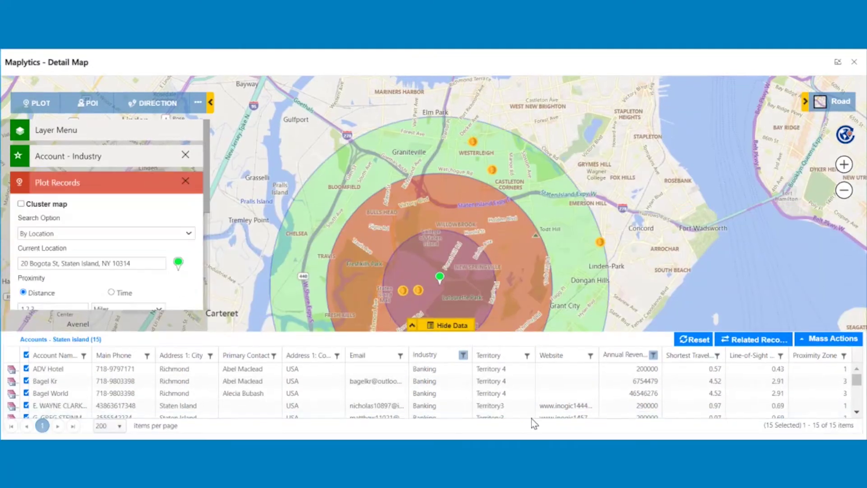
Save the 15 filtered accounts through Mass Actions as a new, named marketing list.
left_click(804, 341)
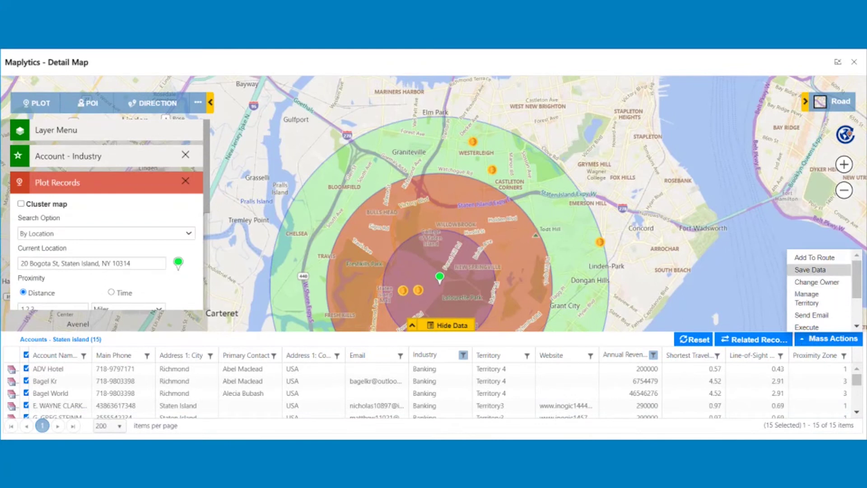
left_click(811, 269)
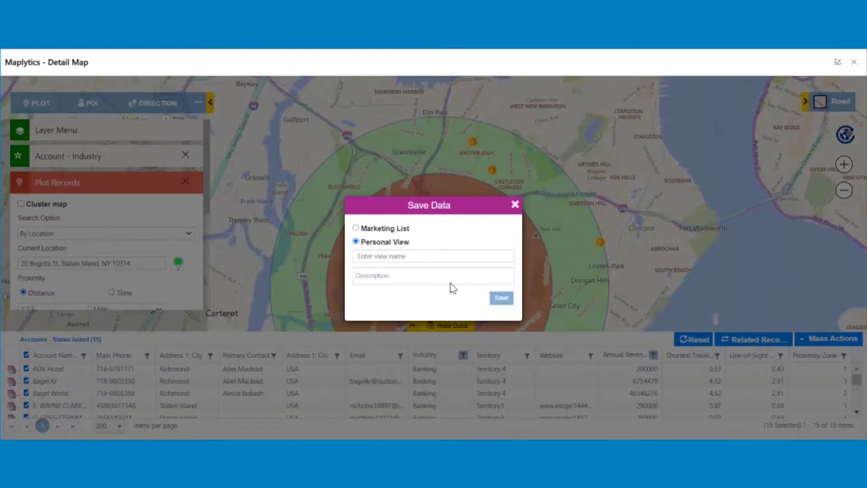
left_click(357, 228)
left_click(380, 265)
type("William Marketing List")
left_click(499, 303)
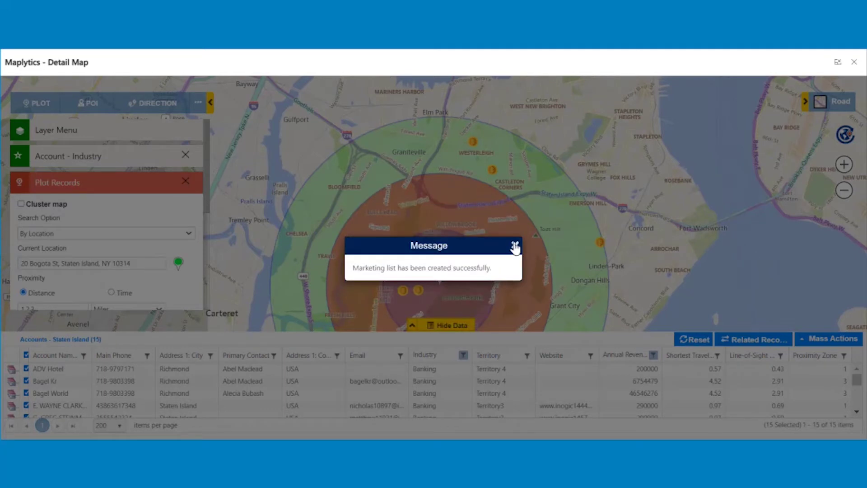
left_click(515, 246)
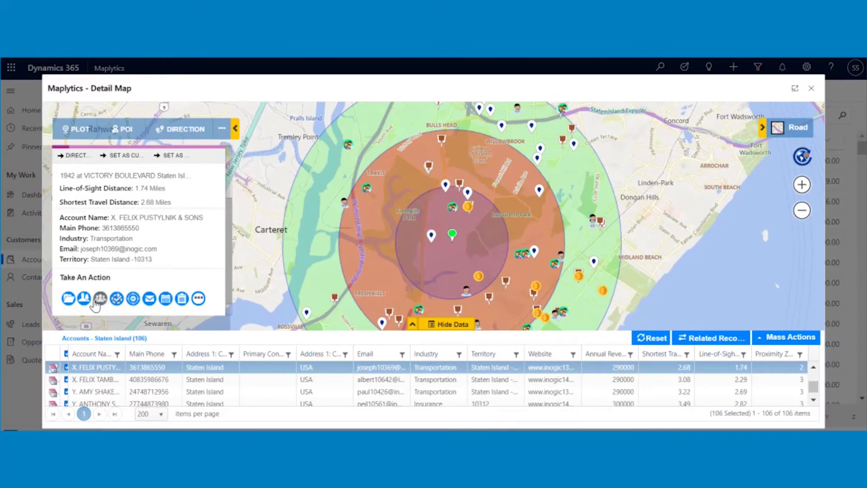
Check the account record and Mass Actions list, then clear the Staten Island account plot.
left_click(68, 299)
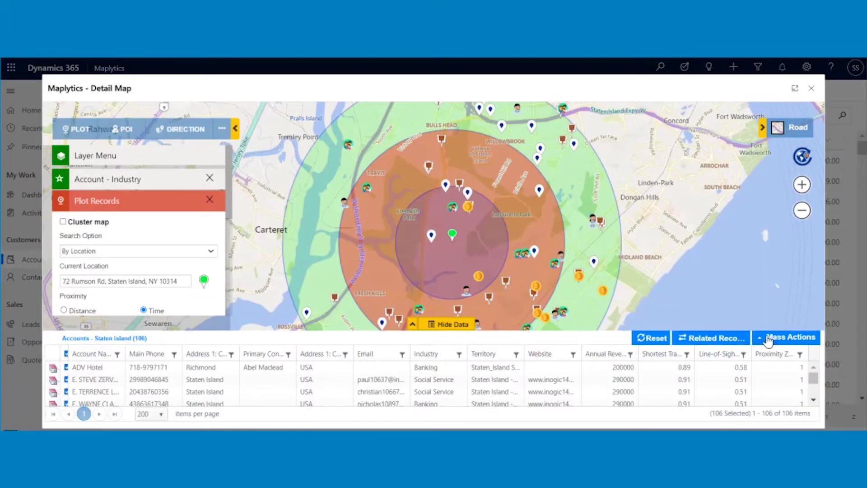
left_click(769, 340)
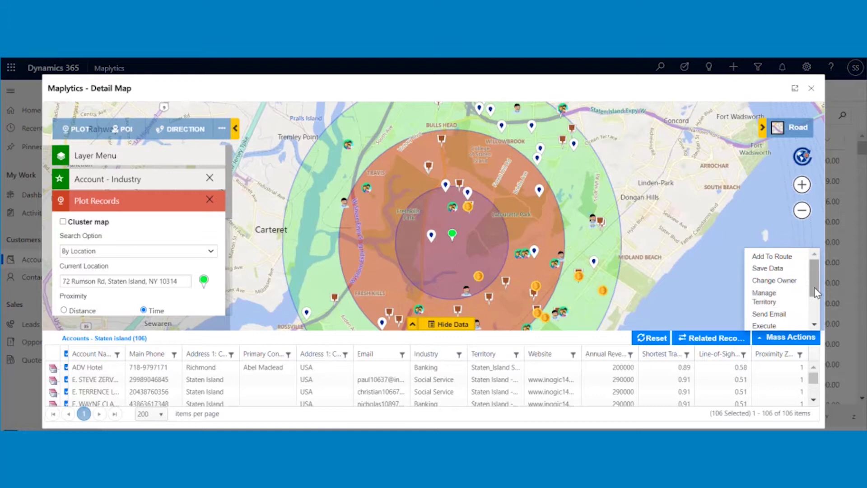
scroll(814, 303, "down", 3)
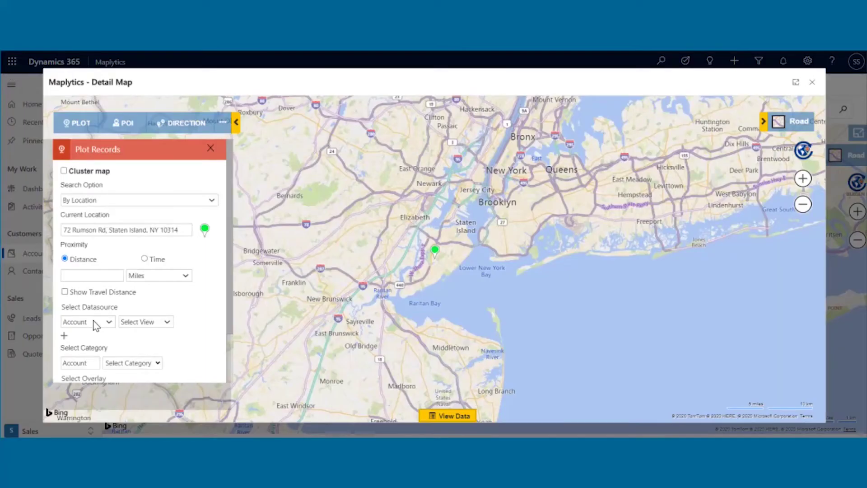
Plot Lead records from the Leads - Staten Island view on the map.
left_click(94, 322)
left_click(89, 281)
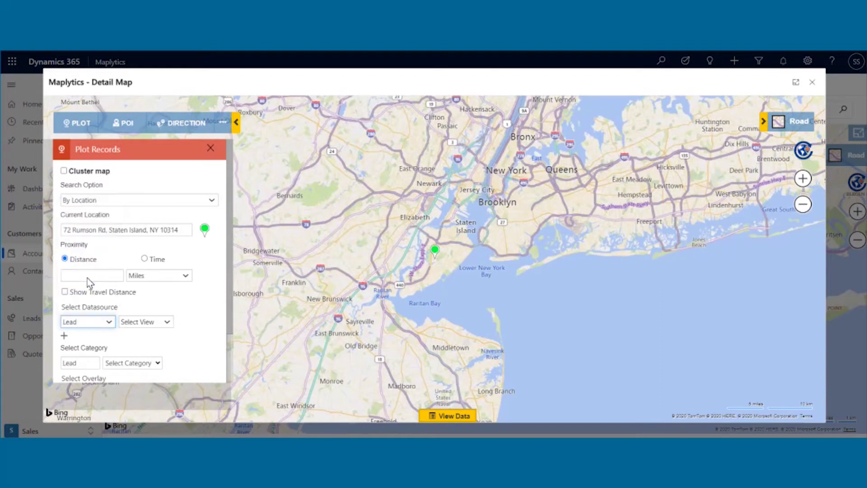
scroll(150, 297, "down", 1)
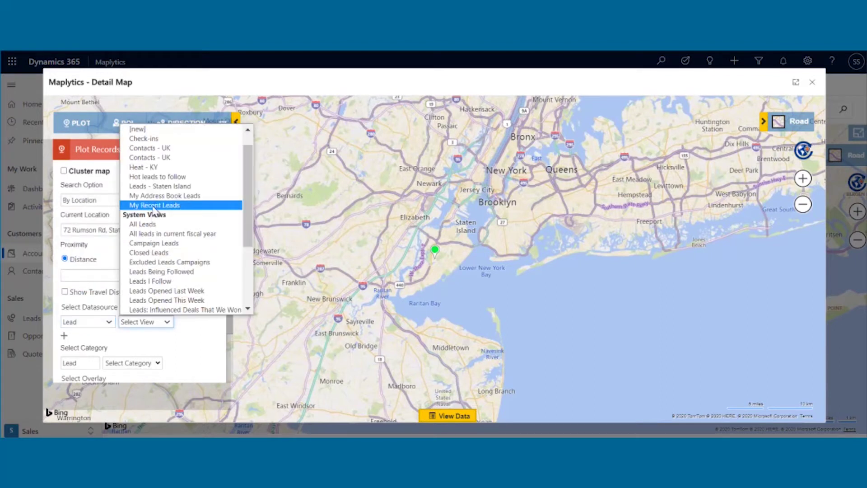
left_click(156, 187)
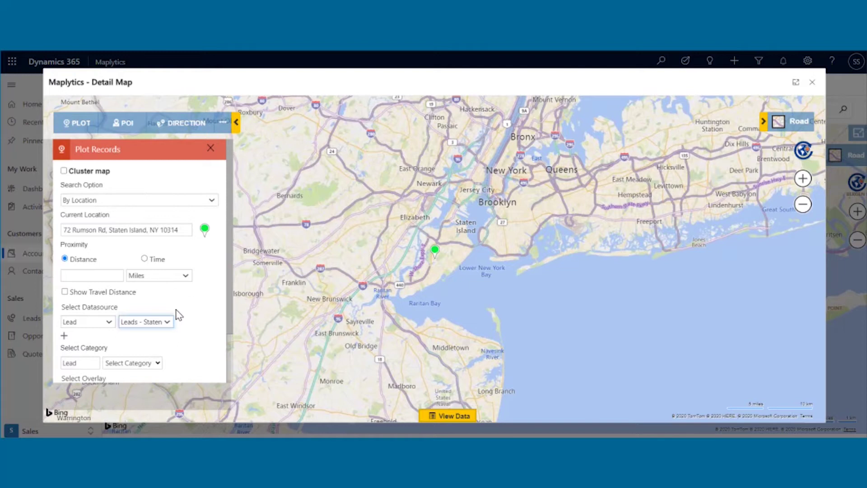
scroll(178, 315, "down", 2)
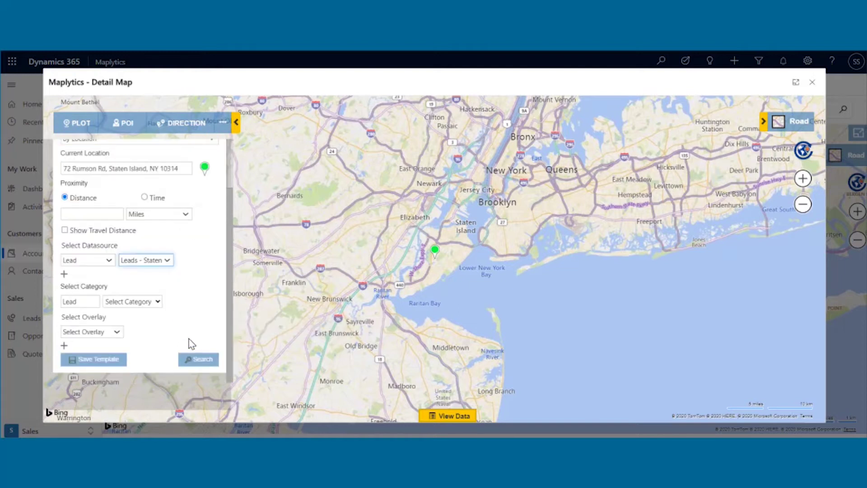
left_click(189, 361)
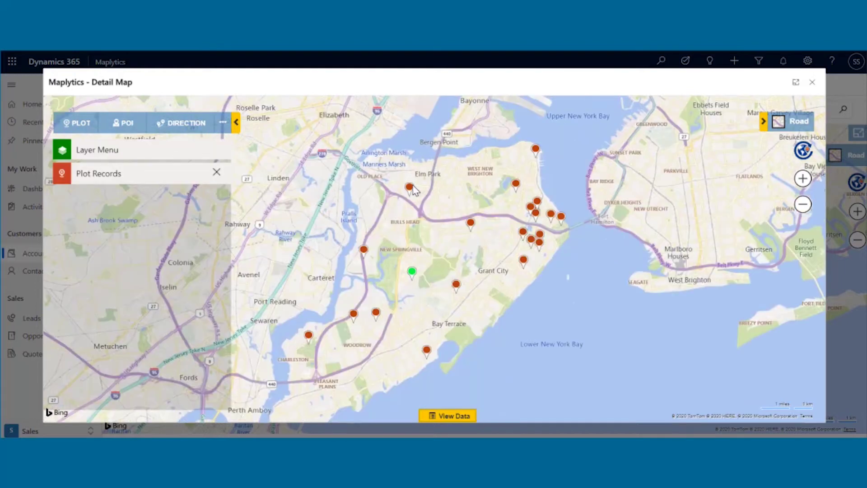
Set the Elm Park lead as route origin and the Meet and eat resturant as destination.
right_click(409, 192)
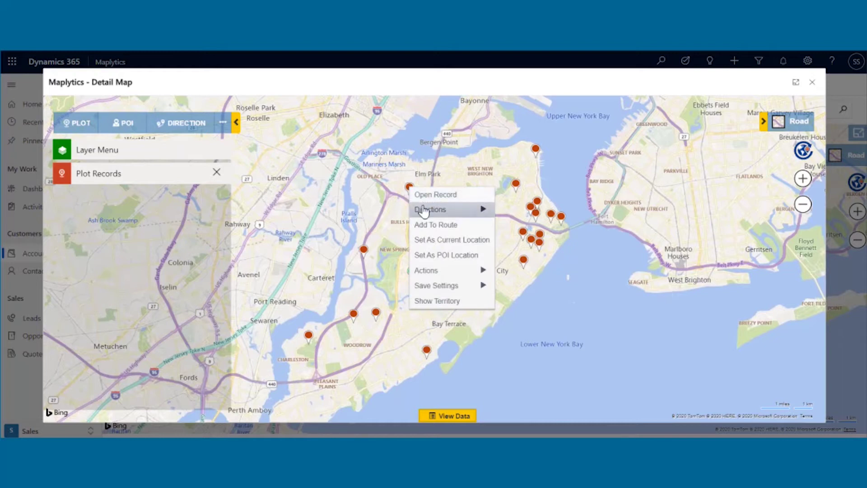
mouse_move(425, 210)
left_click(508, 211)
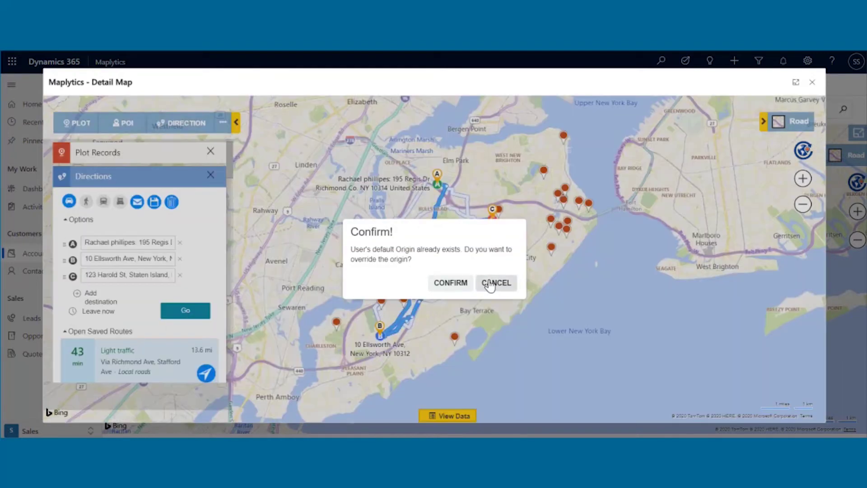
left_click(491, 283)
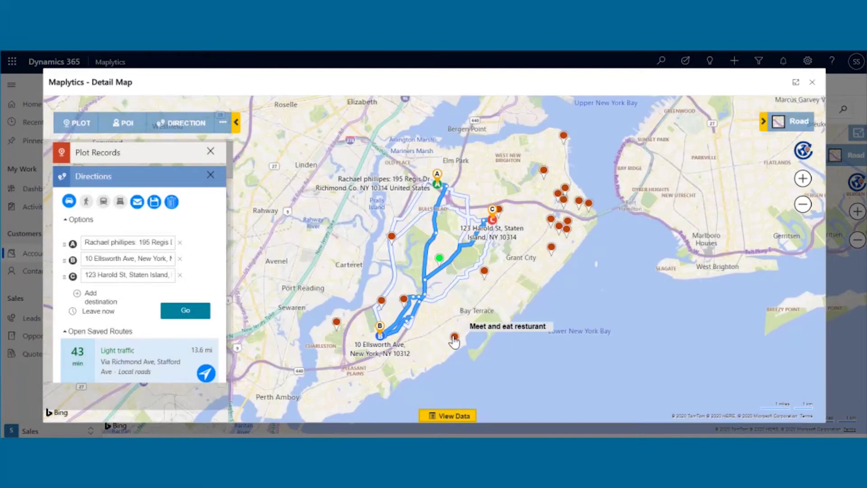
right_click(453, 339)
mouse_move(479, 321)
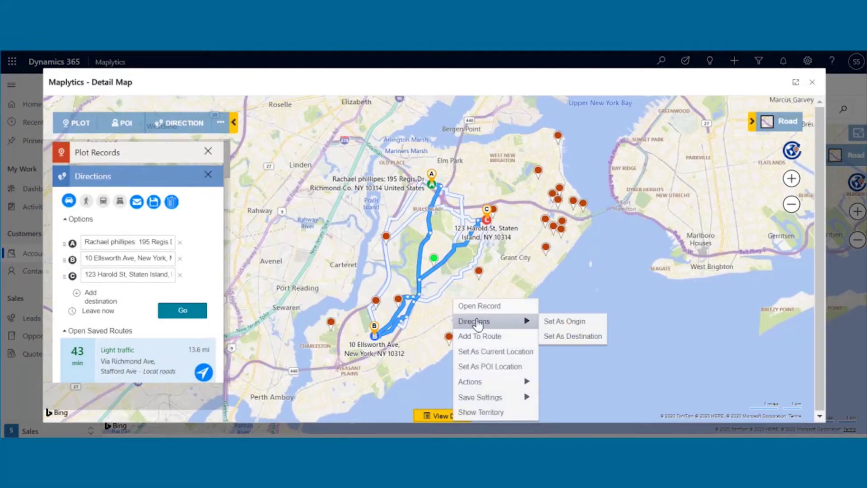
left_click(568, 334)
left_click(481, 279)
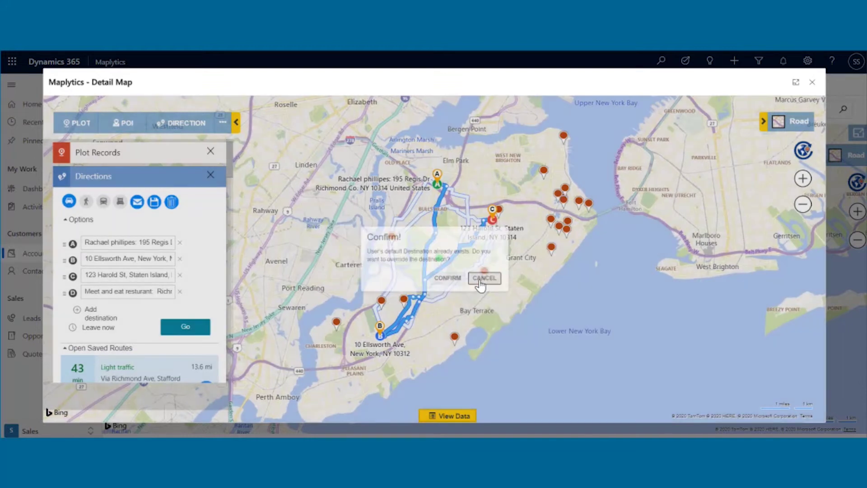
Add A Jason & sons, two more leads and Yok Donuts as route stops.
right_click(484, 273)
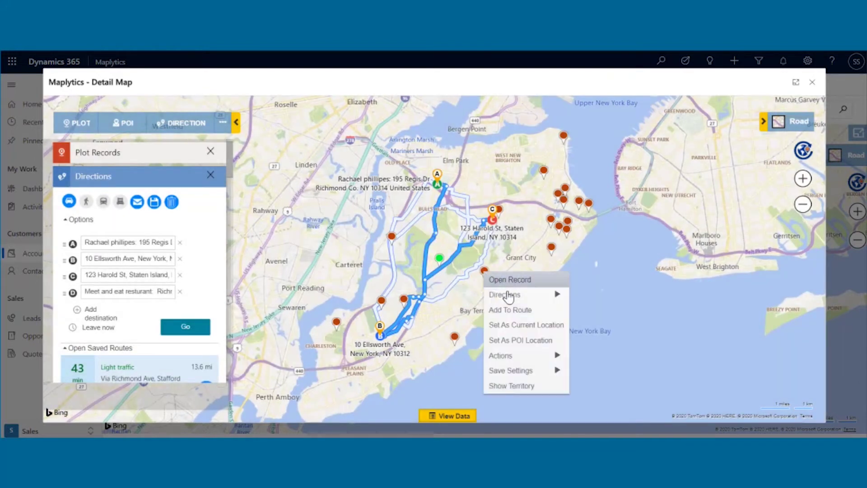
left_click(510, 310)
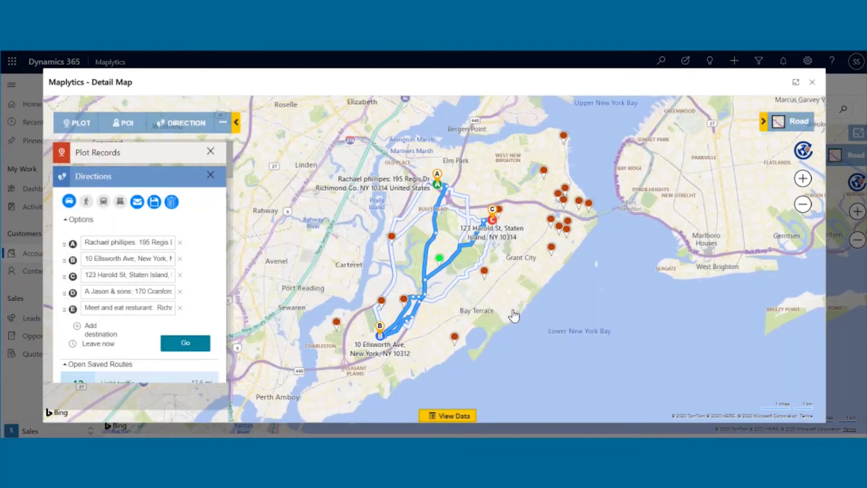
right_click(382, 306)
left_click(400, 336)
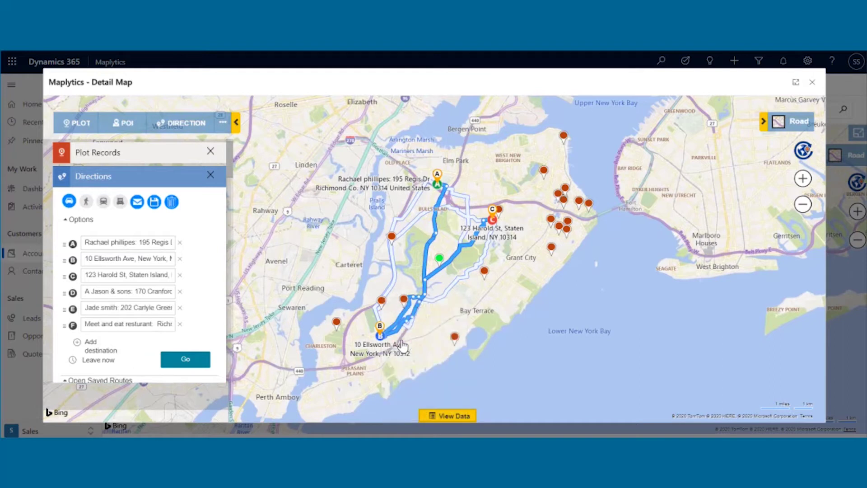
right_click(392, 237)
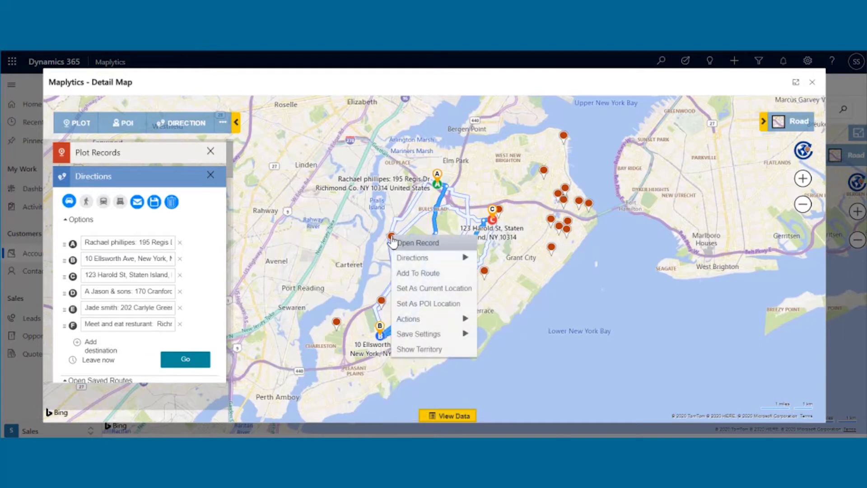
left_click(413, 274)
right_click(499, 212)
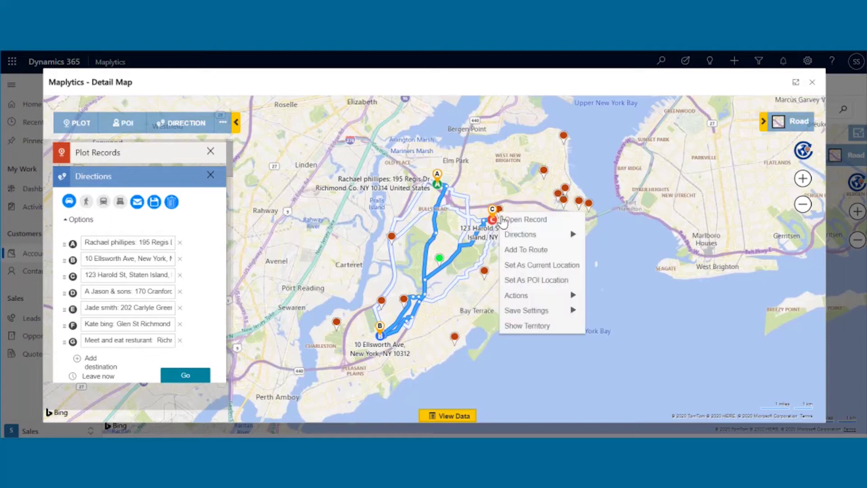
left_click(517, 250)
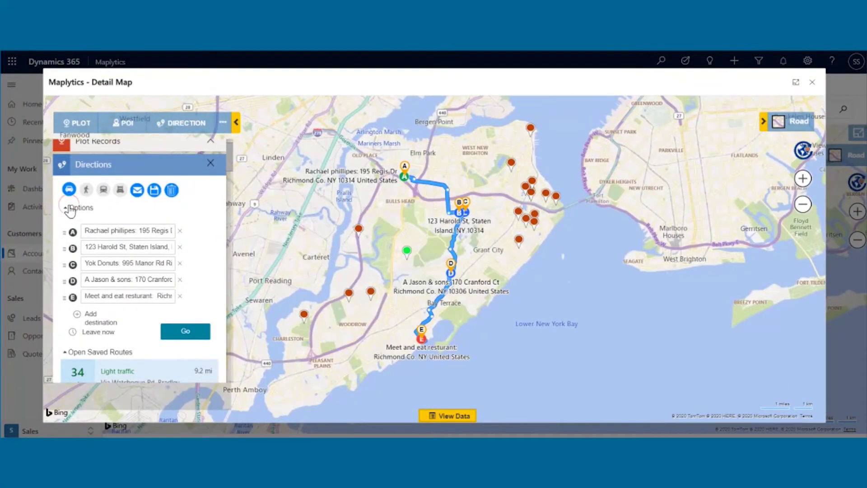
Recalculate the route optimised for Shortest Time while avoiding highways.
left_click(69, 209)
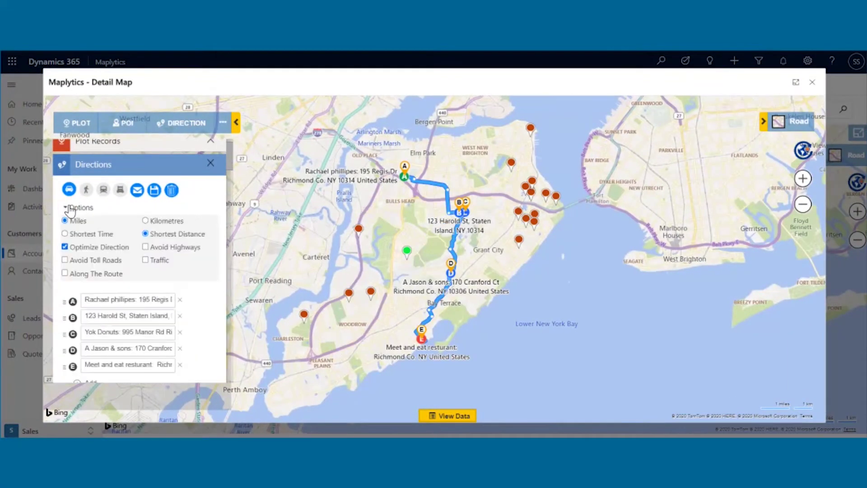
left_click(65, 234)
left_click(145, 246)
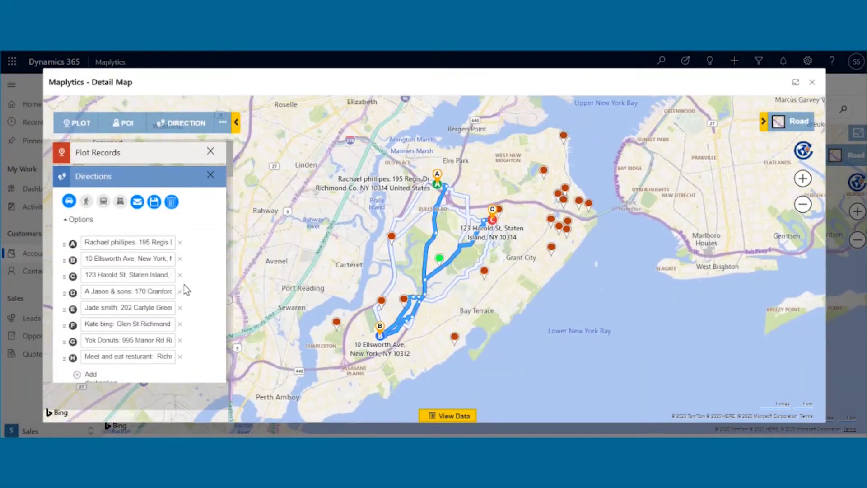
scroll(184, 285, "down", 2)
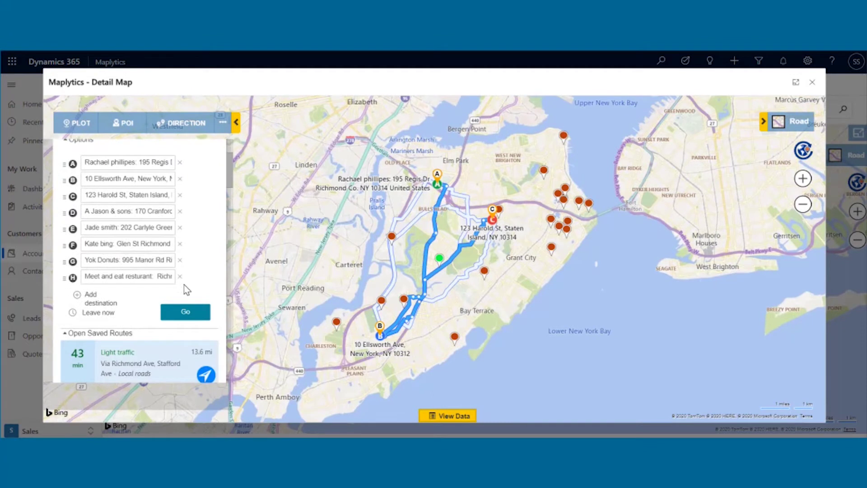
scroll(184, 284, "down", 1)
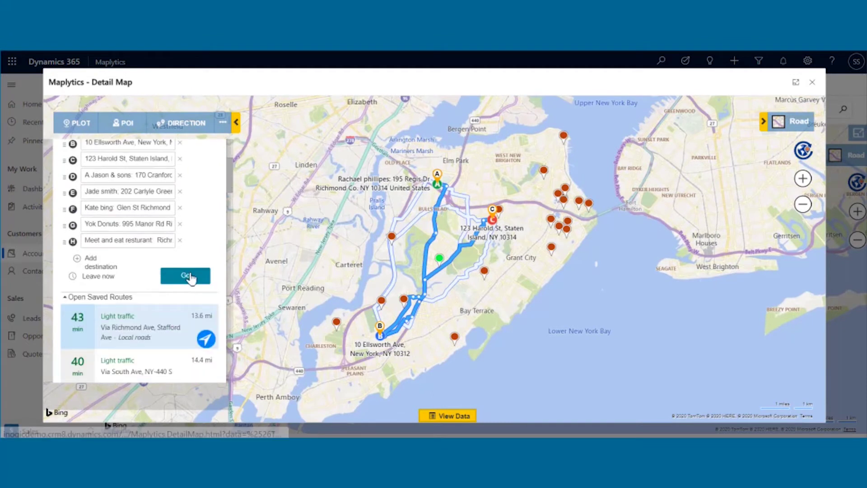
left_click(190, 276)
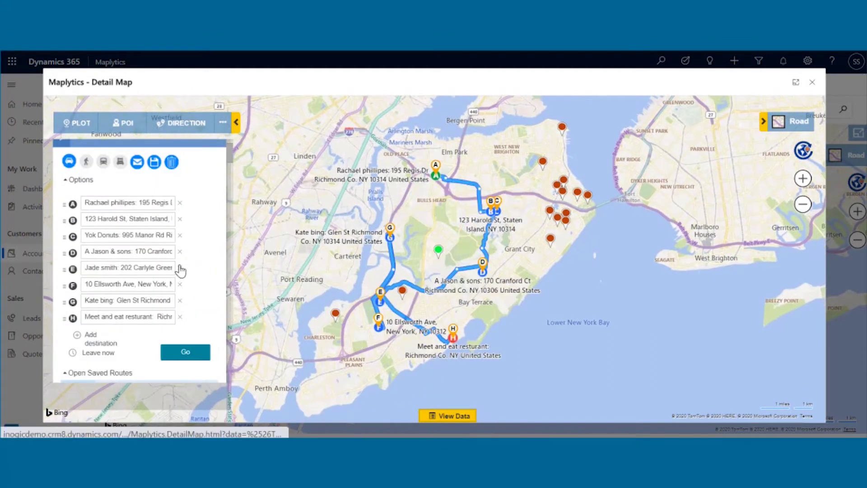
Remove stop E, trial-add and reorder the Woodrow lead, then remove it again.
left_click(181, 270)
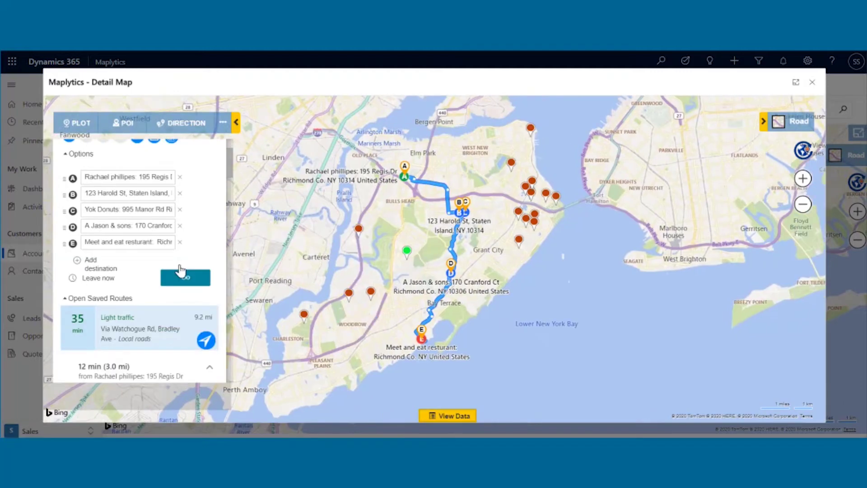
right_click(370, 293)
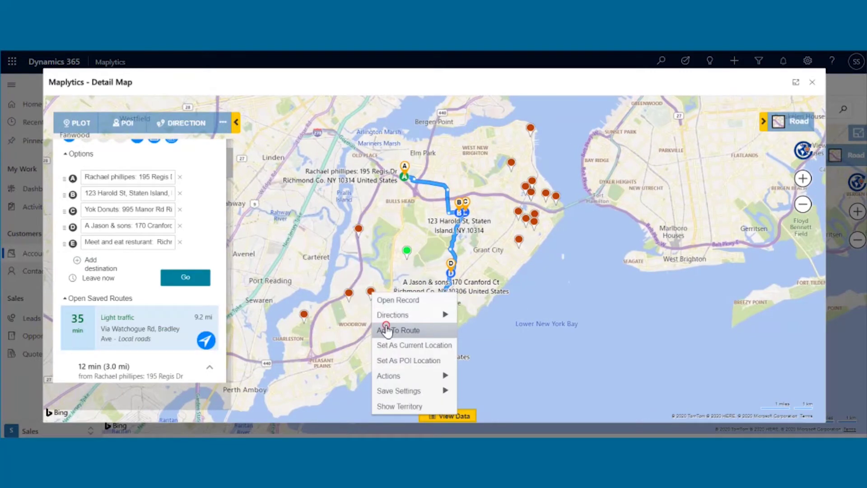
left_click(385, 331)
left_click(185, 295)
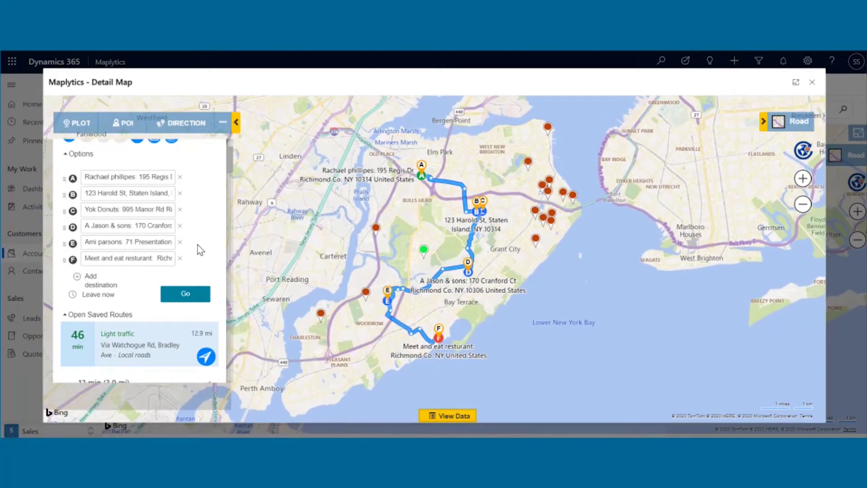
left_click_drag(70, 244, 67, 211)
left_click(180, 242)
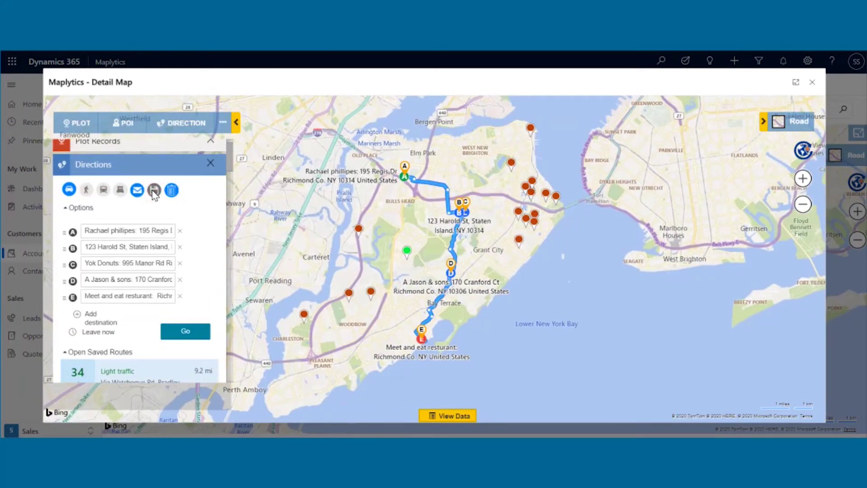
Save the route as 'New Updated Demo Route' dated 13 November 2020 with an assigned owner.
left_click(154, 190)
left_click(394, 238)
type("New Updated Demo Route")
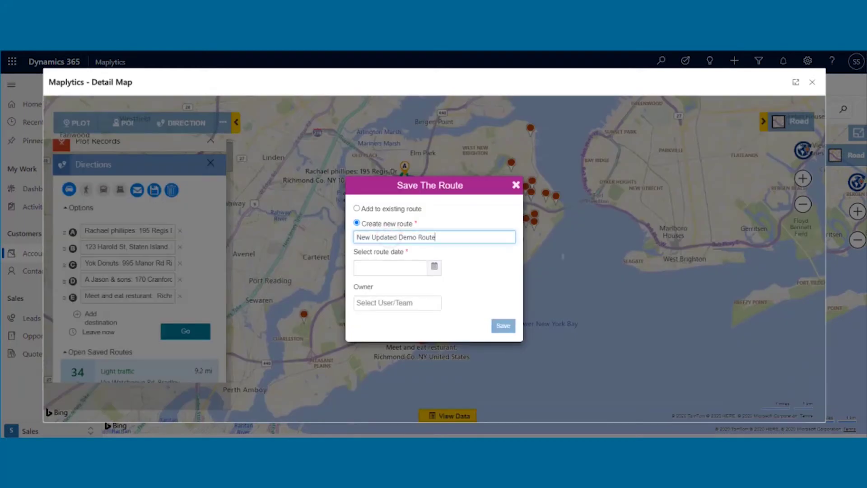
left_click(433, 267)
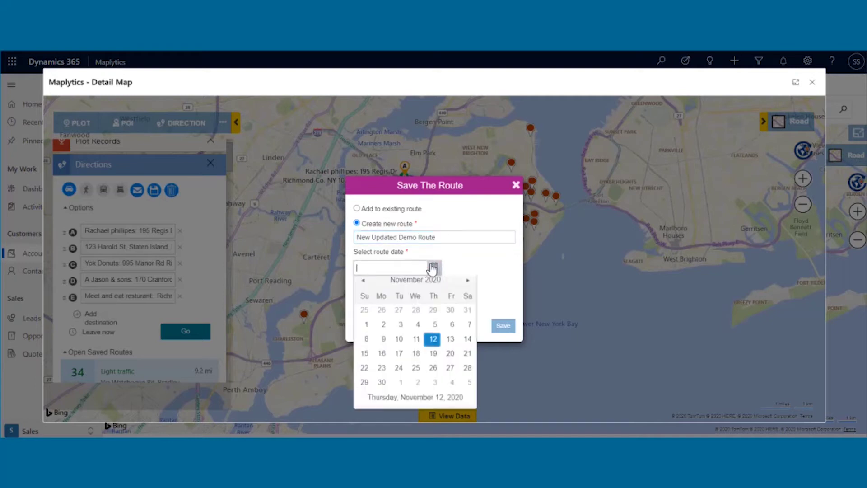
left_click(450, 344)
left_click(412, 303)
type("W")
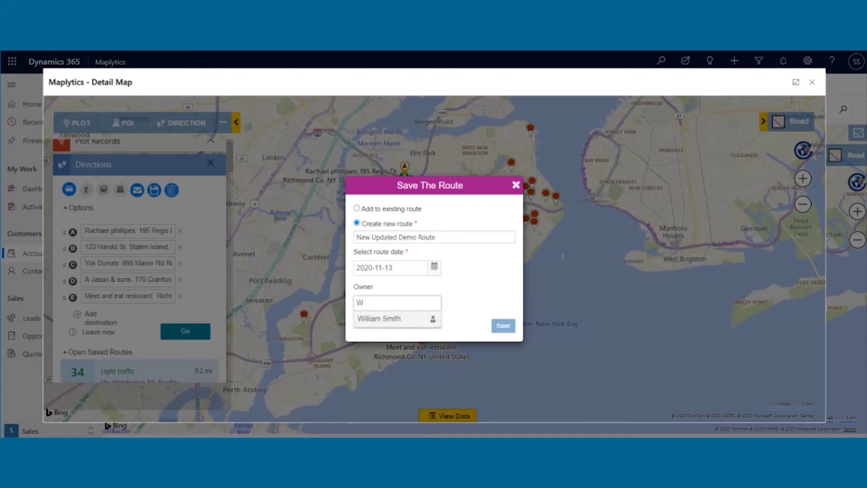
left_click(410, 322)
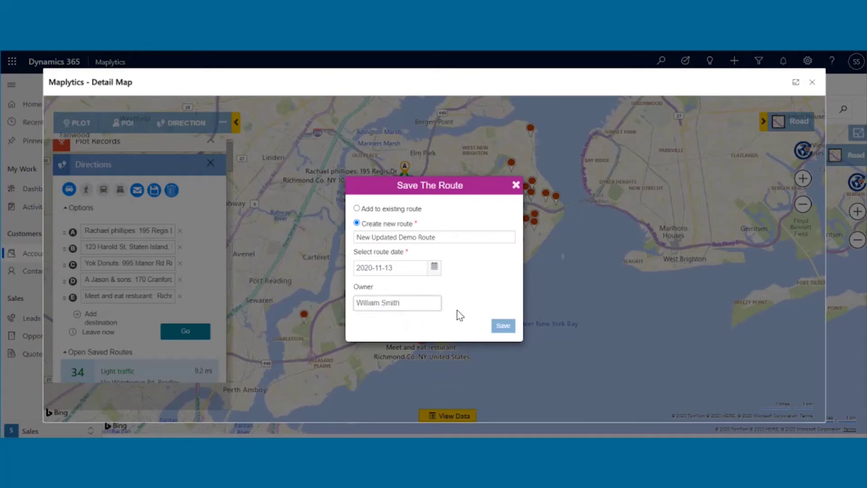
left_click(502, 327)
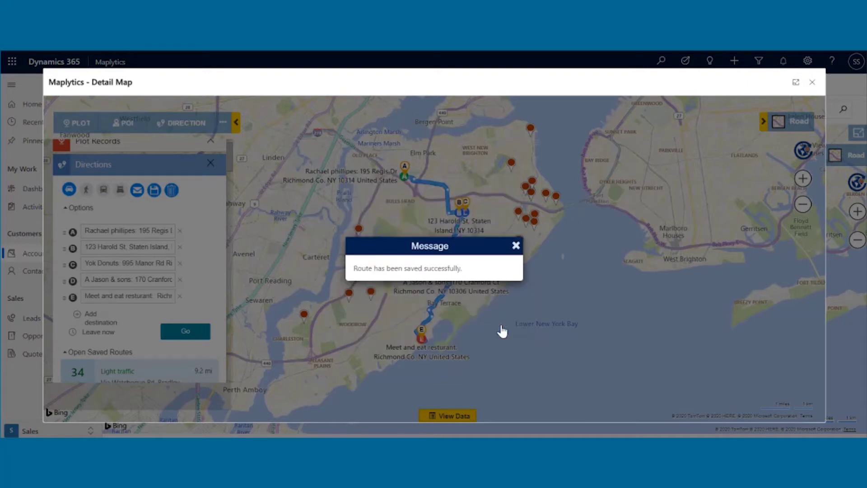
left_click(516, 246)
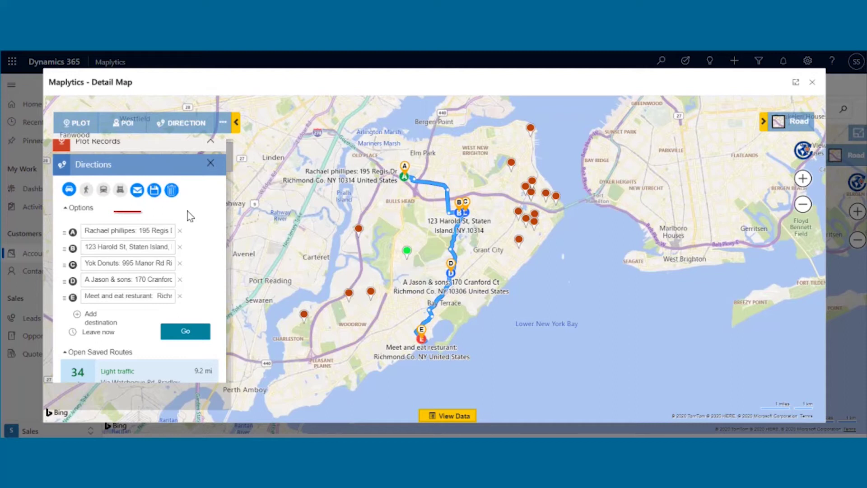
Open the saved route's navigation links and show the complete route in Google Maps.
left_click(81, 208)
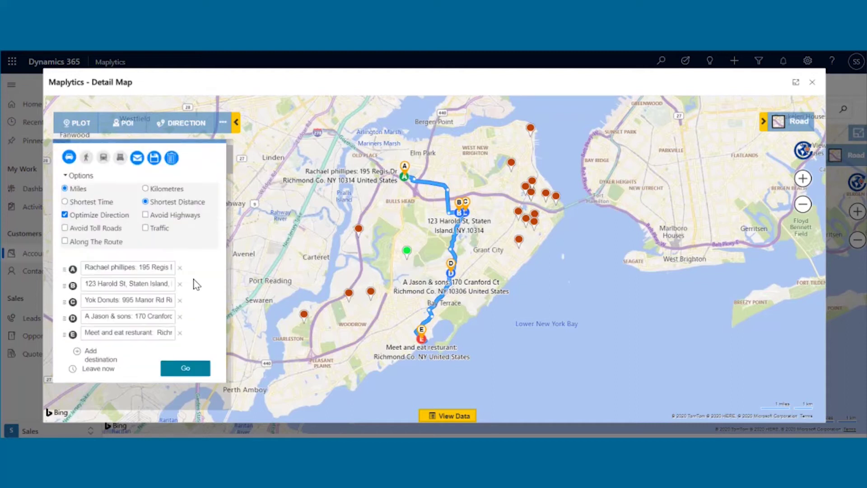
scroll(196, 285, "down", 2)
scroll(196, 285, "down", 3)
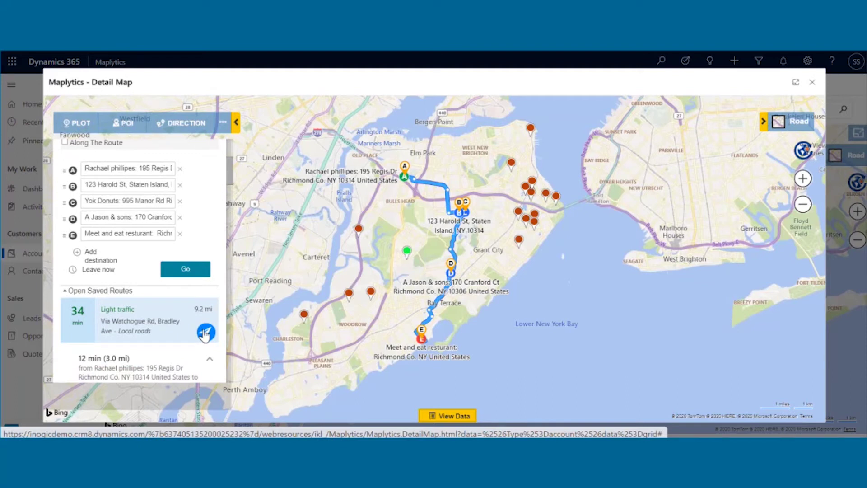
left_click(205, 334)
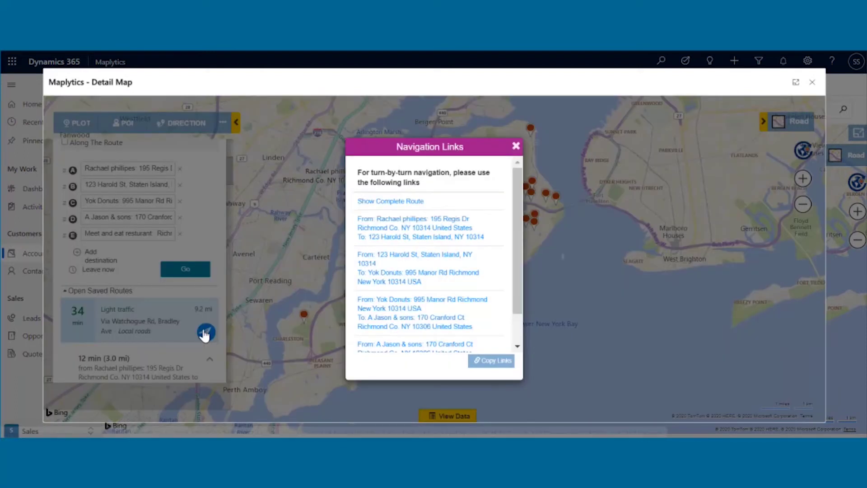
left_click(380, 201)
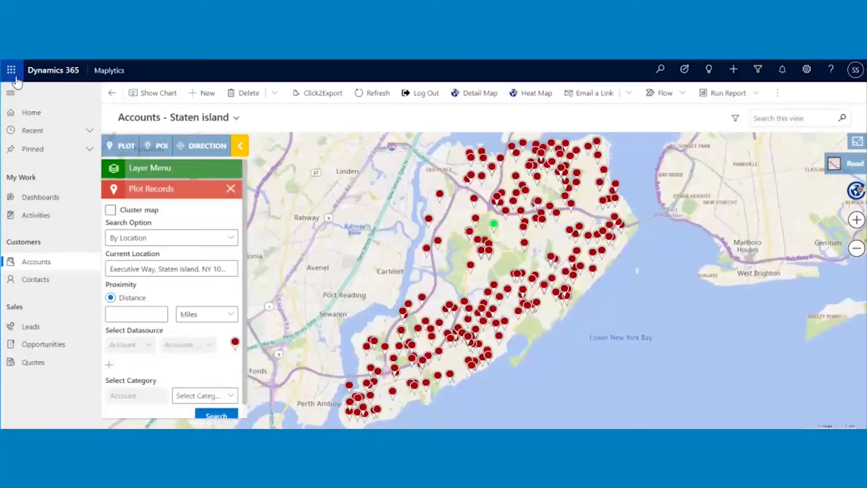
Plot the 'Accounts - New premium clients' view on the Detail Map.
left_click(476, 92)
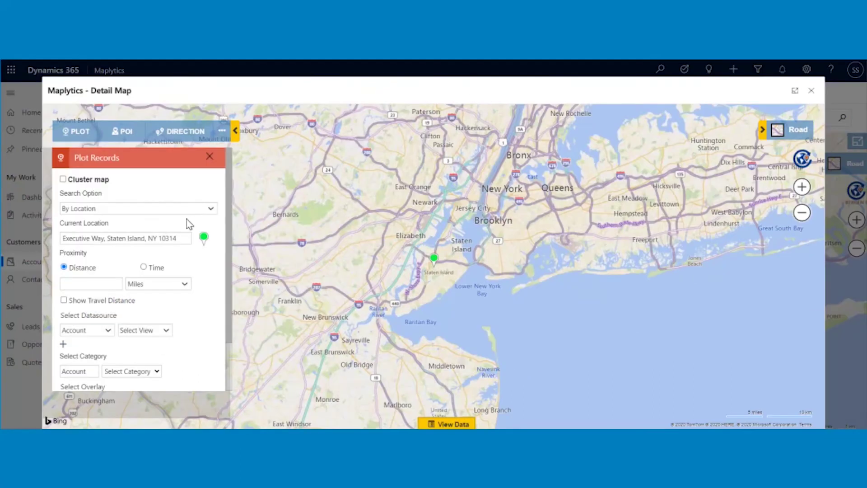
left_click(154, 330)
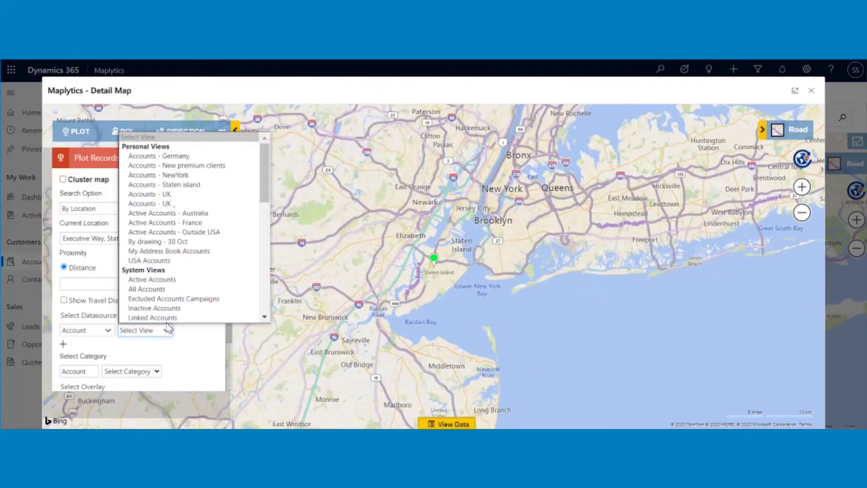
left_click(226, 167)
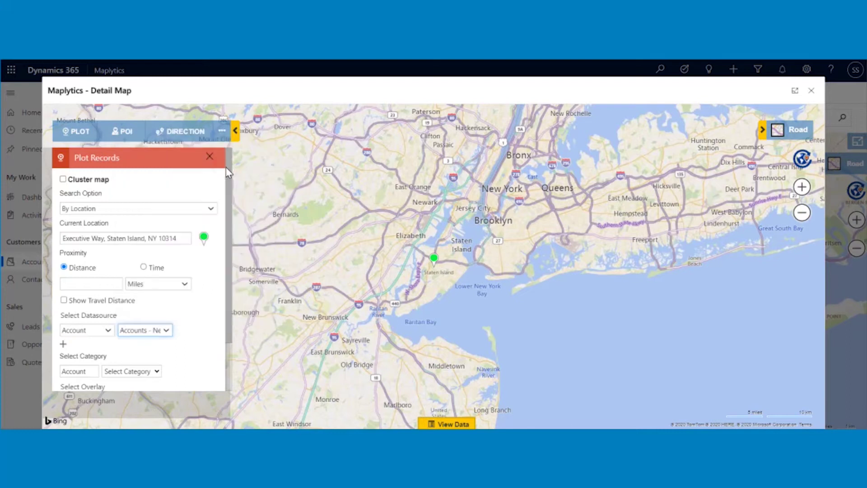
scroll(188, 345, "down", 2)
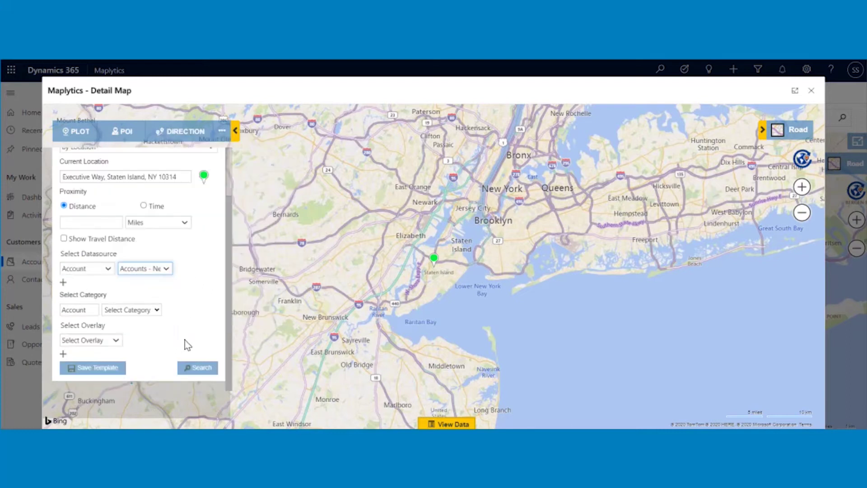
left_click(194, 369)
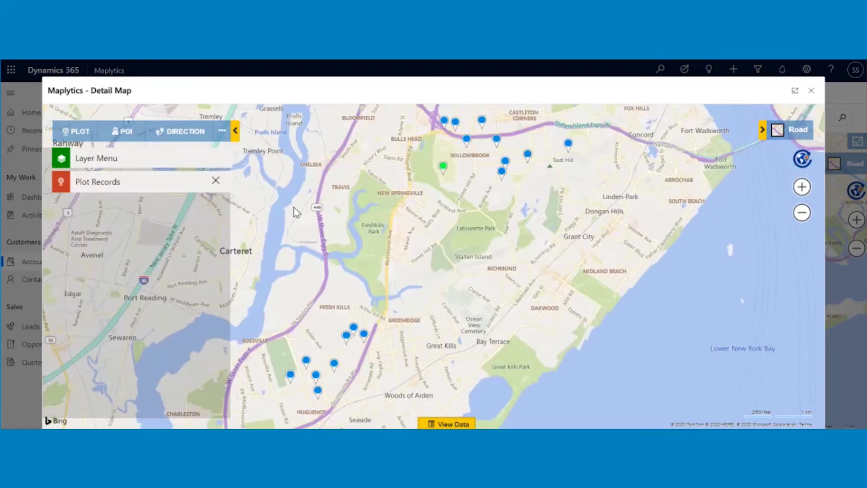
Start Auto Scheduling for the plotted premium-client accounts from the data grid's Mass Actions.
left_click(429, 426)
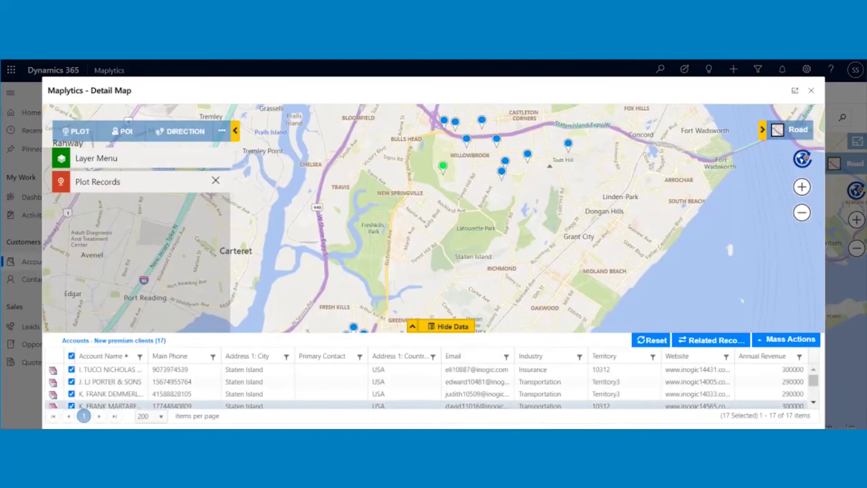
left_click(793, 343)
scroll(784, 316, "down", 2)
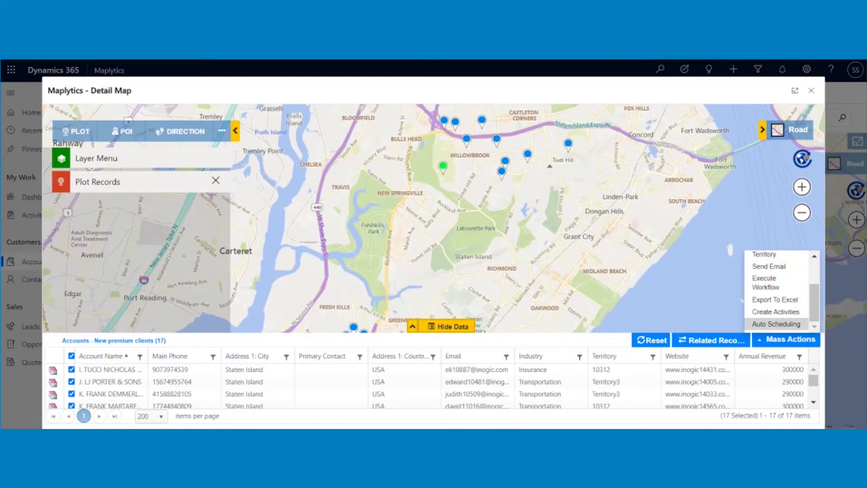
left_click(776, 323)
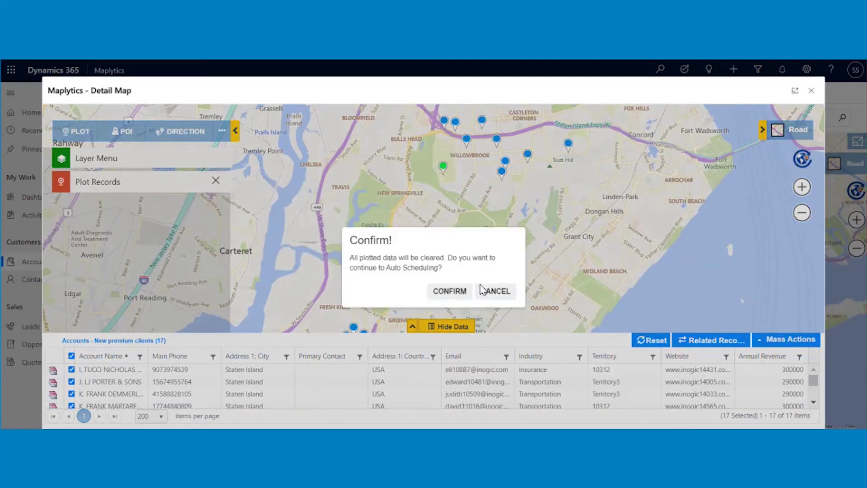
left_click(457, 296)
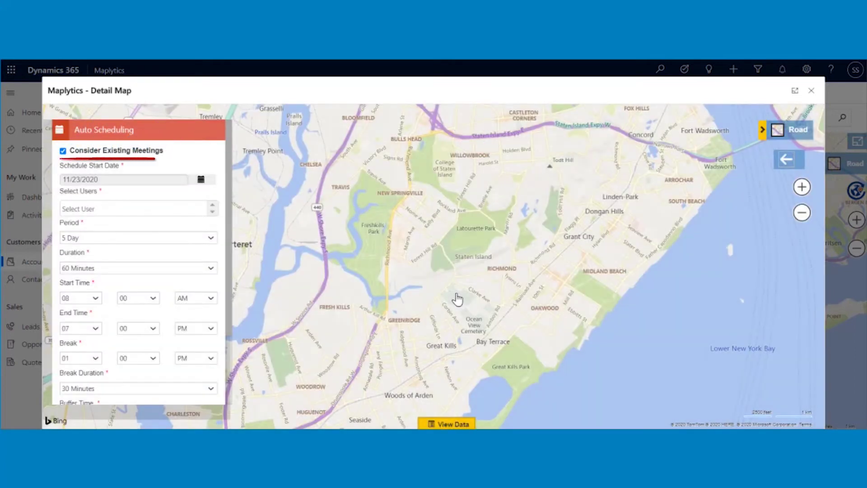
Set the schedule start to 11/24/2020 for two users over a 1 Week period.
left_click(200, 179)
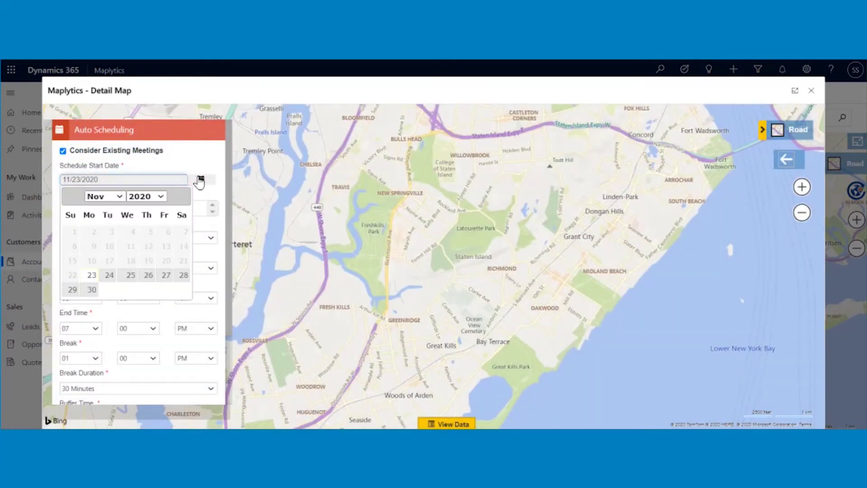
left_click(110, 275)
left_click(135, 208)
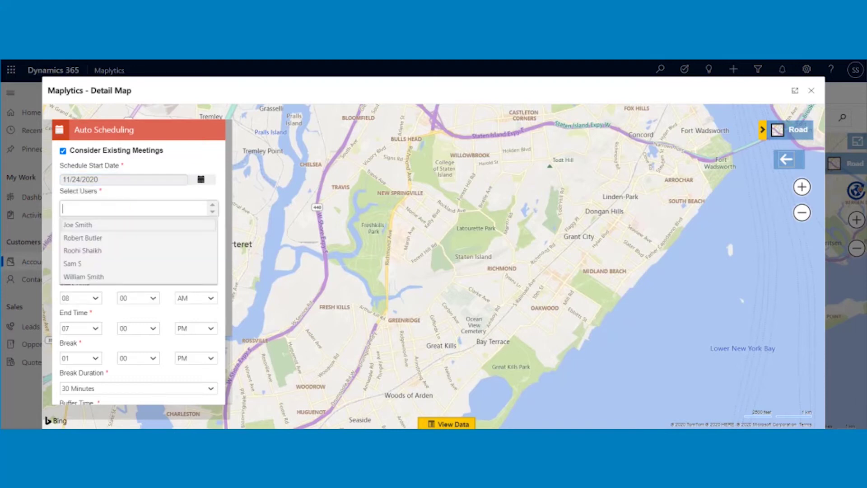
left_click(103, 224)
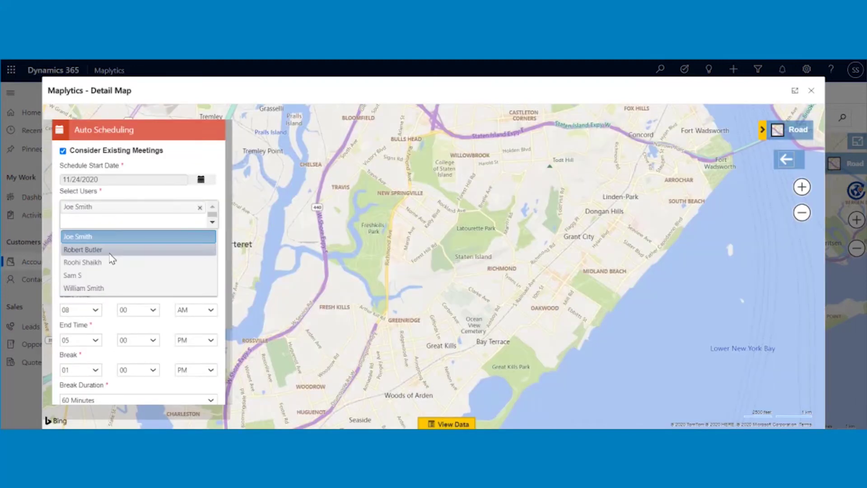
left_click(110, 253)
left_click(202, 193)
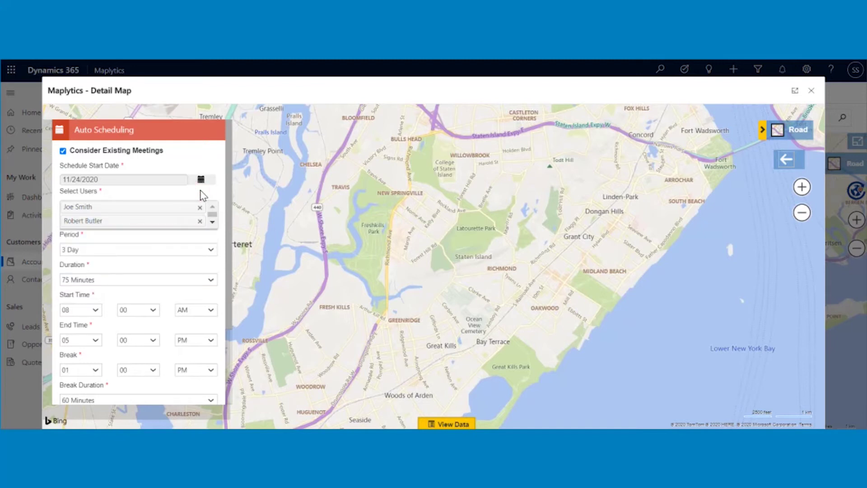
left_click(179, 254)
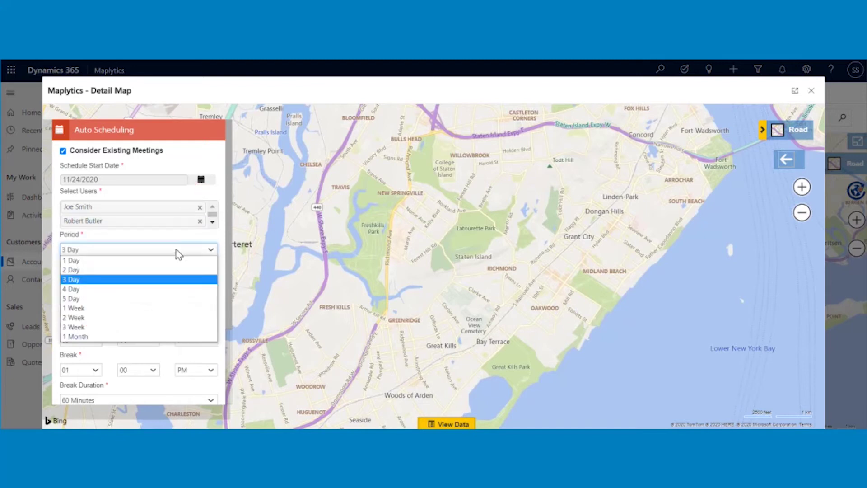
left_click(158, 307)
Keep meeting duration 75 minutes, break 60 minutes and buffer time 15 minutes.
scroll(149, 294, "down", 2)
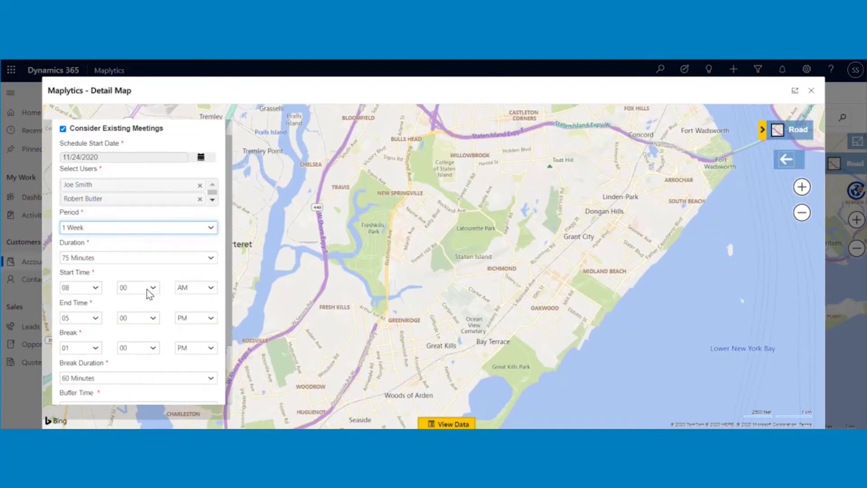
left_click(167, 226)
left_click(167, 228)
scroll(166, 271, "down", 2)
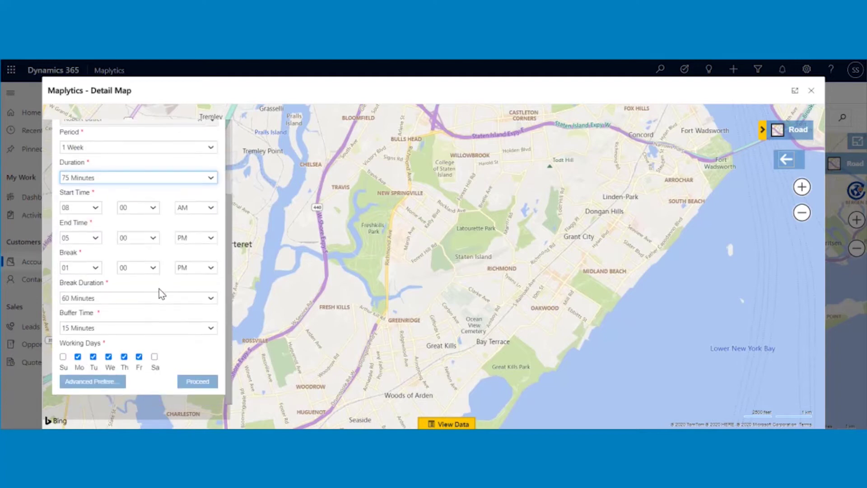
left_click(159, 301)
left_click(159, 301)
left_click(160, 329)
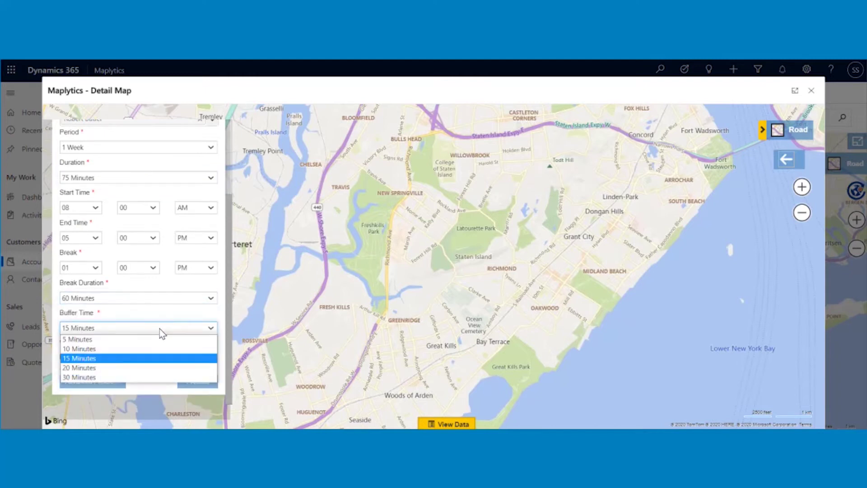
left_click(159, 329)
Limit each user to 5 meetings per day in advanced preferences and generate the schedule.
left_click(110, 382)
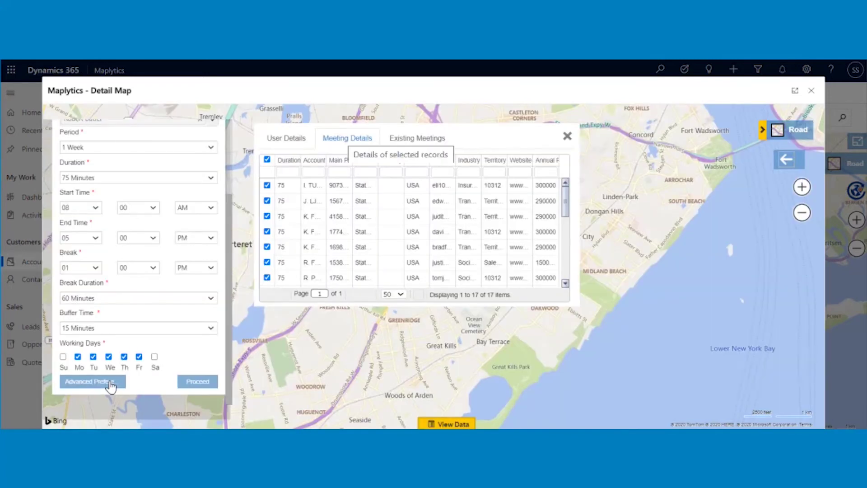
left_click(303, 140)
left_click(317, 179)
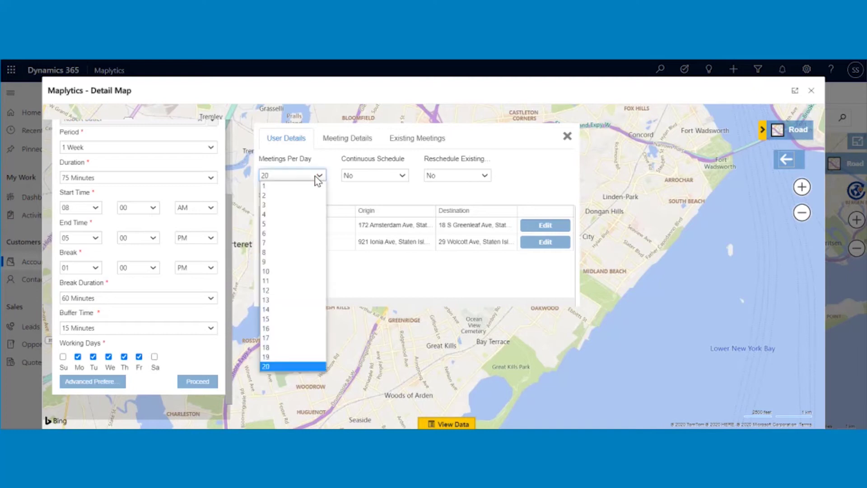
left_click(305, 224)
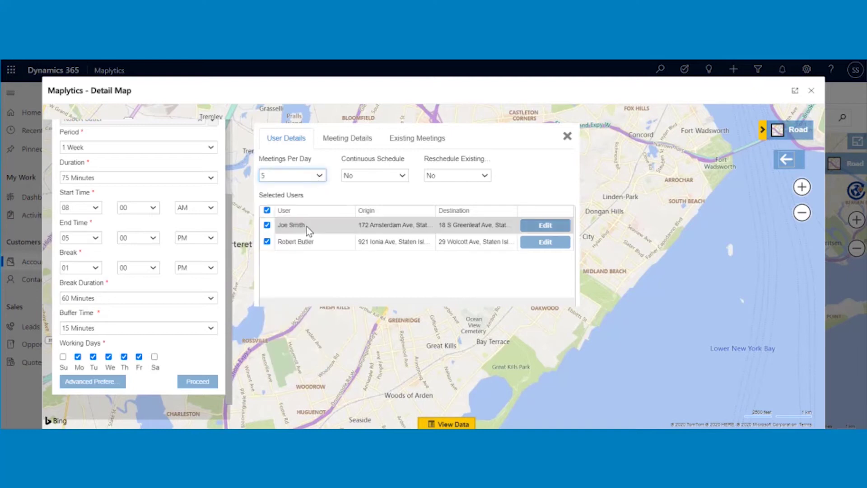
left_click(567, 136)
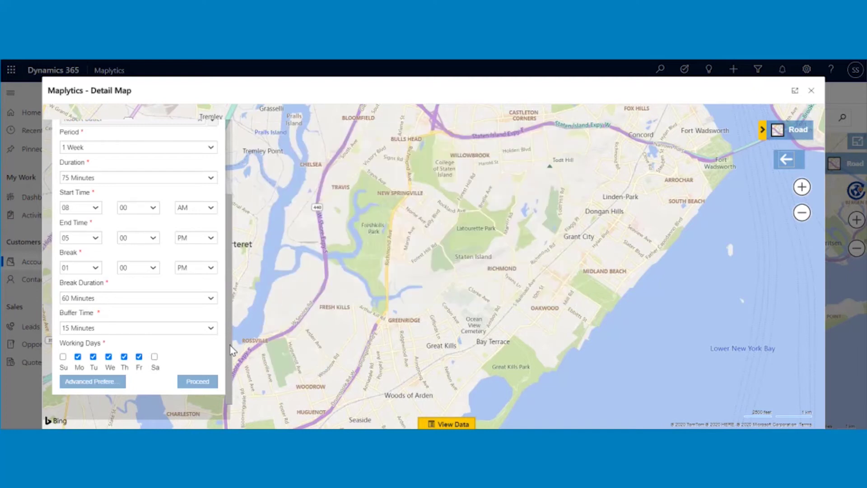
left_click(199, 382)
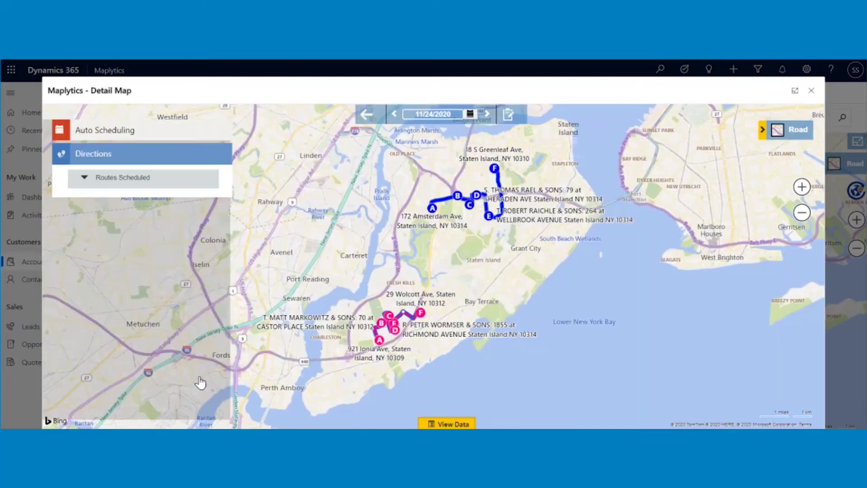
Advance the scheduled routes view to the next day, 11/25/2020.
left_click(157, 178)
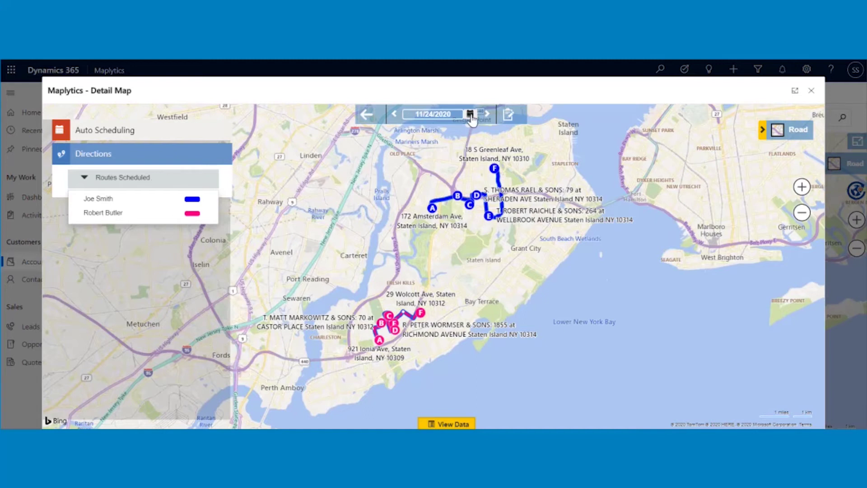
left_click(488, 116)
left_click(488, 115)
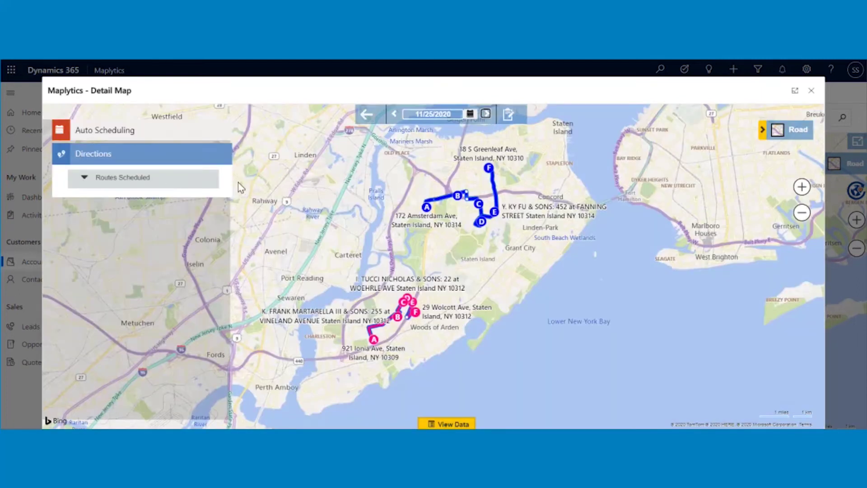
Load the first rep's scheduled route and directions, then bring up Create Activities.
left_click(171, 180)
left_click(154, 199)
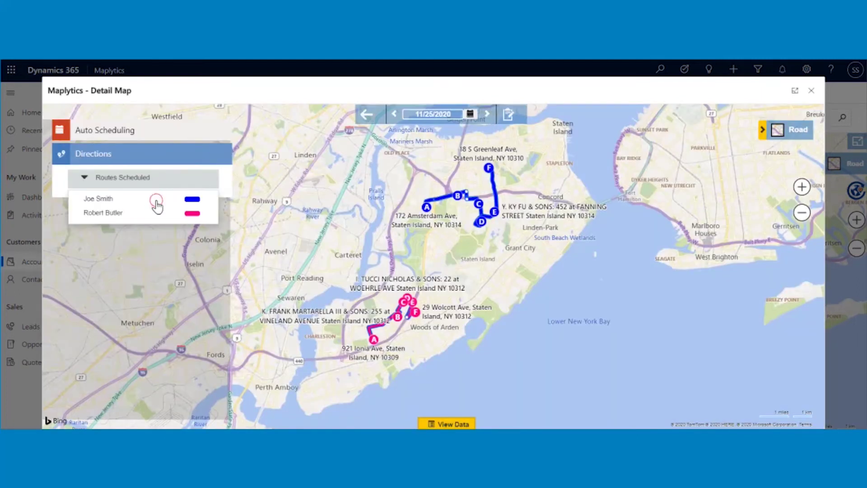
scroll(157, 205, "down", 3)
scroll(157, 206, "down", 6)
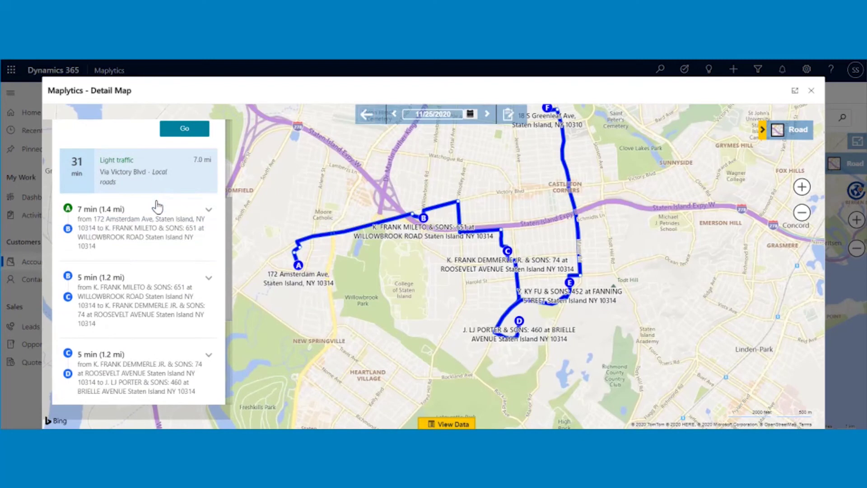
scroll(157, 205, "up", 10)
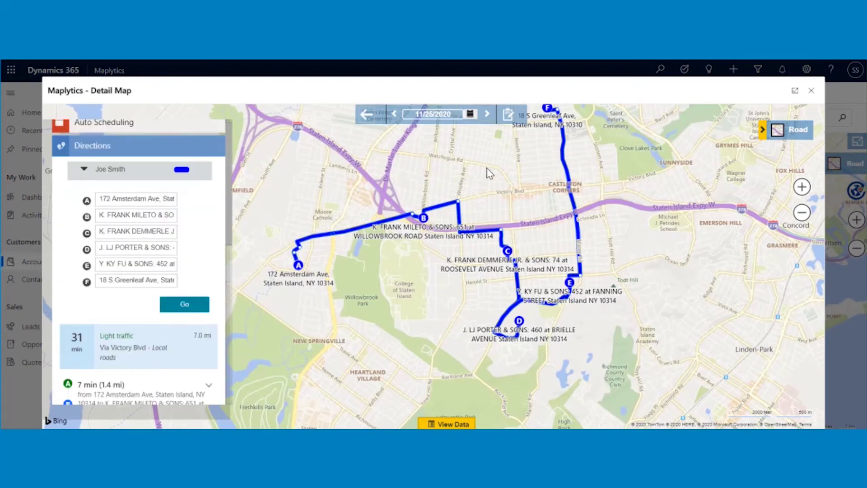
left_click(509, 116)
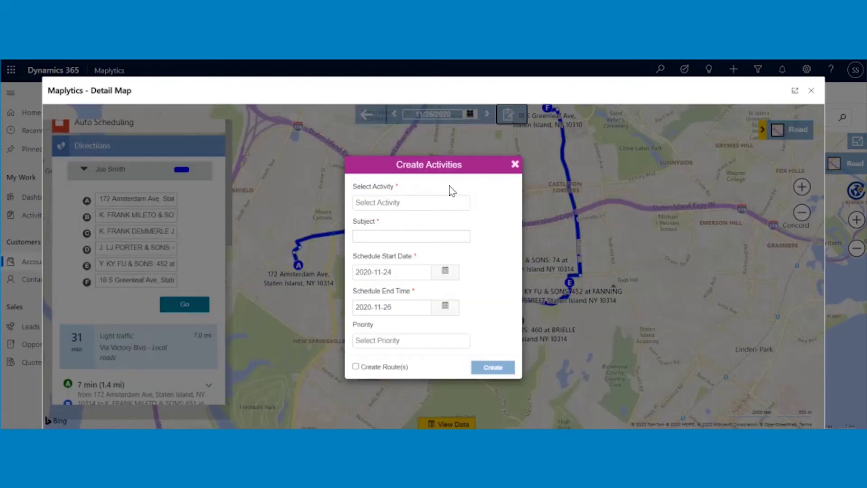
Create Appointment activities for 2020-11-24 to 2020-11-26 on the stops, plus a route.
left_click(440, 203)
left_click(393, 217)
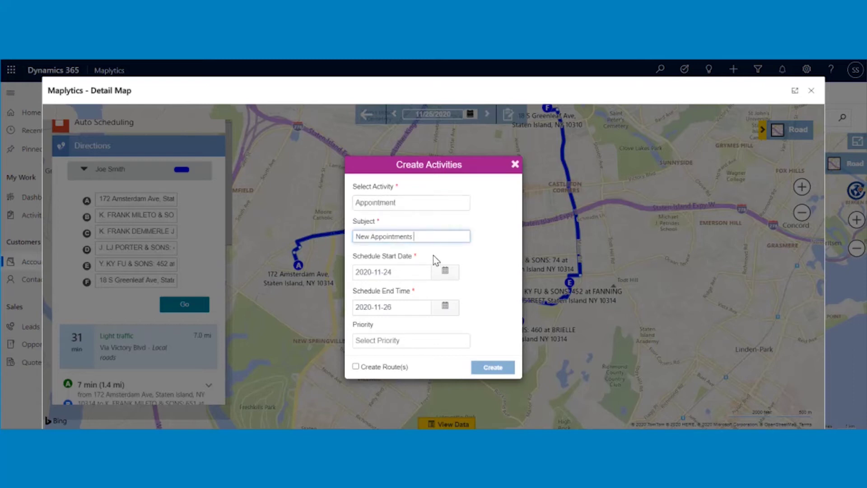
left_click(445, 271)
left_click(444, 272)
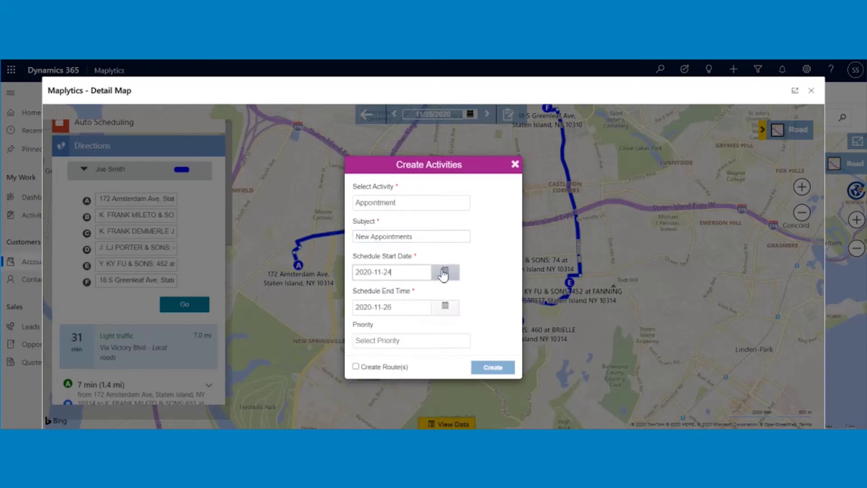
left_click(445, 306)
left_click(446, 308)
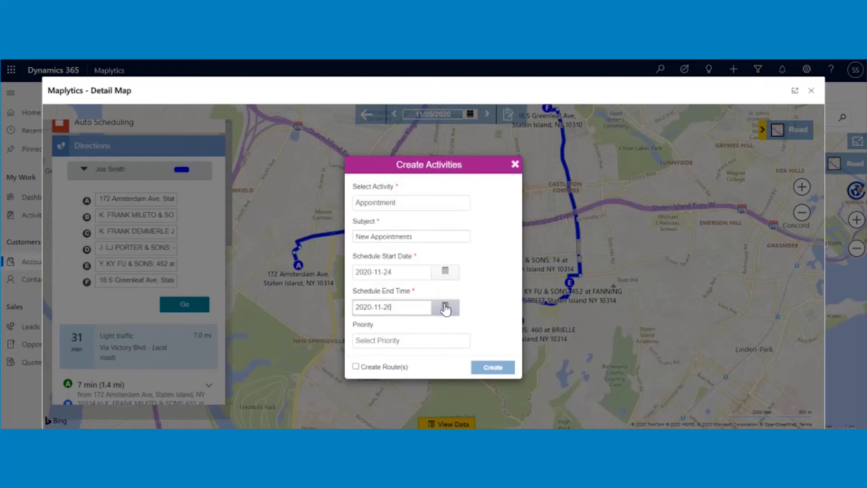
left_click(355, 366)
left_click(489, 368)
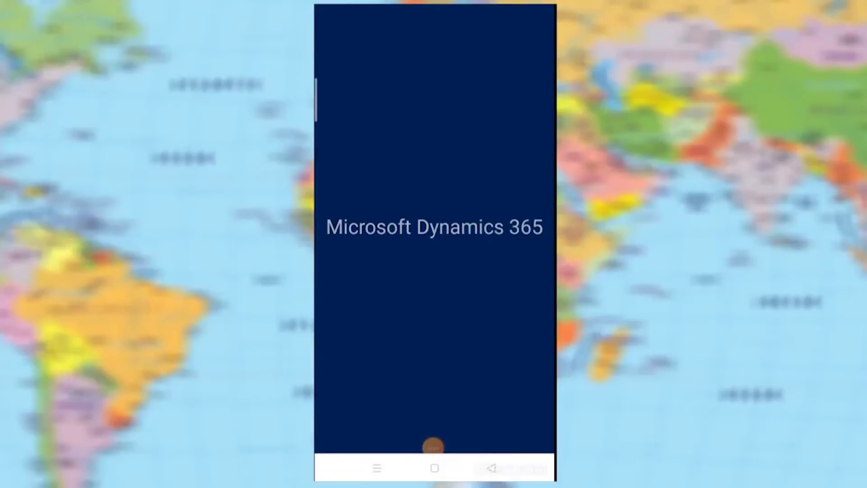
Launch Maplytics and open the Staten Island accounts on the Detail Map.
scroll(450, 230, "down", 5)
left_click(422, 326)
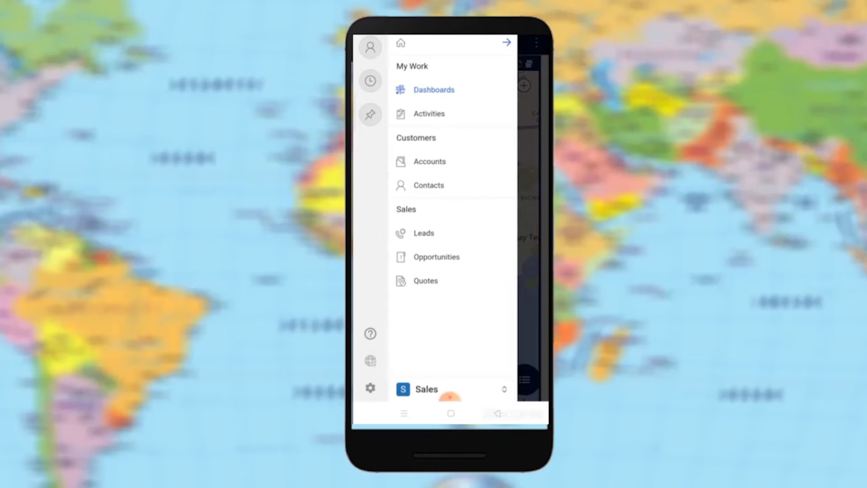
left_click(524, 379)
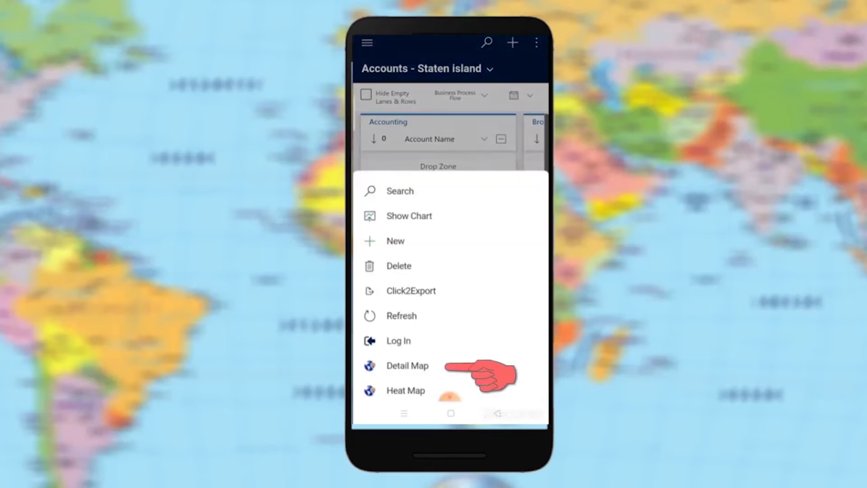
left_click(409, 366)
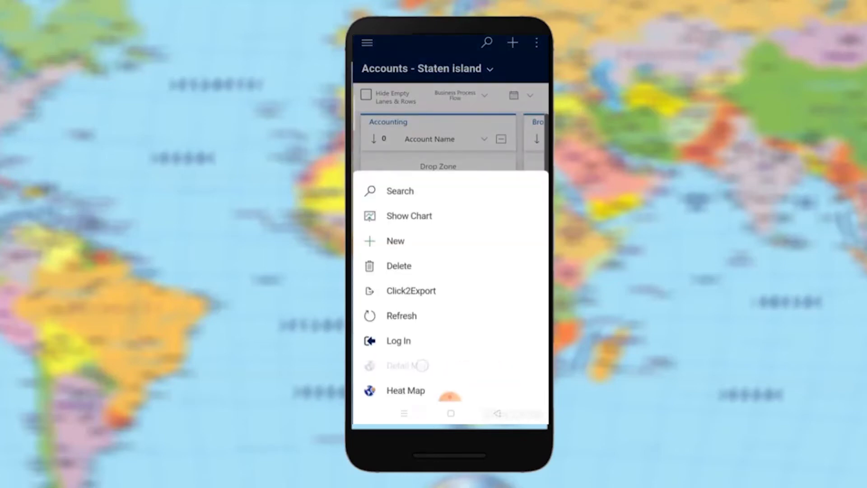
Set the distance to 1 mile, enable Show Travel Distance, and plot the nearby accounts.
left_click(389, 304)
key("BackSpace")
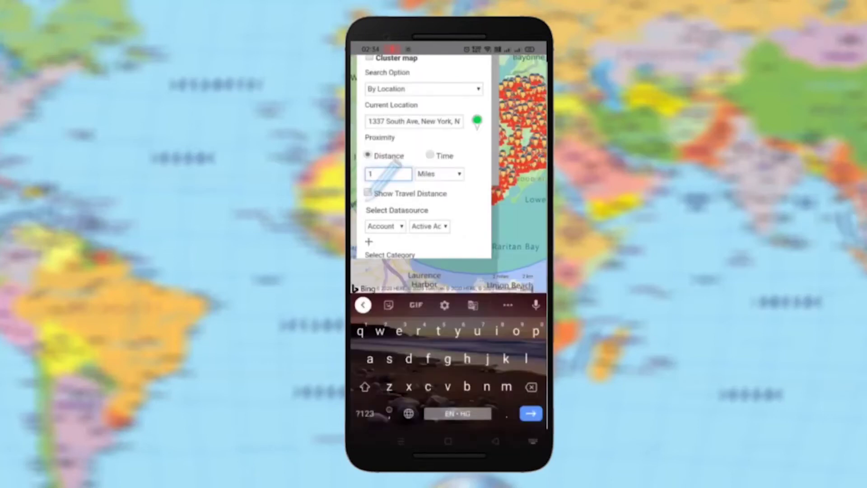
left_click(368, 322)
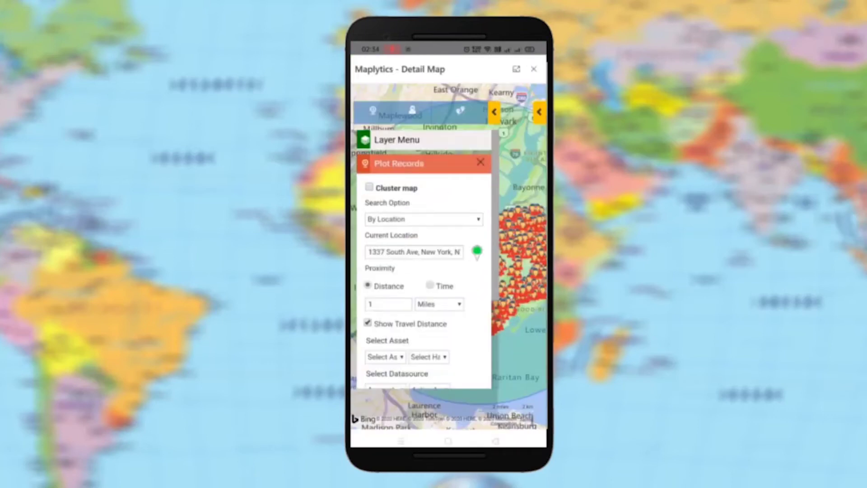
scroll(424, 271, "down", 3)
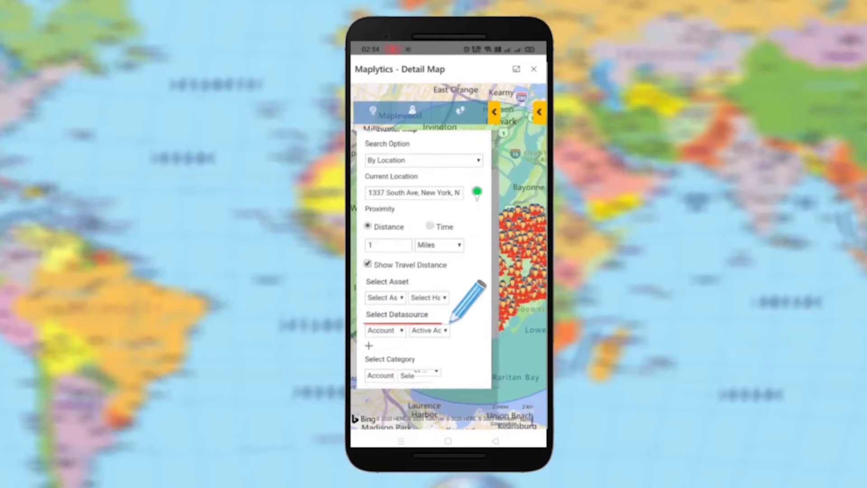
scroll(424, 271, "down", 2)
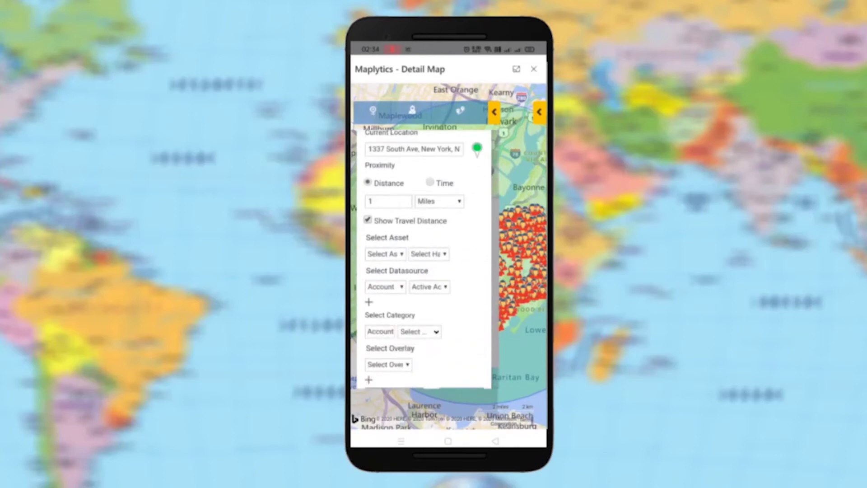
scroll(424, 271, "down", 2)
left_click(458, 362)
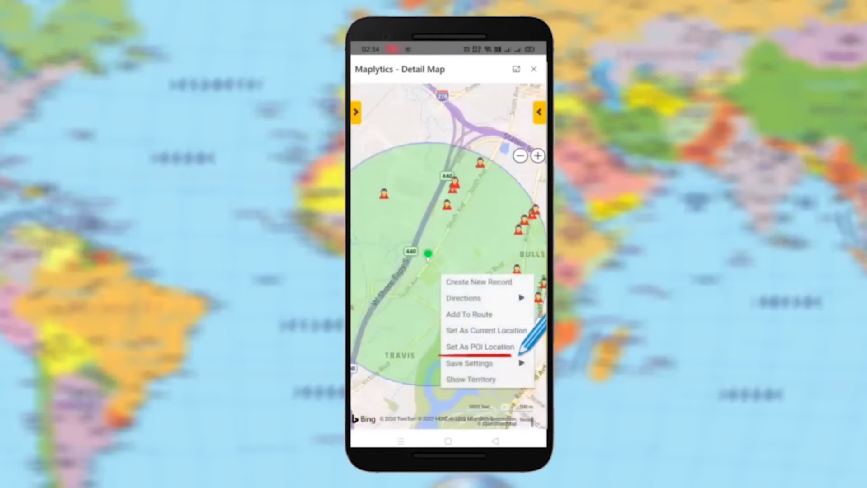
Set 5 Teleport Dr as the POI location and show nearby places around it.
left_click(520, 347)
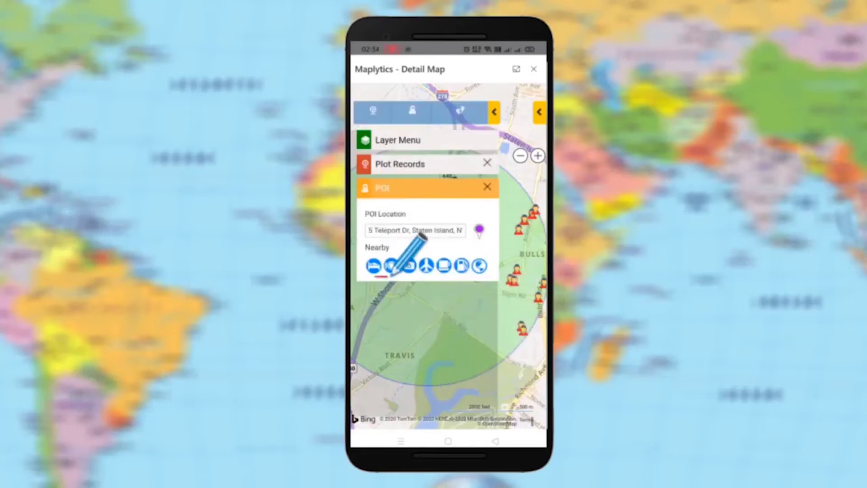
left_click(374, 266)
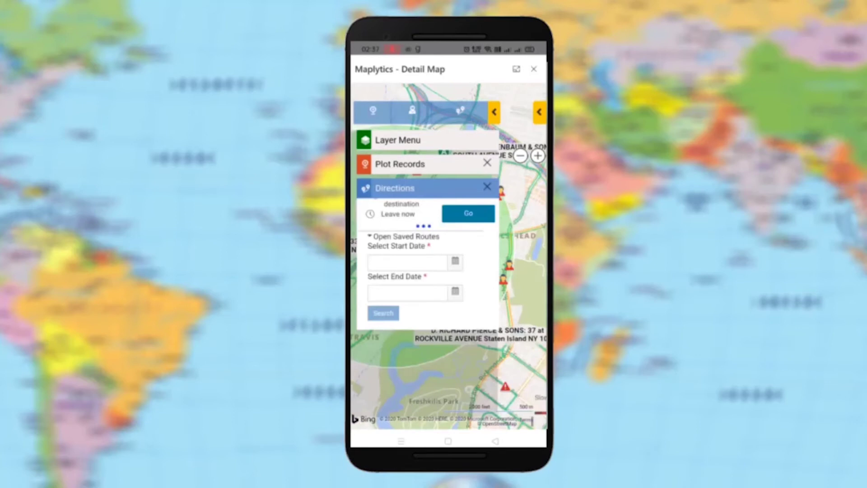
Search saved routes dated from 2020-10-21 to 2020-10-29.
left_click(406, 262)
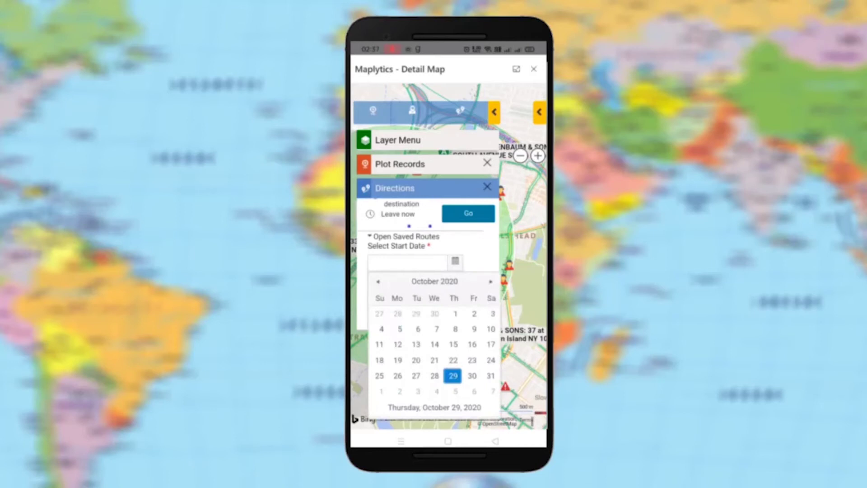
left_click(435, 360)
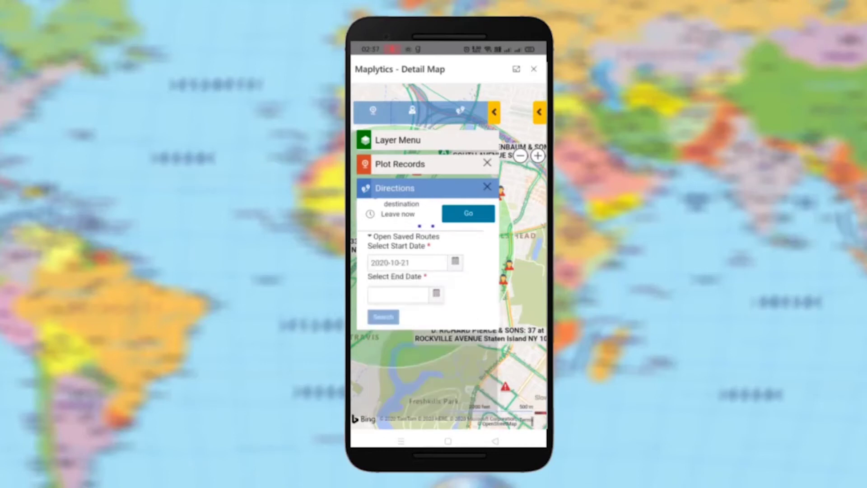
left_click(397, 295)
left_click(453, 241)
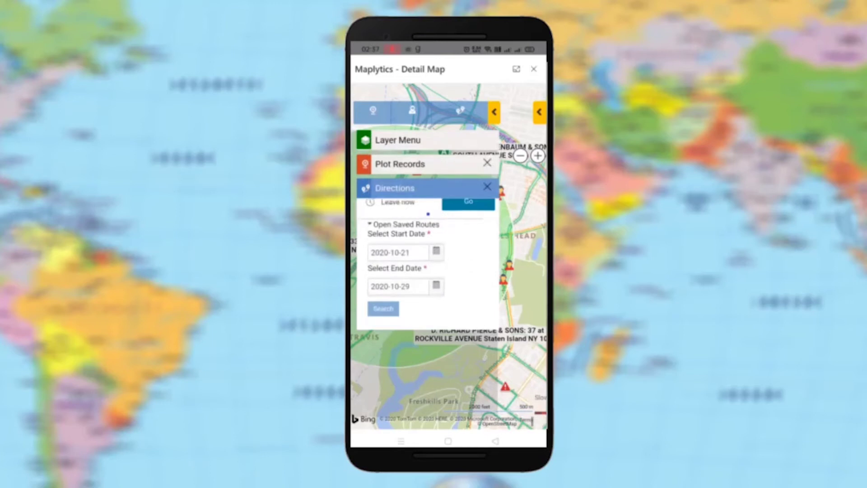
left_click(383, 309)
scroll(425, 257, "down", 3)
scroll(424, 257, "down", 3)
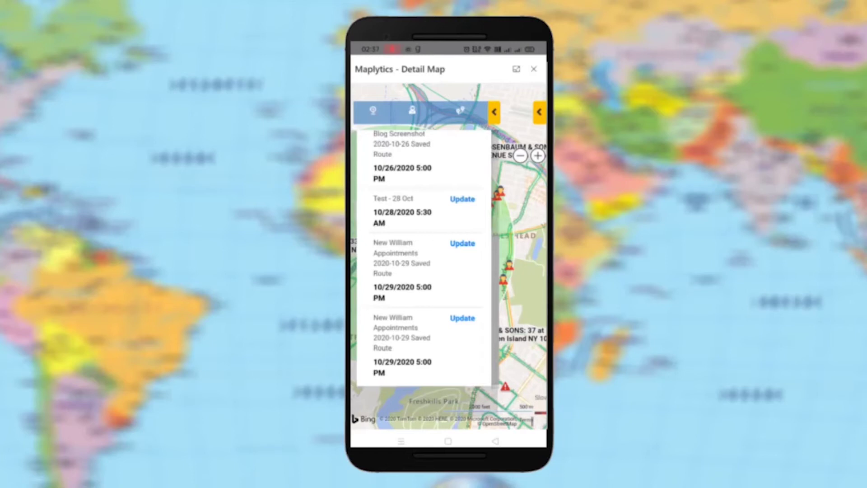
scroll(425, 258, "down", 1)
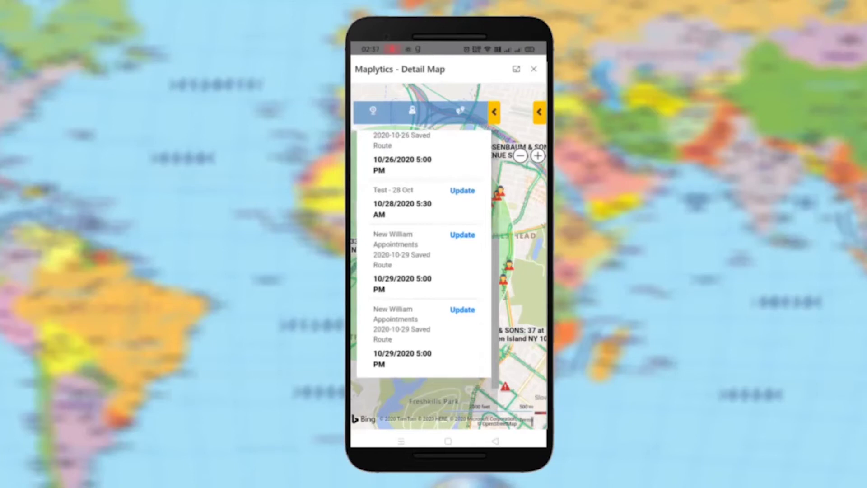
left_click(393, 314)
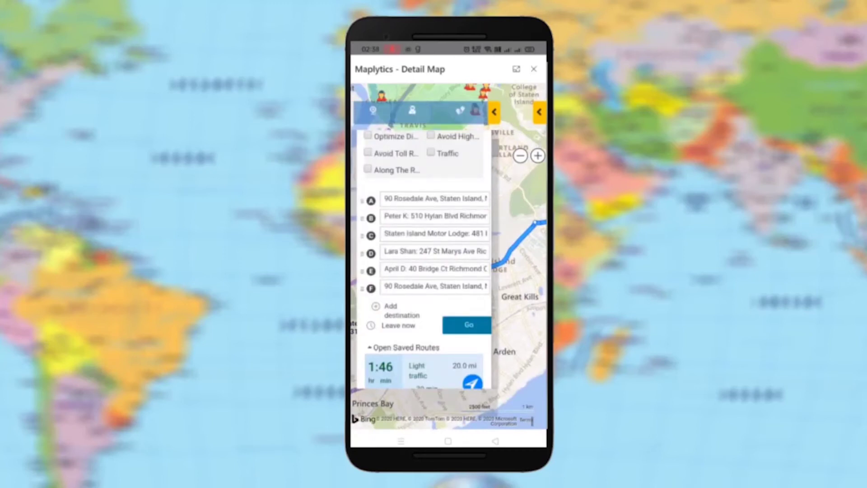
scroll(424, 260, "up", 5)
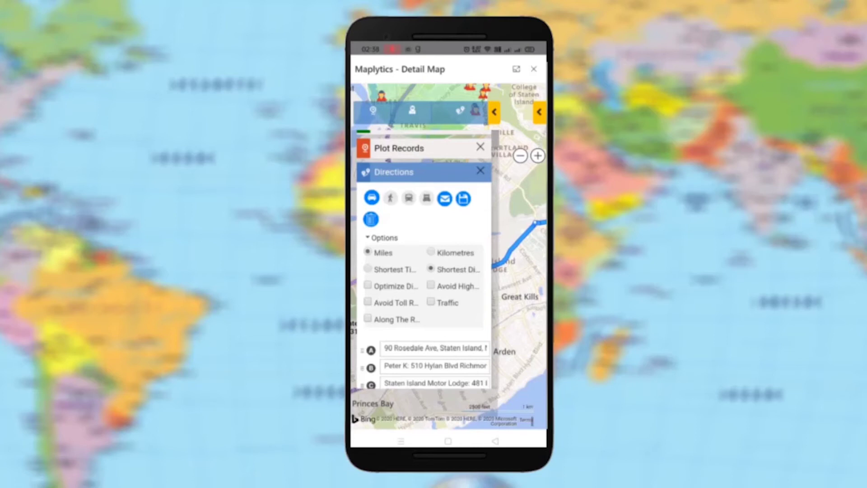
scroll(425, 260, "up", 1)
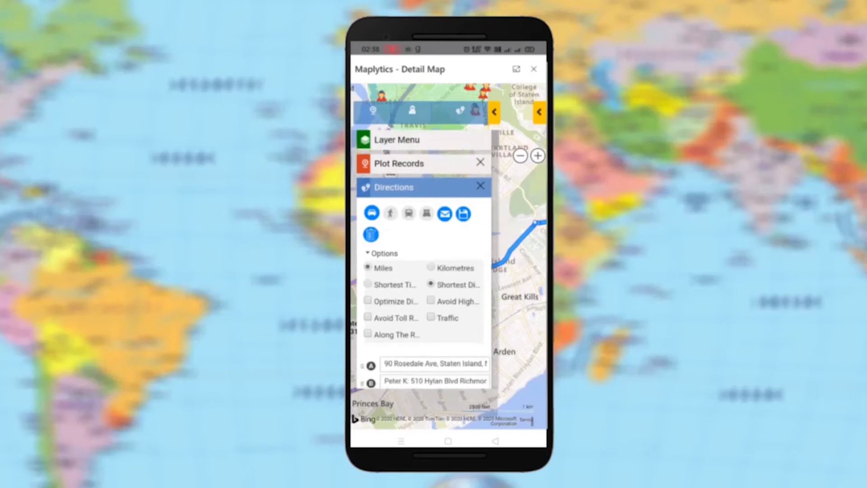
left_click(399, 163)
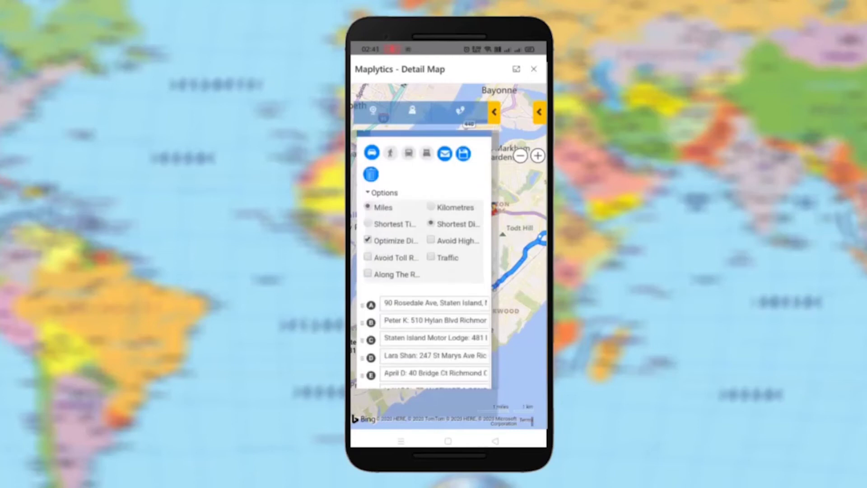
Send the complete route to Google Maps via Navigation Links for turn-by-turn directions.
scroll(425, 262, "down", 2)
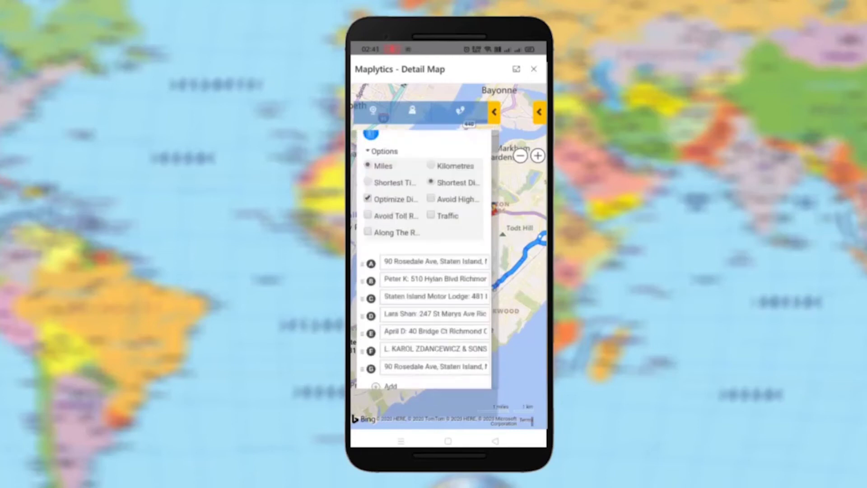
scroll(425, 262, "down", 5)
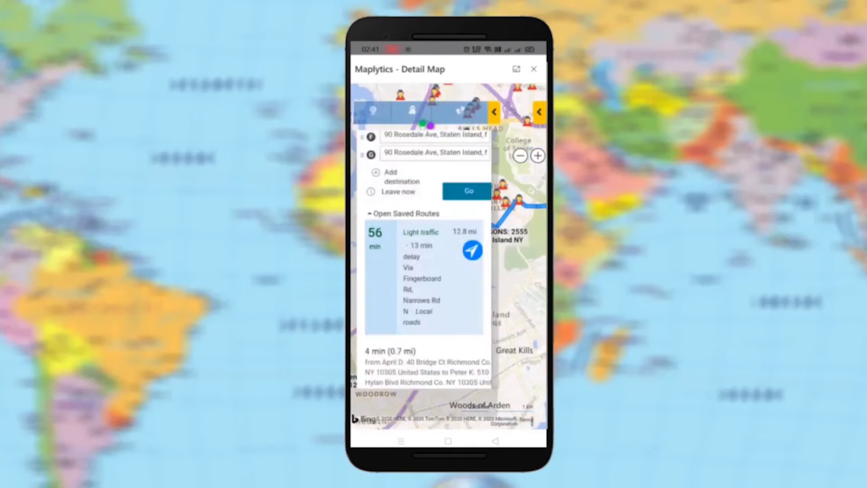
left_click(476, 254)
left_click(507, 227)
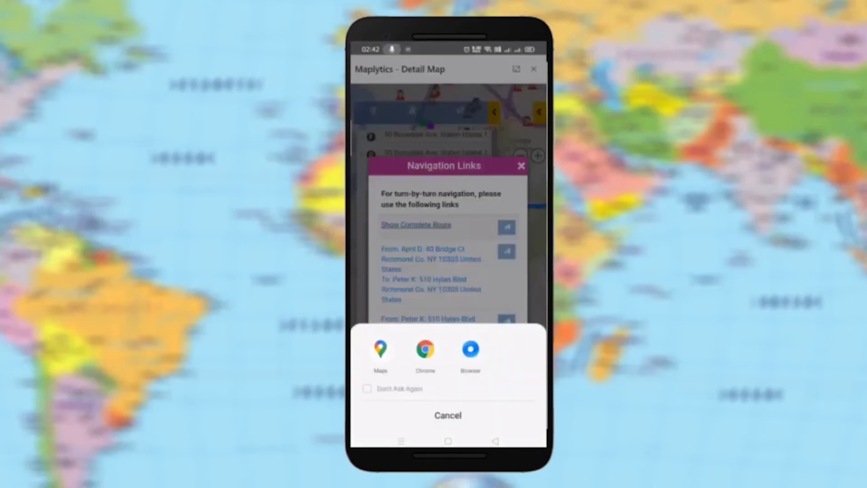
left_click(381, 348)
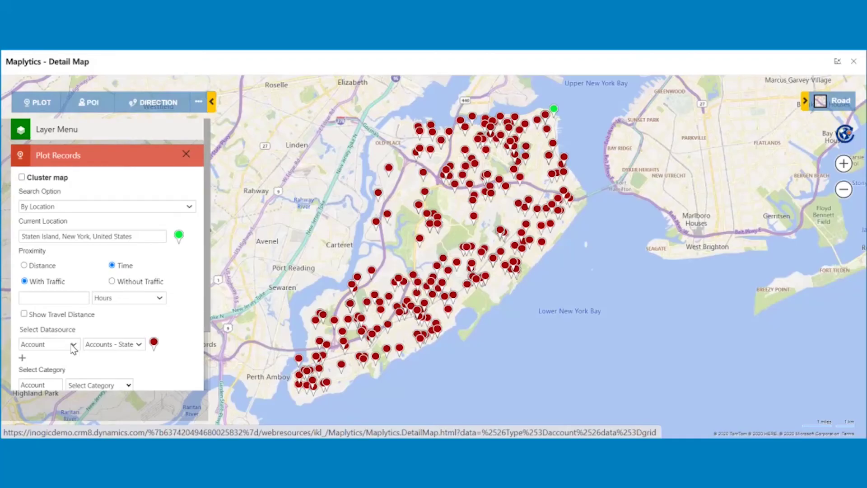
Plot one rep's active check-ins using the Check-In datasource and its active check-in view.
left_click(72, 346)
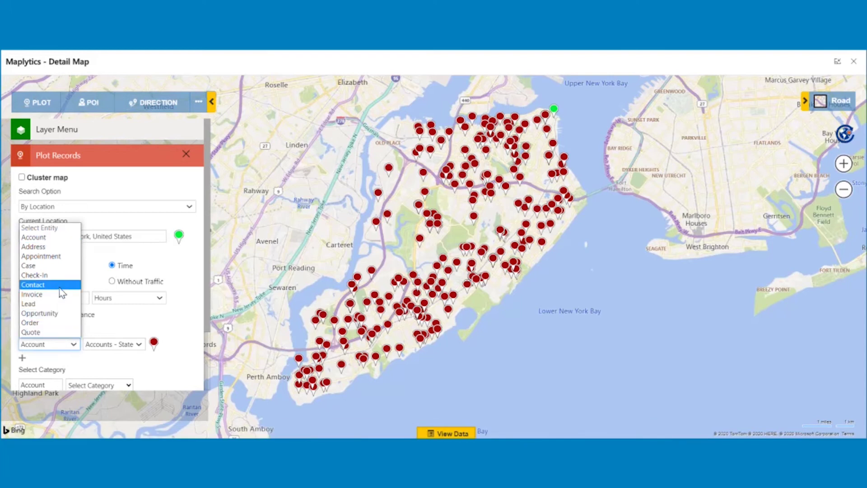
left_click(62, 276)
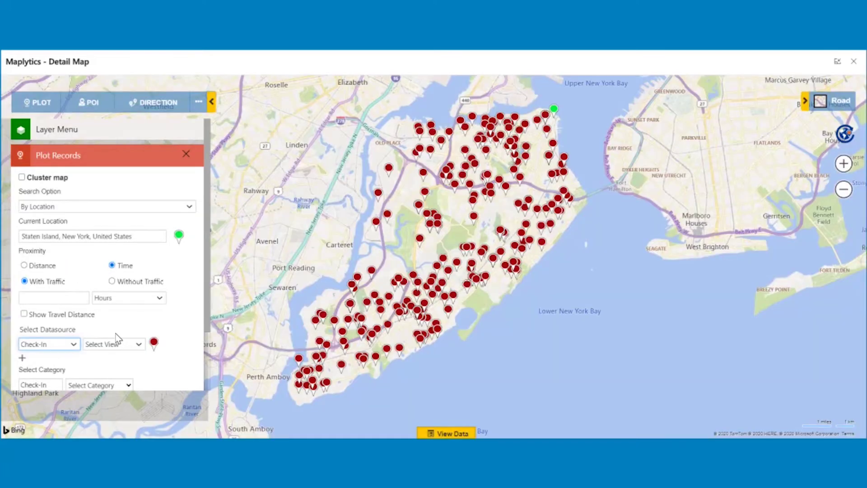
left_click(131, 345)
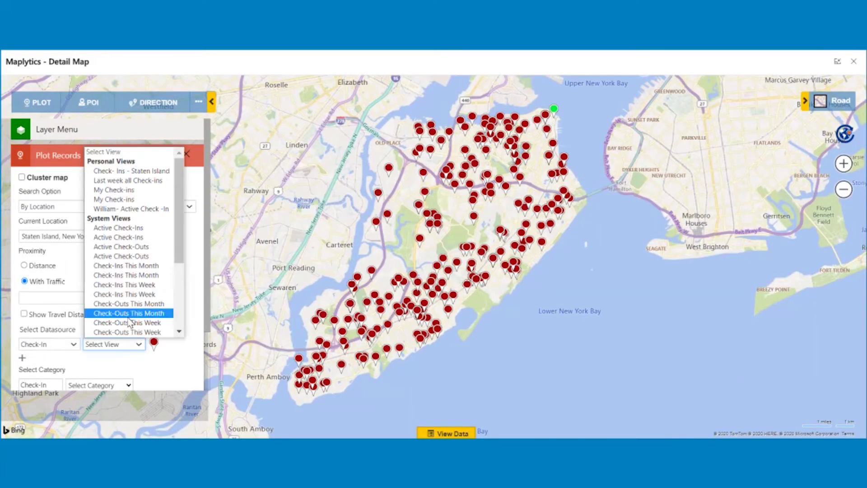
left_click(147, 210)
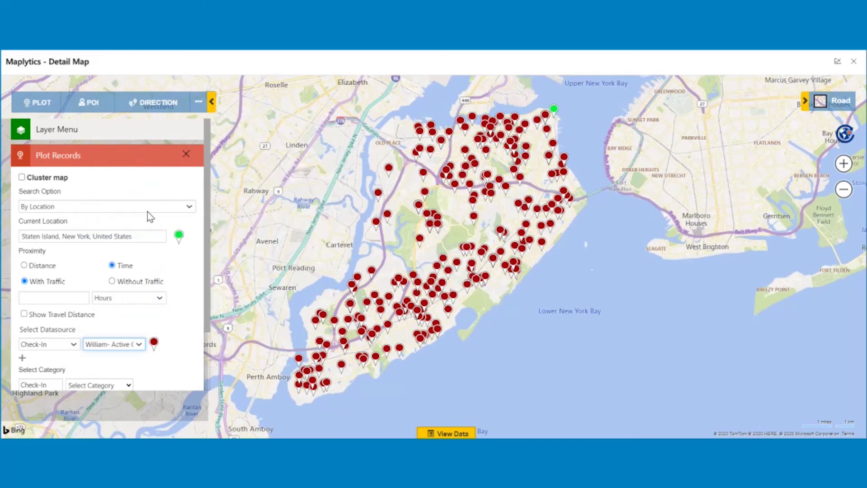
scroll(189, 317, "down", 2)
left_click(176, 369)
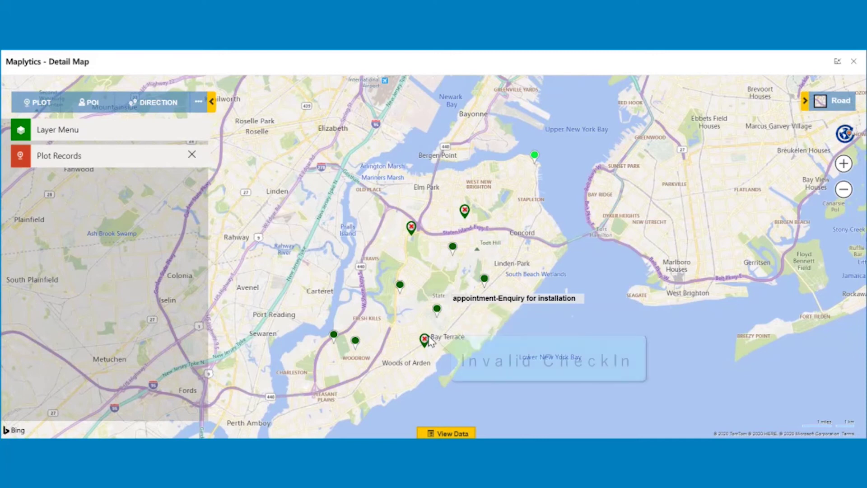
Open the installation enquiry appointment pin, show its related record, and bring up pin actions.
mouse_move(426, 343)
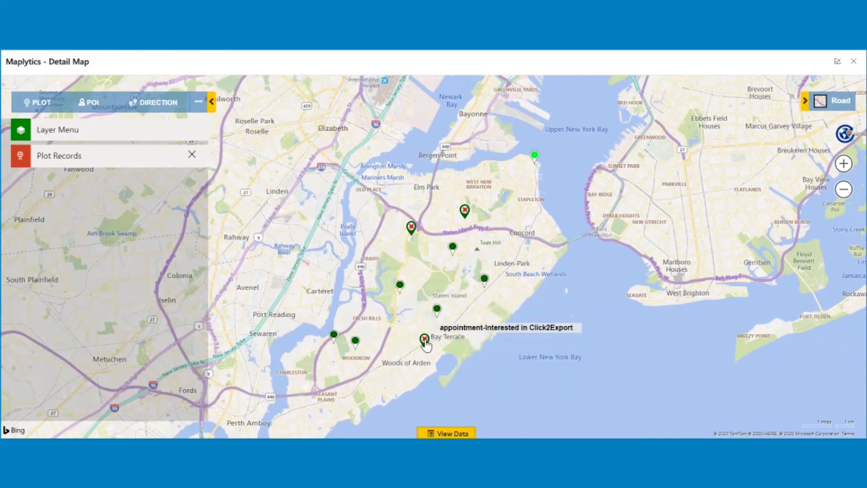
left_click(437, 310)
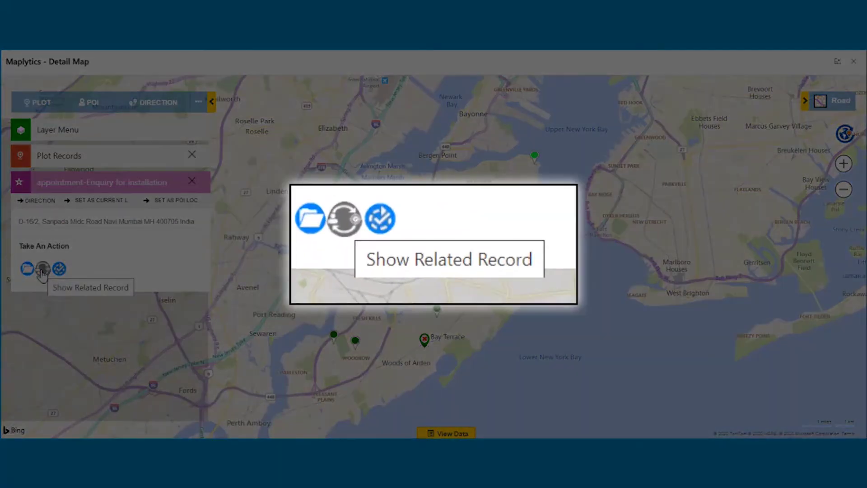
left_click(42, 270)
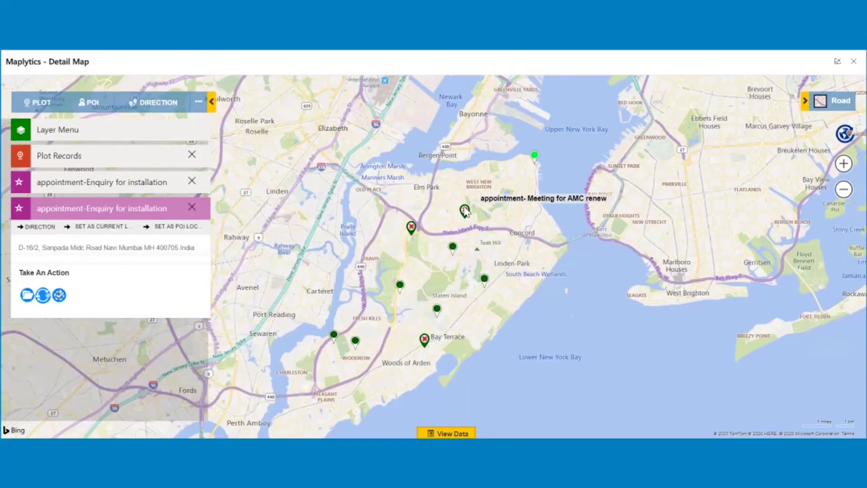
right_click(465, 214)
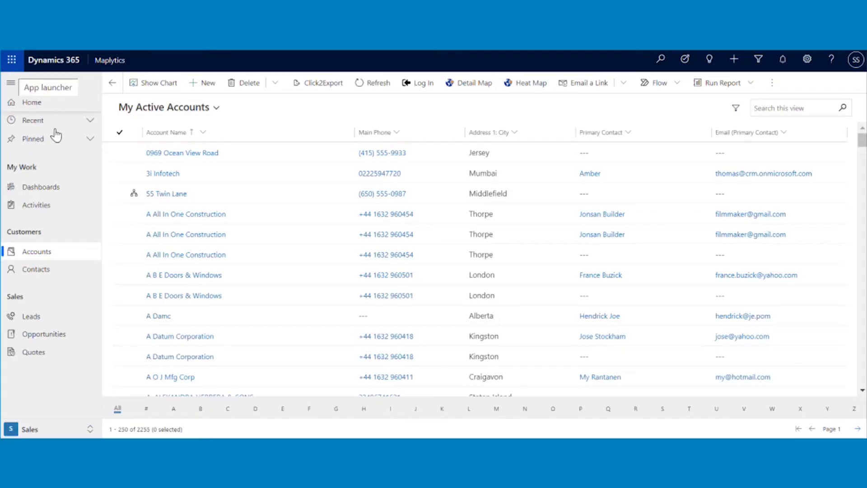
Switch to the Maplytics Overview - Sales Manager dashboard.
left_click(59, 192)
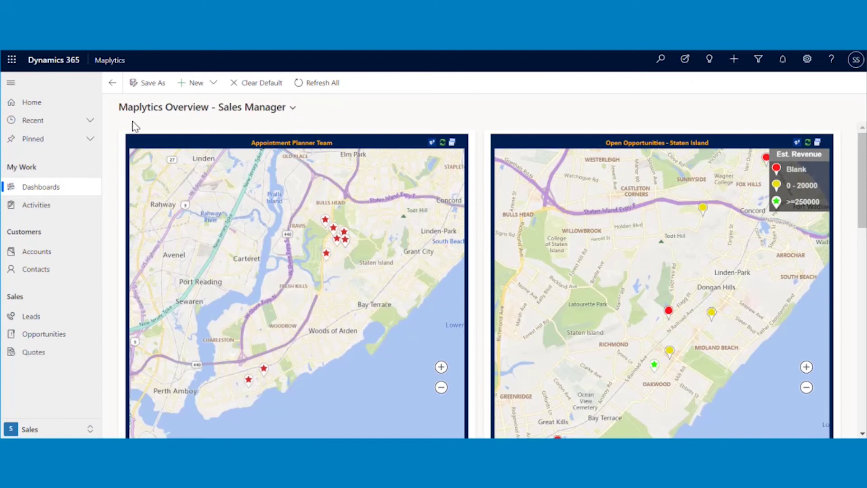
left_click(292, 108)
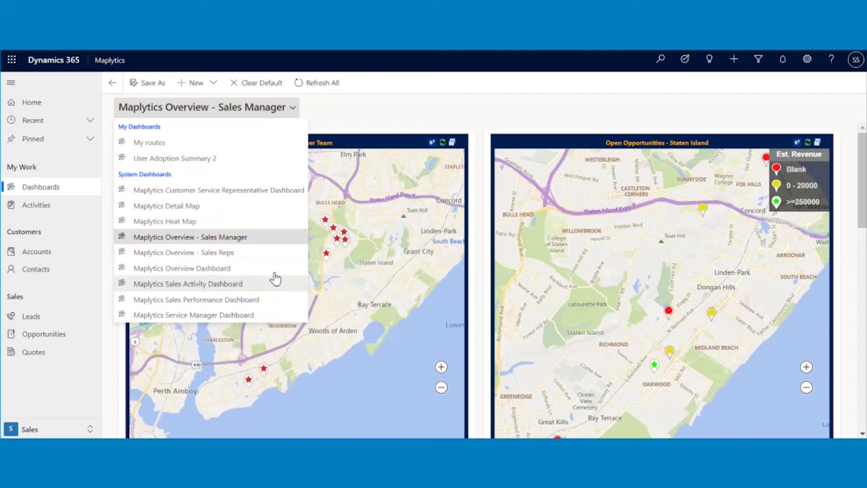
left_click(274, 237)
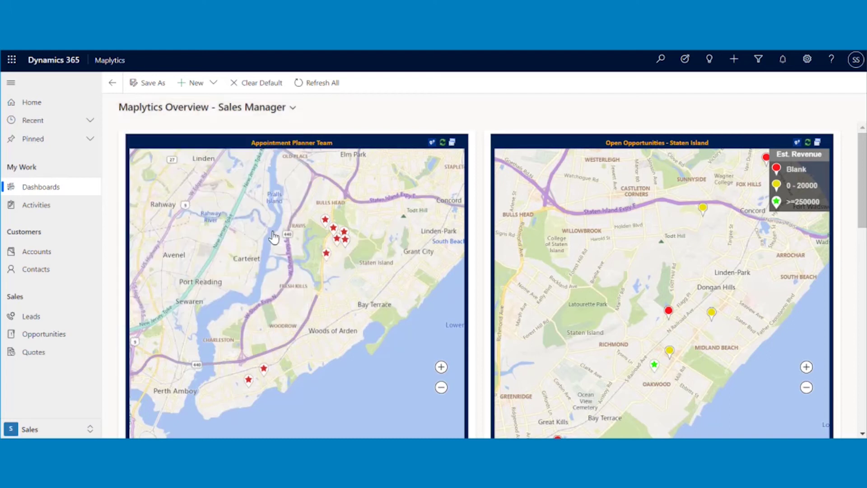
scroll(477, 135, "down", 2)
scroll(477, 132, "down", 5)
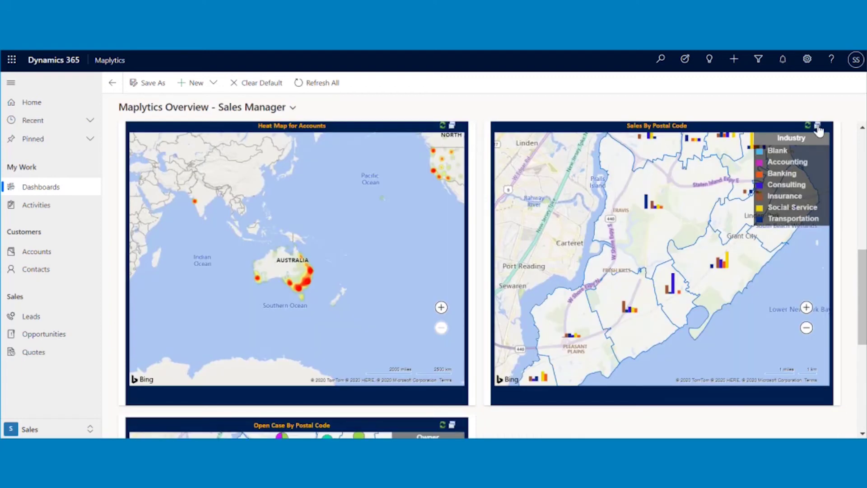
Expand the Sales By Postal Code map, review postal code 10306's summary, then close it.
left_click(819, 130)
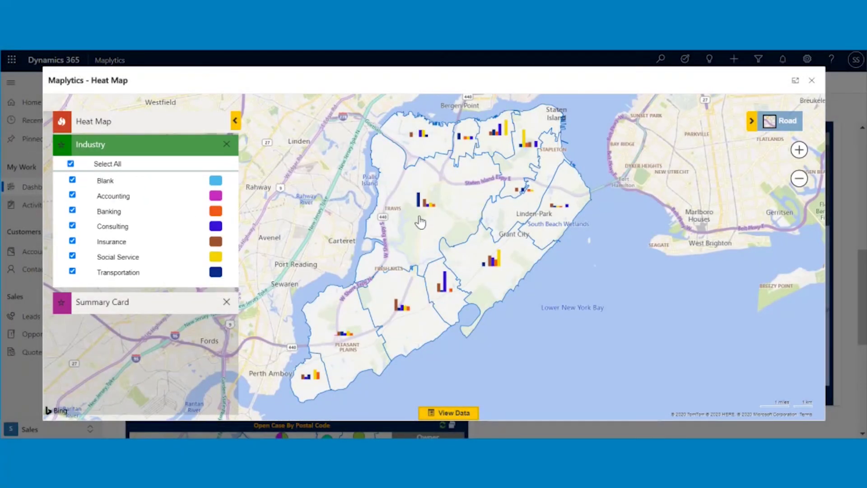
mouse_move(430, 208)
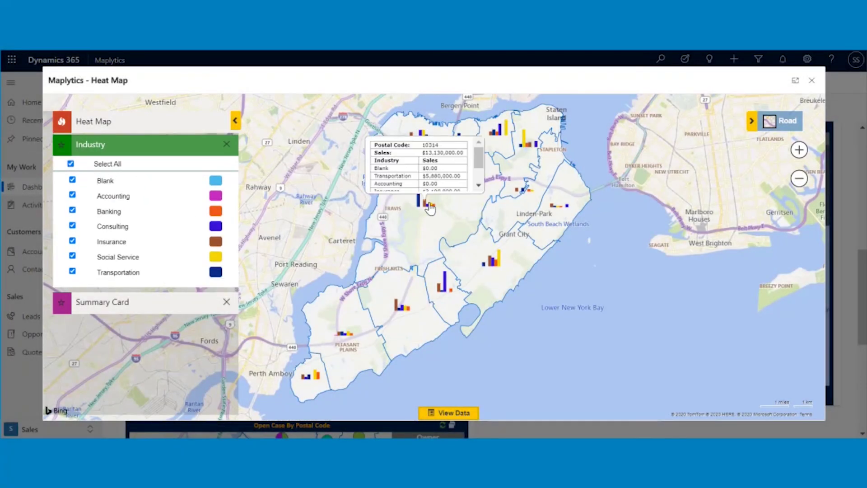
scroll(431, 208, "down", 2)
scroll(464, 179, "up", 2)
mouse_move(483, 256)
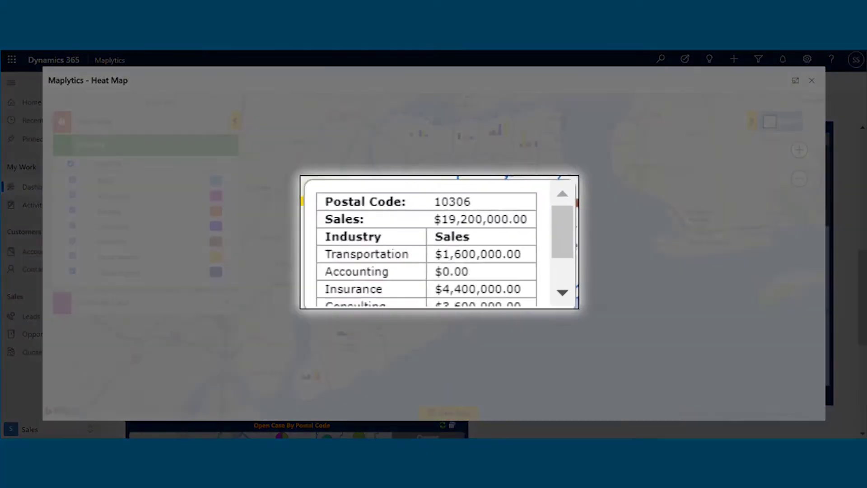
left_click(495, 261)
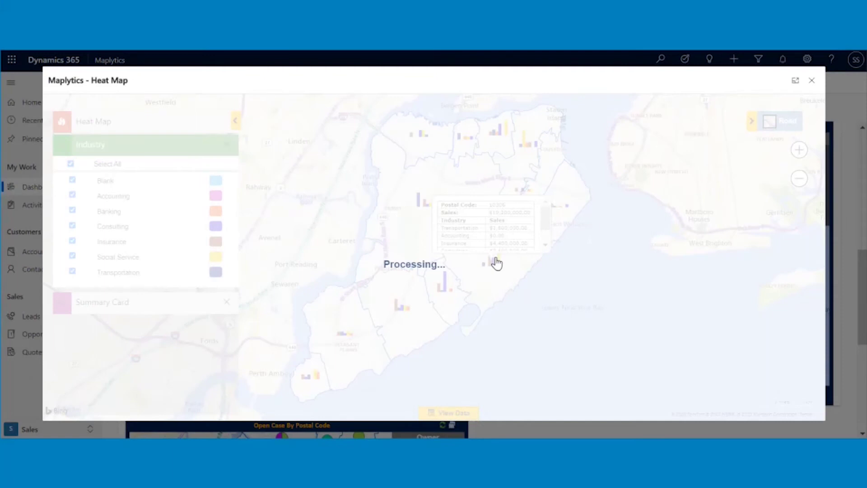
scroll(177, 313, "down", 5)
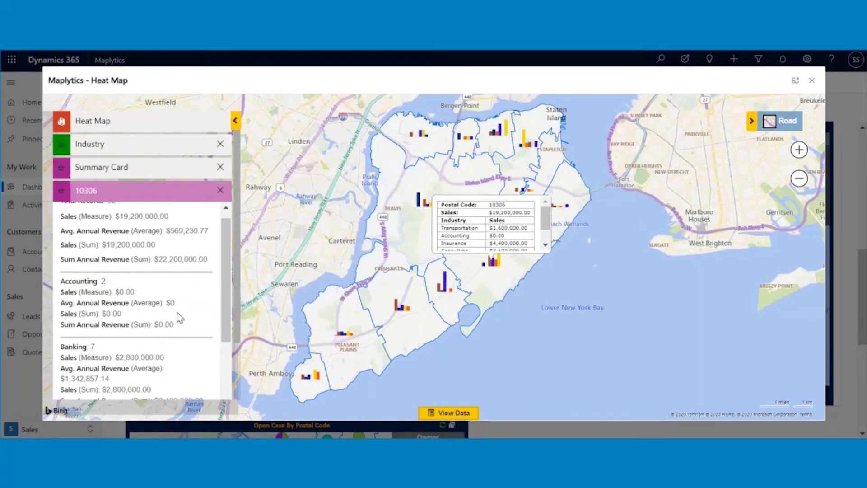
scroll(177, 316, "down", 1)
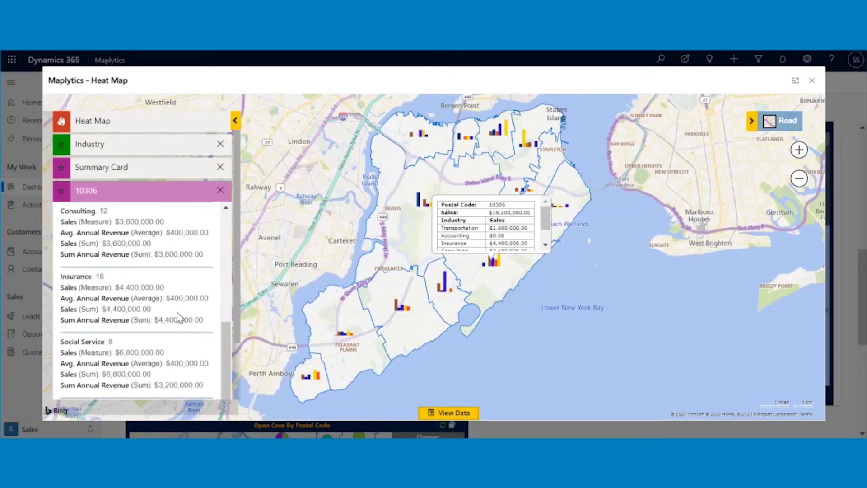
left_click(811, 81)
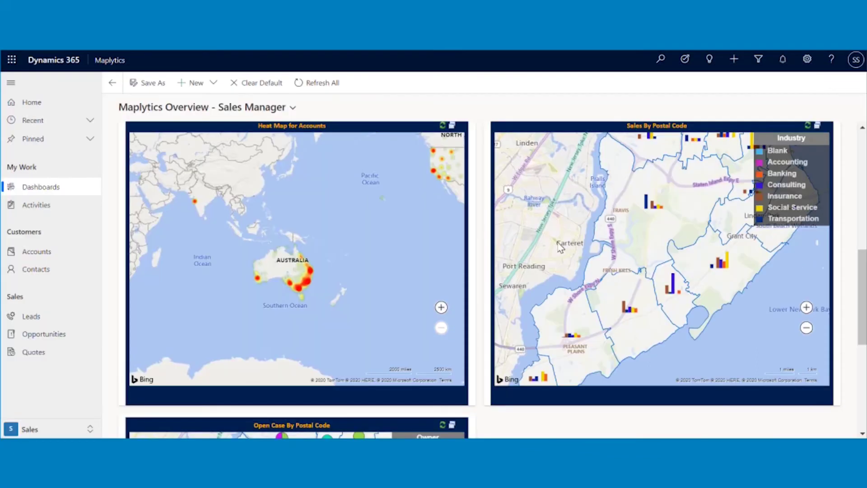
left_click(453, 127)
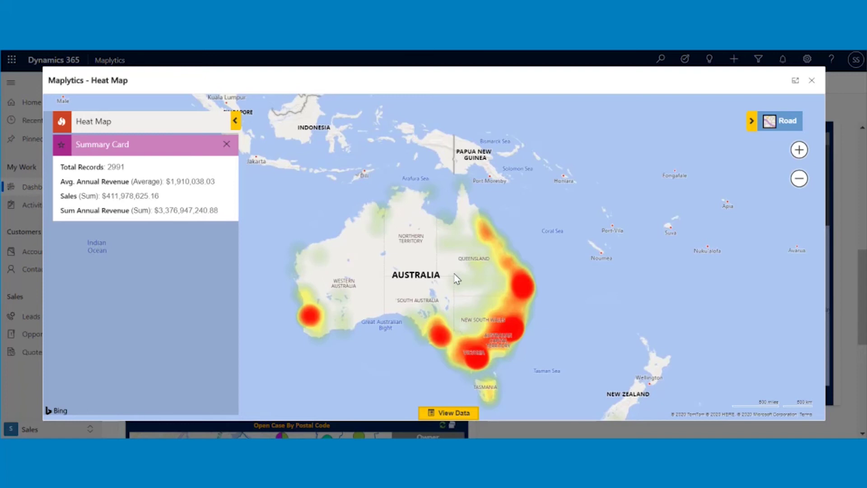
scroll(456, 279, "up", 2)
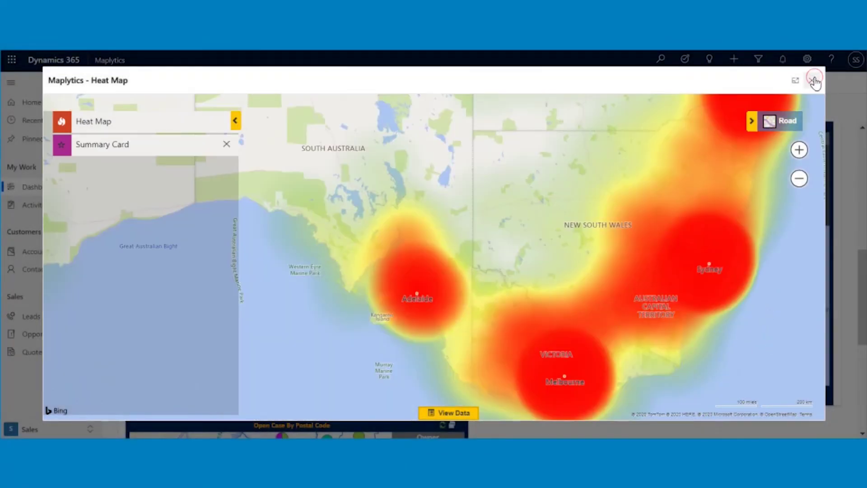
left_click(811, 80)
scroll(478, 240, "down", 5)
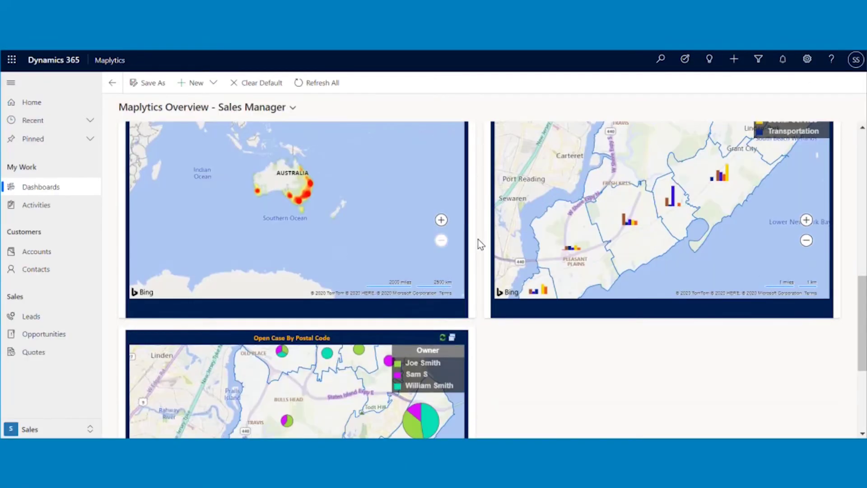
scroll(478, 239, "up", 10)
scroll(478, 240, "up", 1)
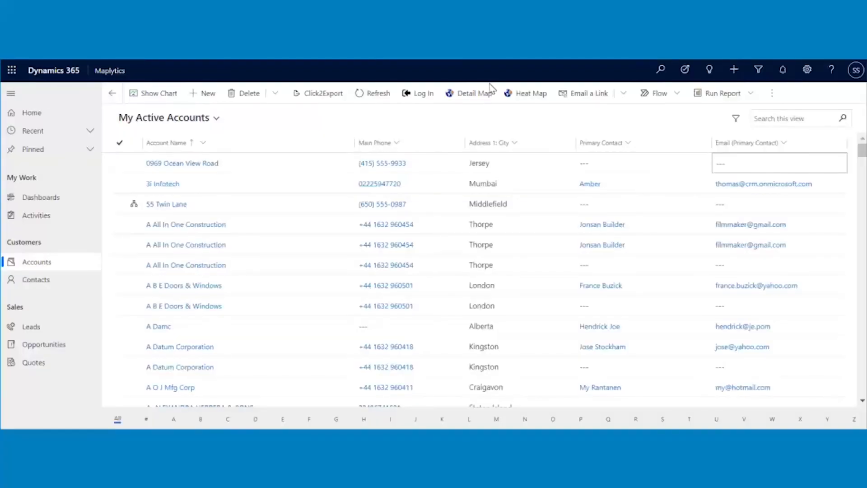
Start territory management on the Detail Map and load the Staten Island _ Postal codes file.
left_click(480, 94)
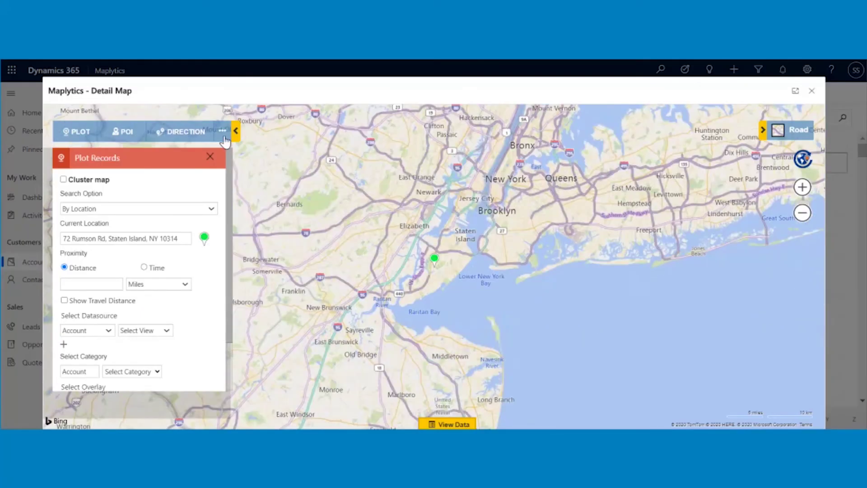
left_click(223, 131)
left_click(242, 185)
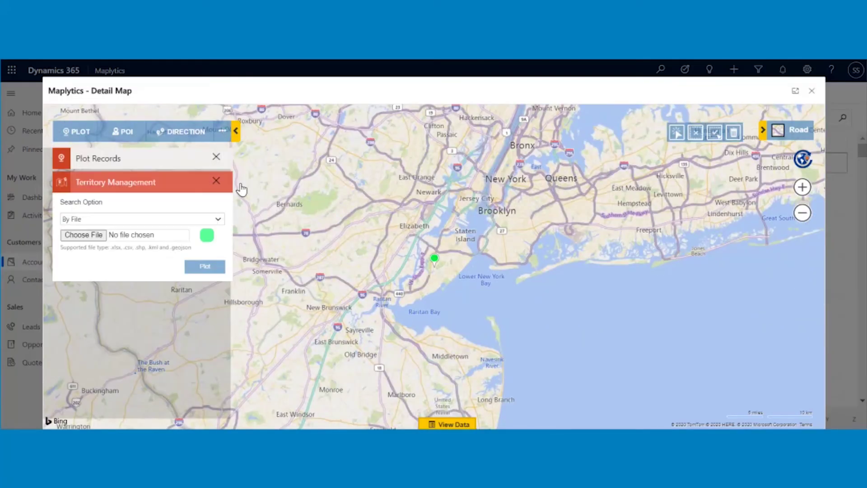
left_click(101, 235)
left_click(201, 150)
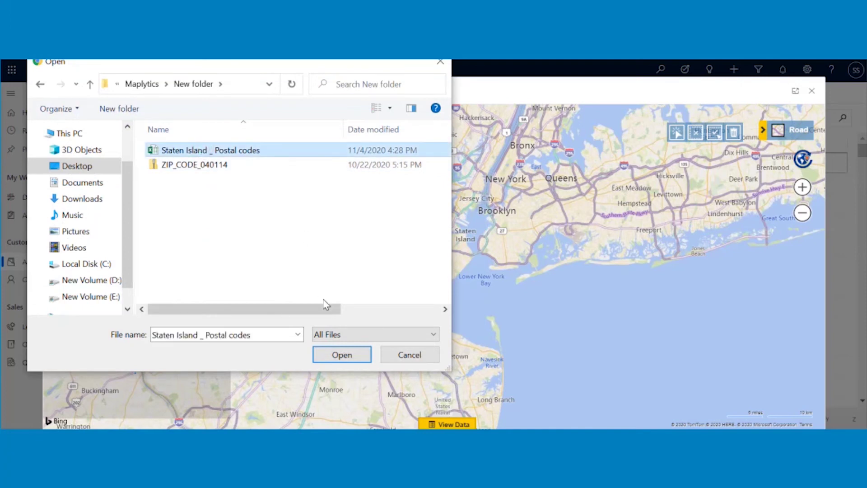
left_click(342, 355)
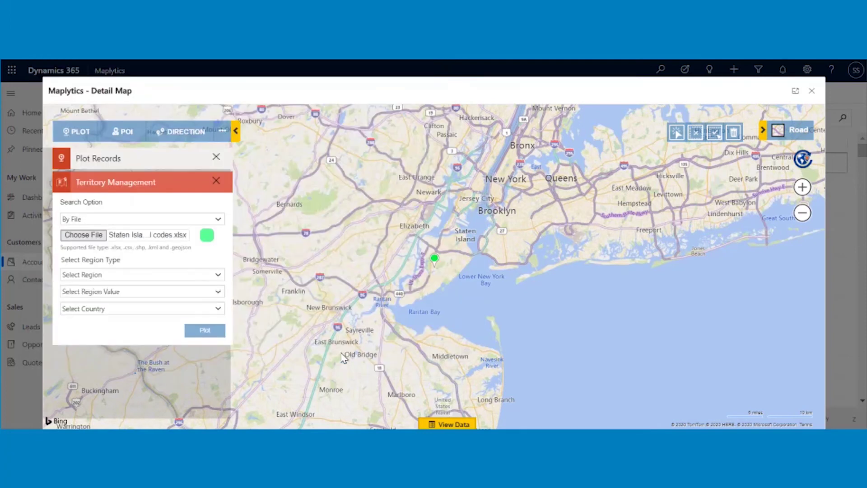
Plot the zip-code shapes as Postal Code regions using the zip and state_name columns.
left_click(173, 276)
left_click(90, 328)
left_click(153, 297)
left_click(125, 330)
left_click(131, 314)
left_click(131, 393)
left_click(196, 333)
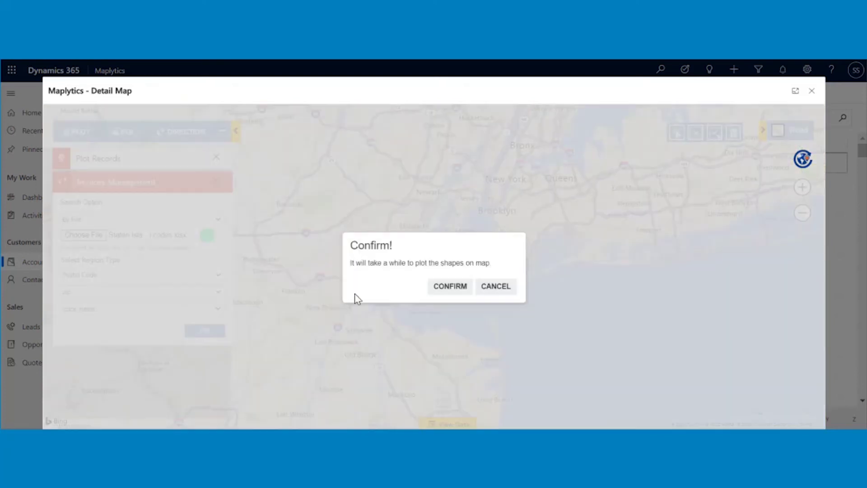
left_click(444, 288)
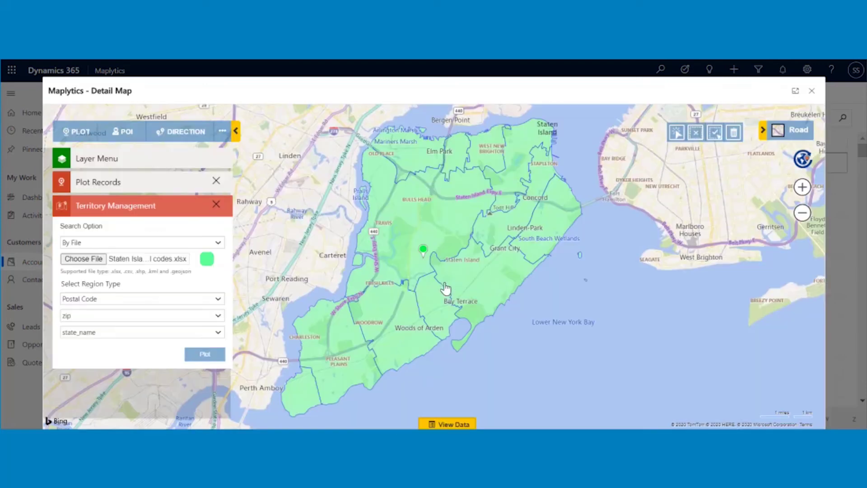
Plot the Accounts view as pins across the island.
left_click(112, 182)
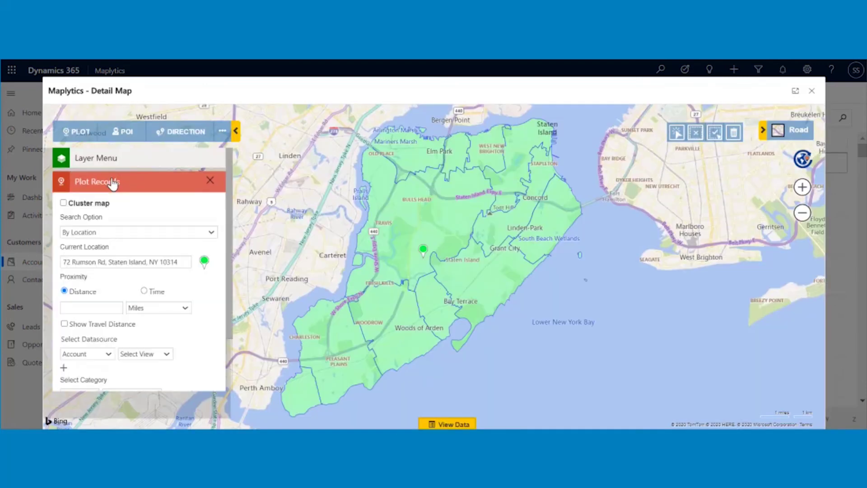
left_click(148, 353)
left_click(135, 178)
scroll(151, 360, "down", 2)
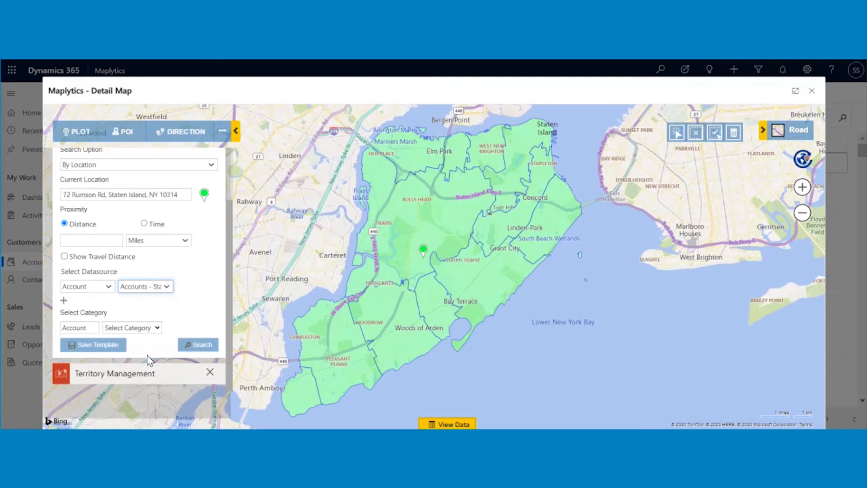
left_click(195, 345)
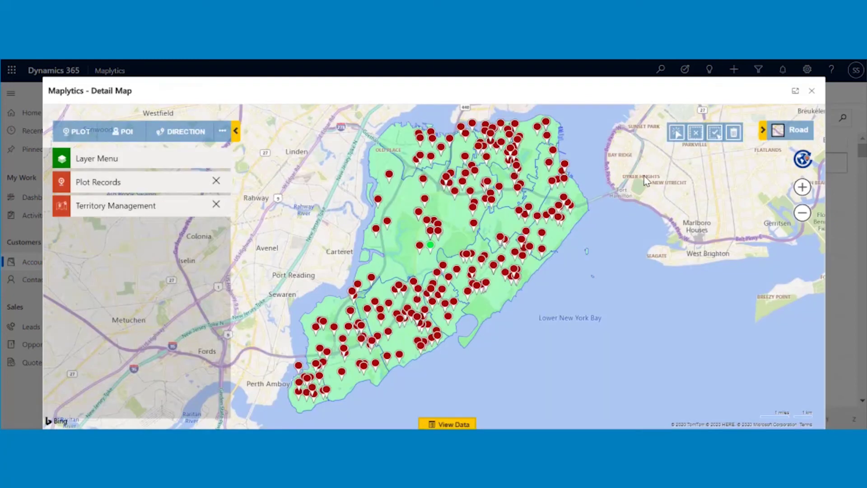
Select the Staten Island zip areas, including 10314 and the northern and eastern areas.
left_click(677, 134)
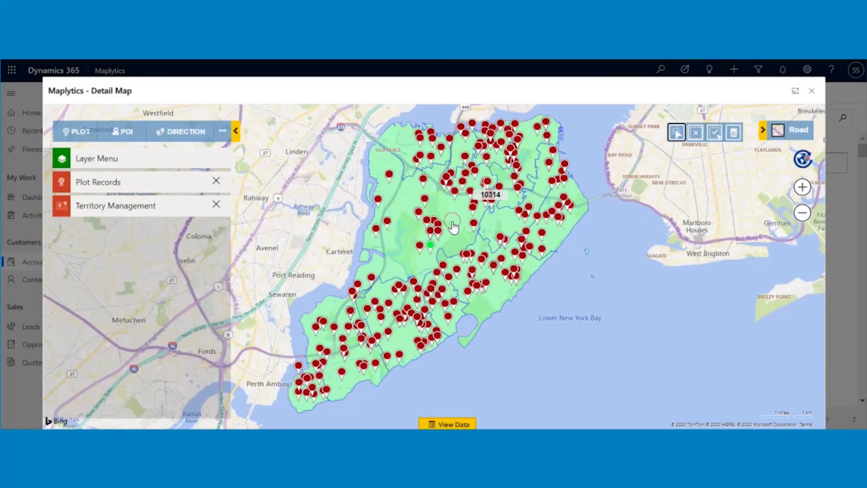
left_click(454, 227)
left_click(404, 138)
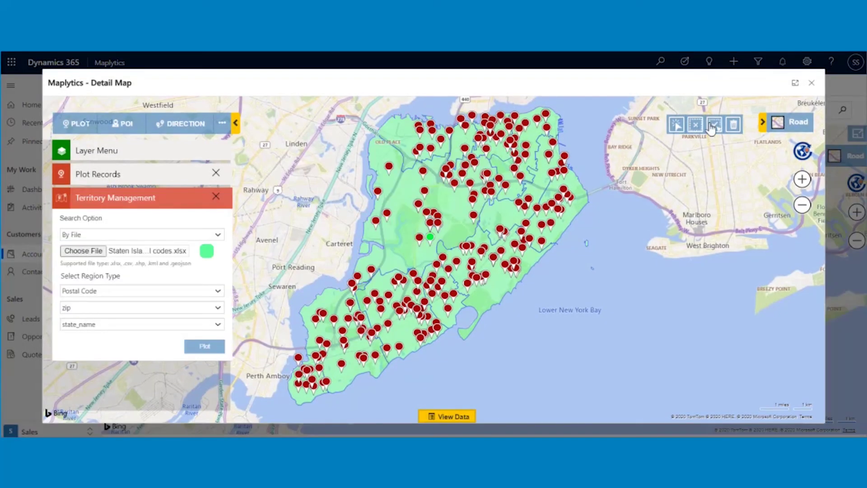
mouse_move(400, 108)
left_mouse_down()
mouse_move(579, 141)
mouse_move(543, 296)
mouse_move(406, 386)
mouse_move(338, 406)
mouse_move(304, 405)
left_mouse_up()
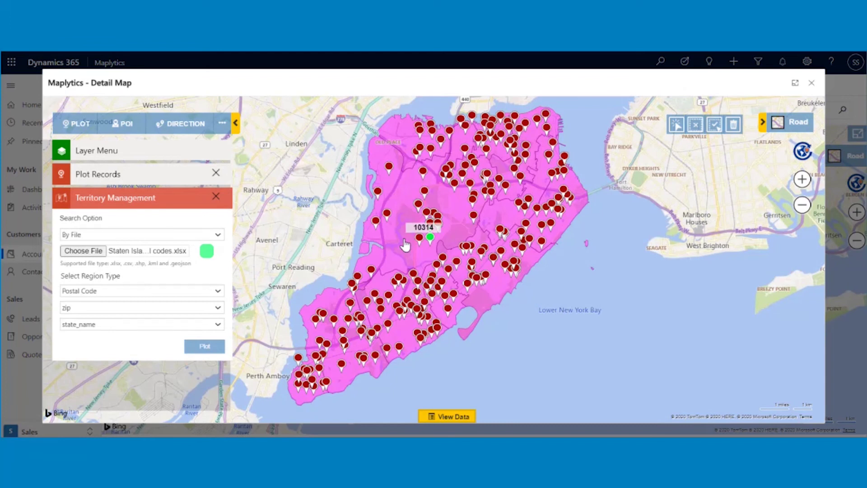
left_click(465, 228)
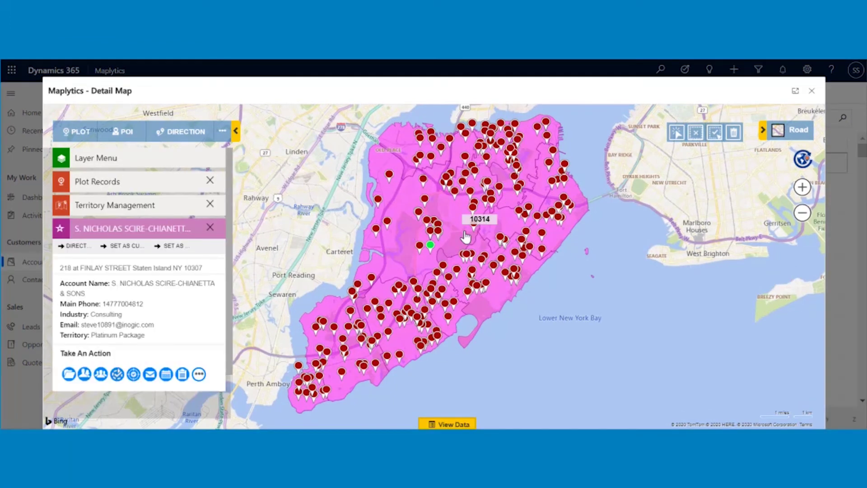
Create multiple territories from the selection, setting the number of territories to 3.
right_click(457, 237)
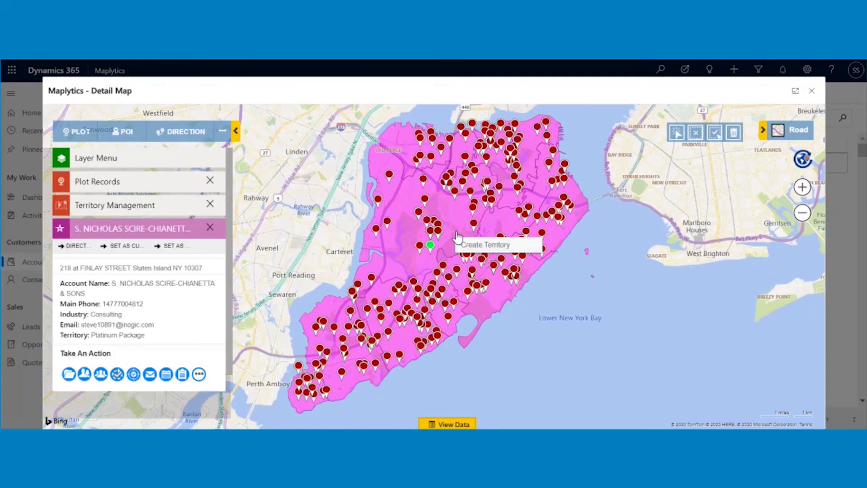
left_click(478, 245)
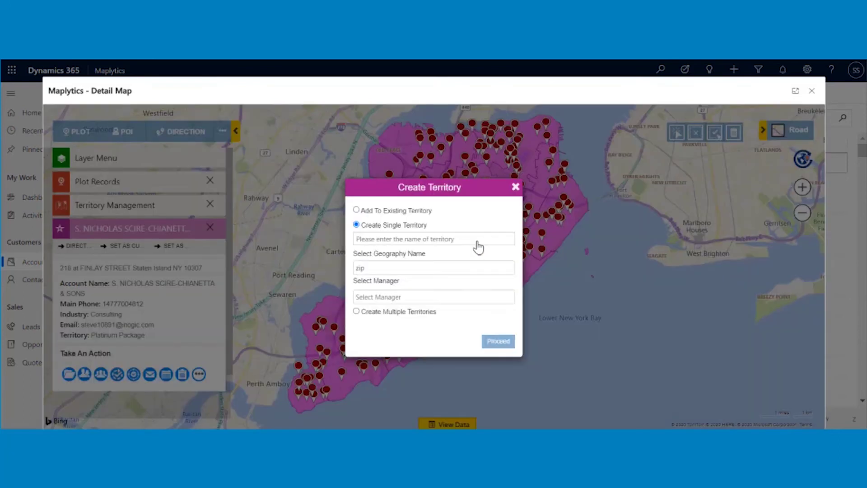
left_click(357, 312)
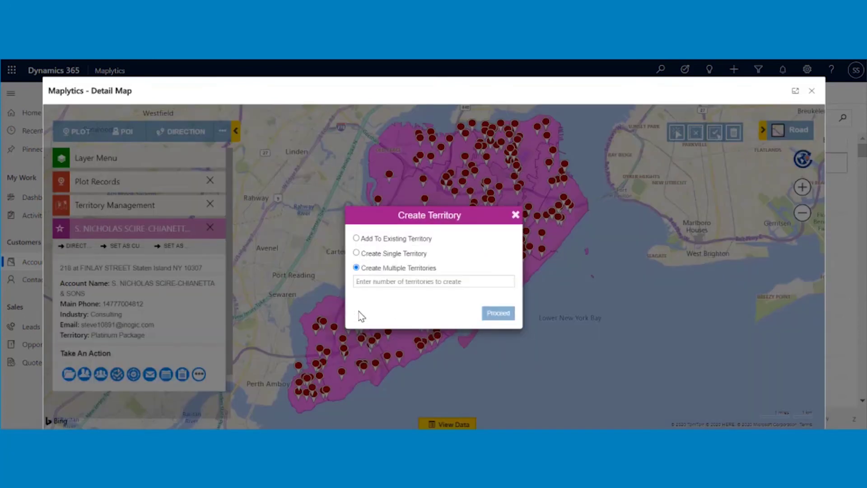
left_click(386, 281)
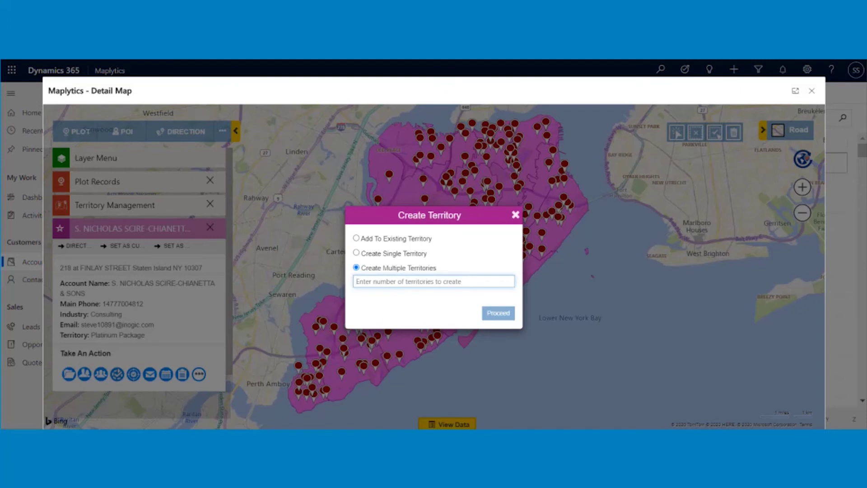
type("3")
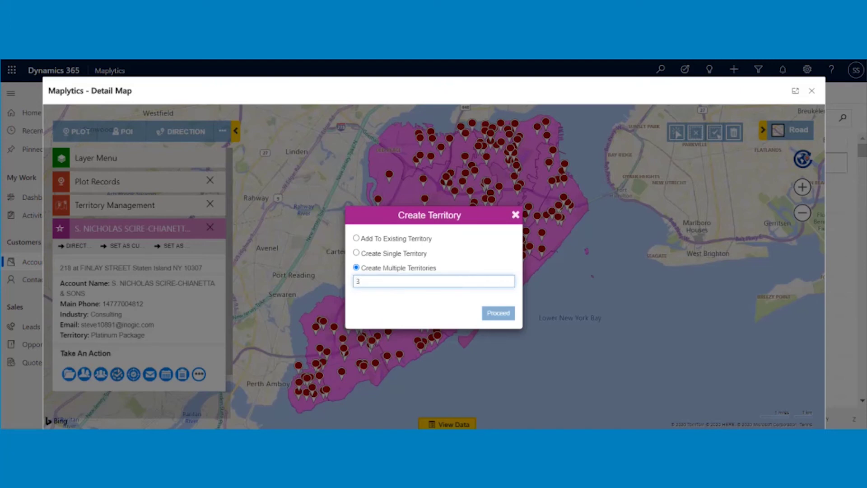
left_click(489, 312)
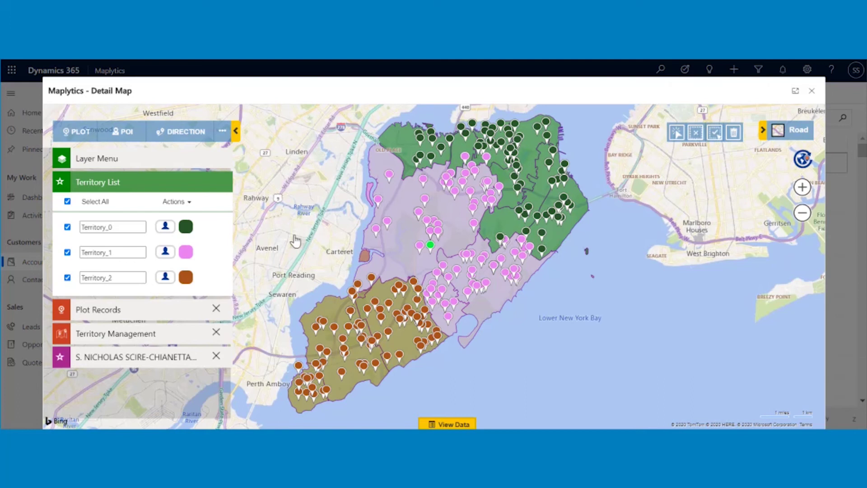
Save the Territory List as a new draft territory named Draft_1.
left_click(188, 204)
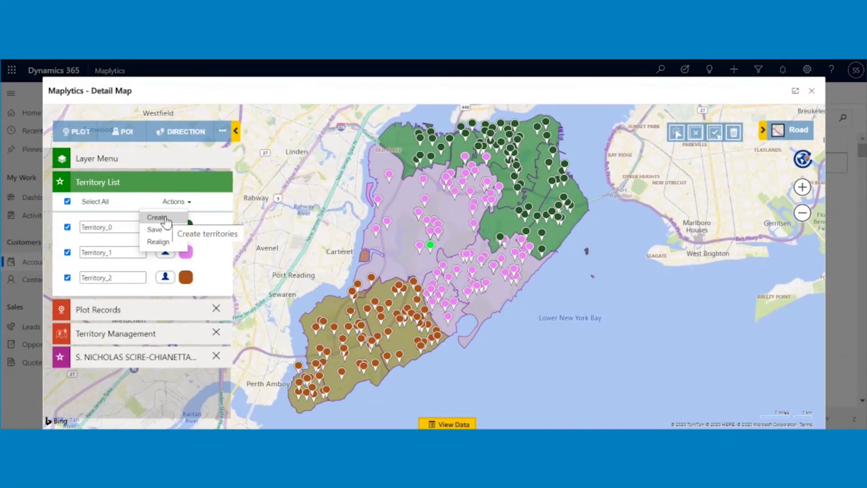
left_click(168, 229)
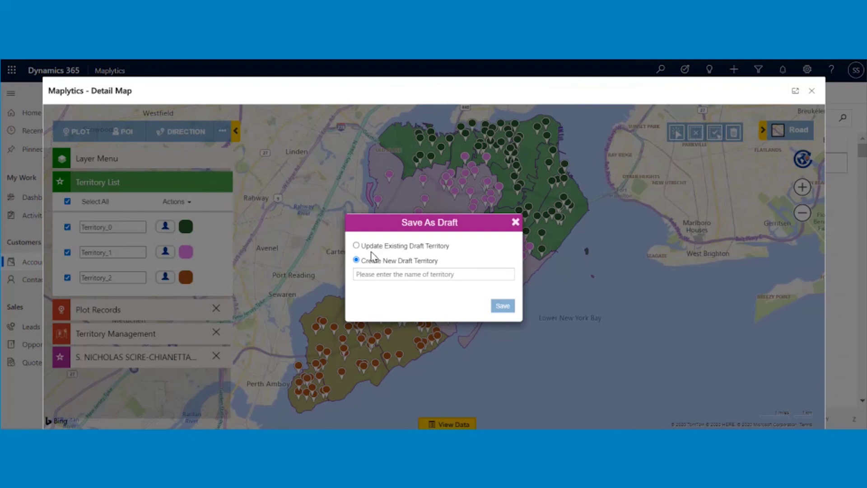
type("Draft_1")
left_click(502, 306)
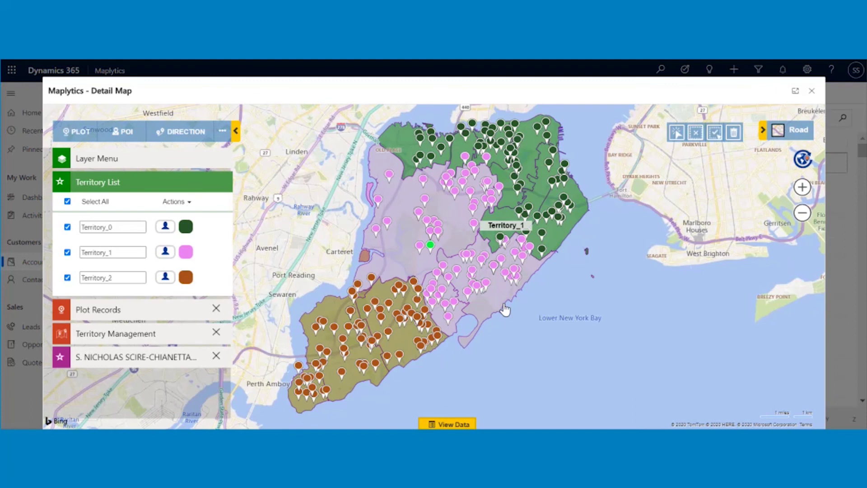
Search By Territory, plot the Draft_1 draft, then begin choosing a manager for Territory_0.
left_click(178, 334)
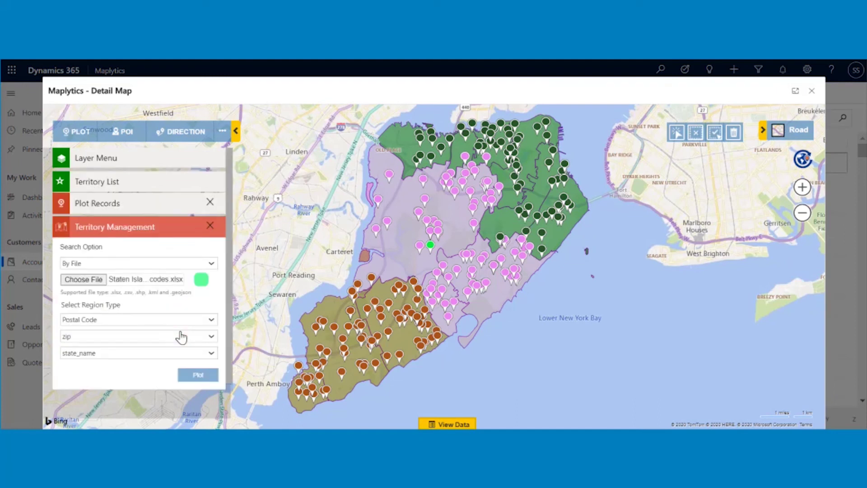
left_click(128, 267)
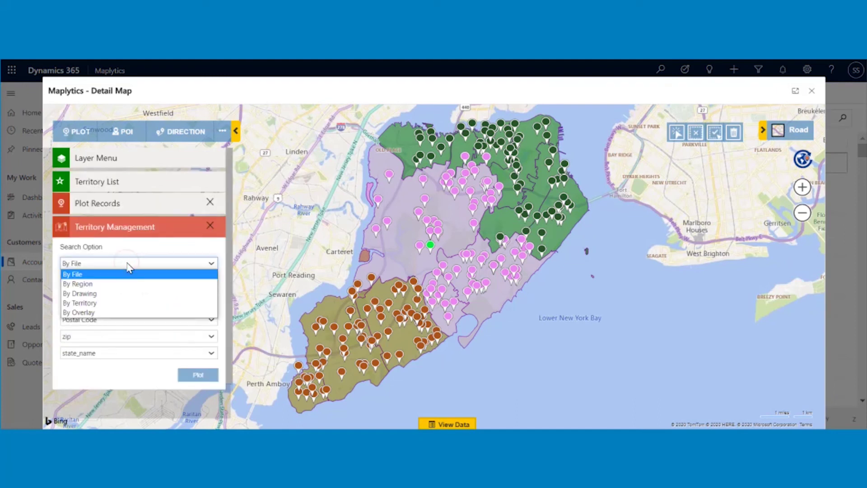
left_click(104, 303)
left_click(120, 294)
scroll(121, 296, "down", 5)
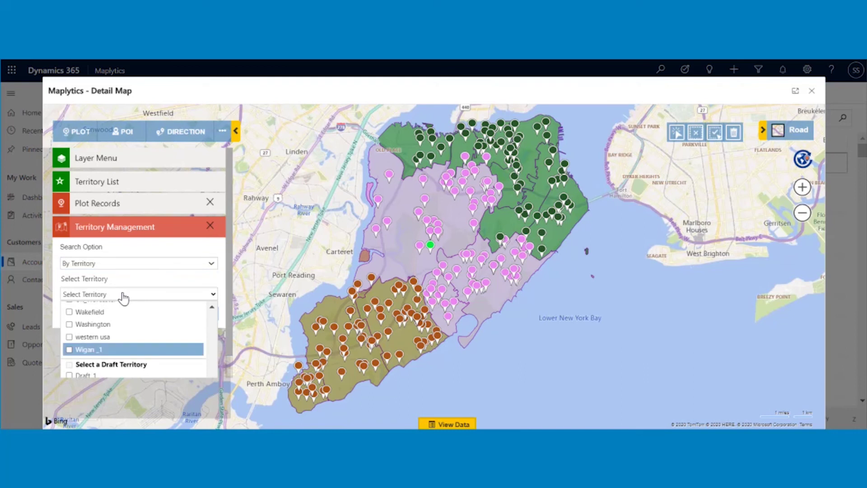
left_click(74, 376)
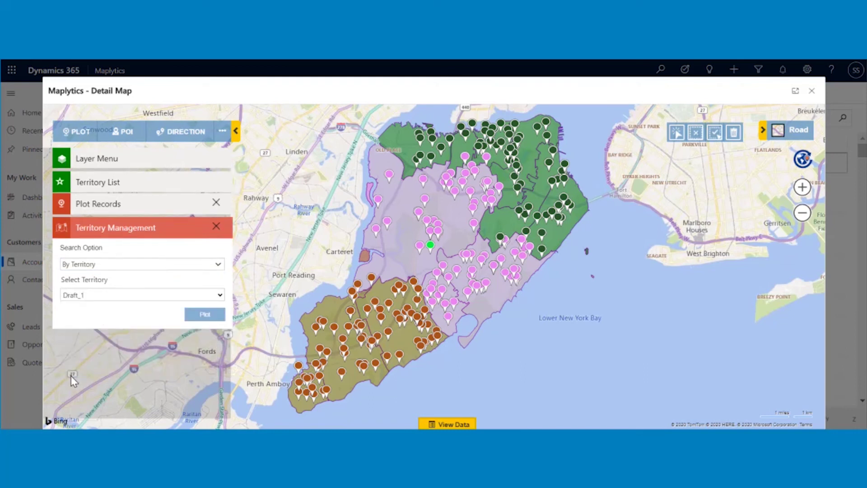
left_click(205, 314)
left_click(107, 205)
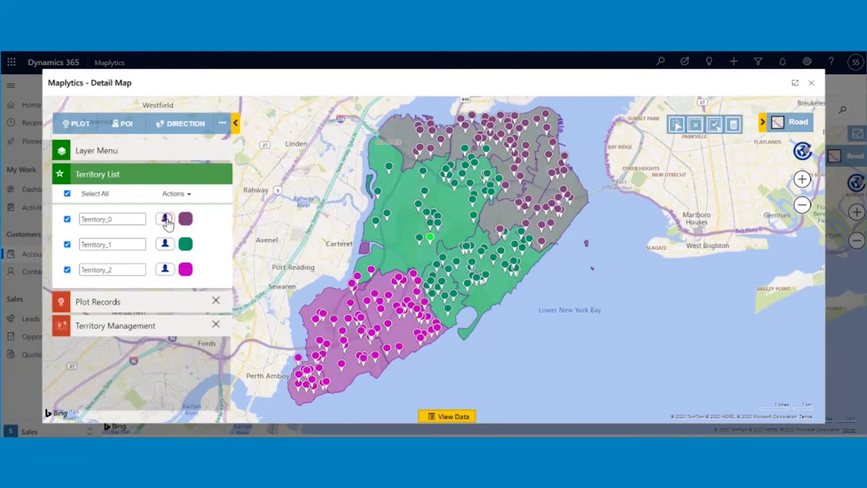
left_click(166, 220)
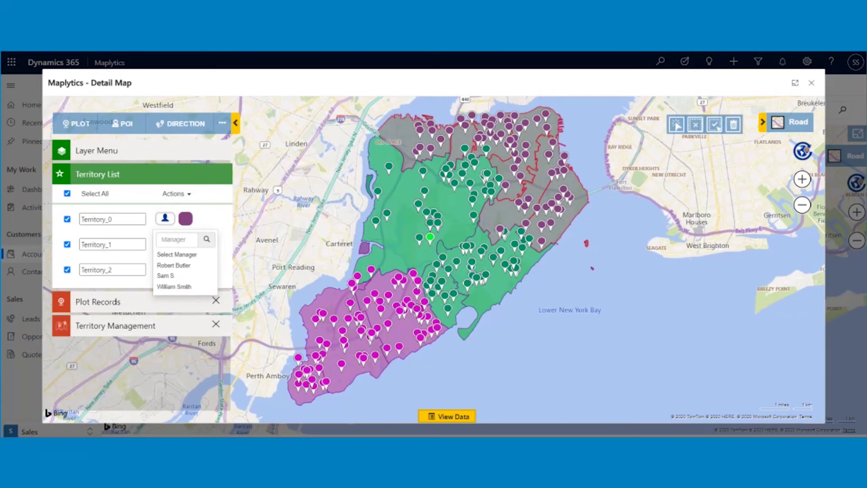
Assign managers to Territory_0 and Territory_1 and lighten their colours to pink and pale green.
left_click(174, 266)
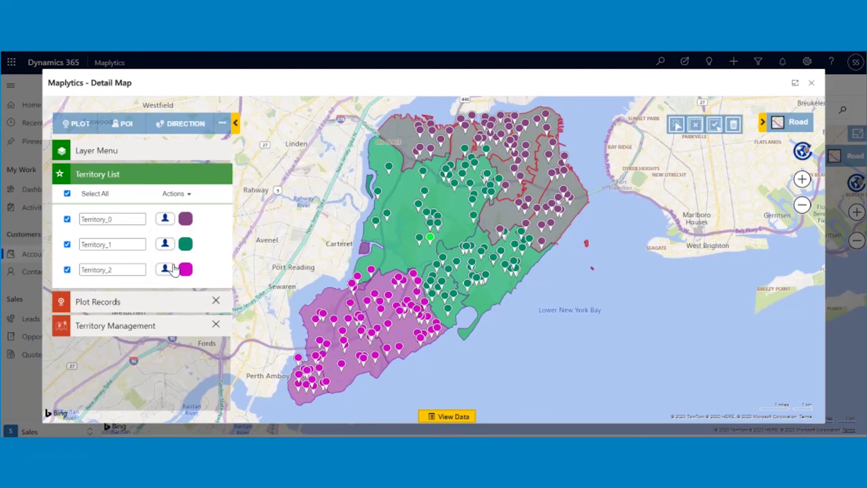
left_click(164, 245)
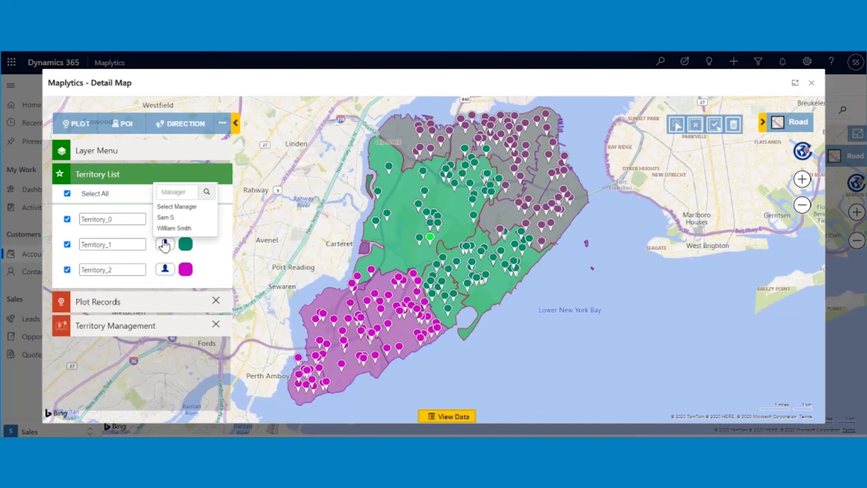
left_click(165, 244)
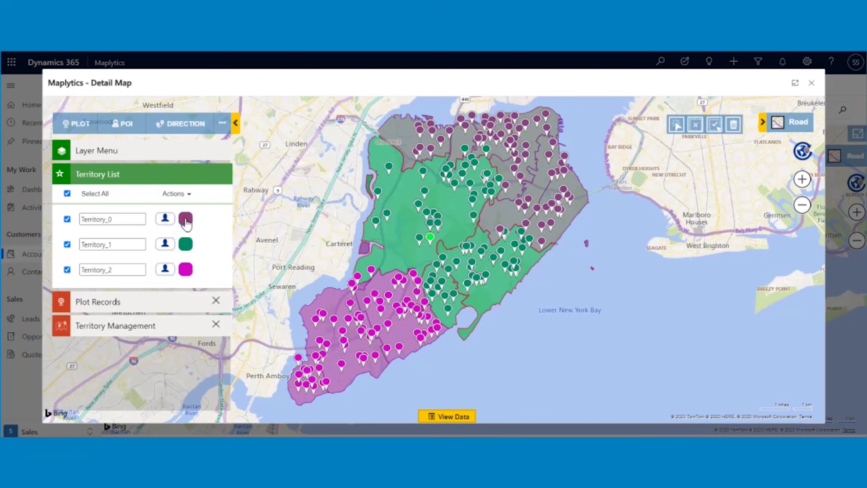
left_click(186, 220)
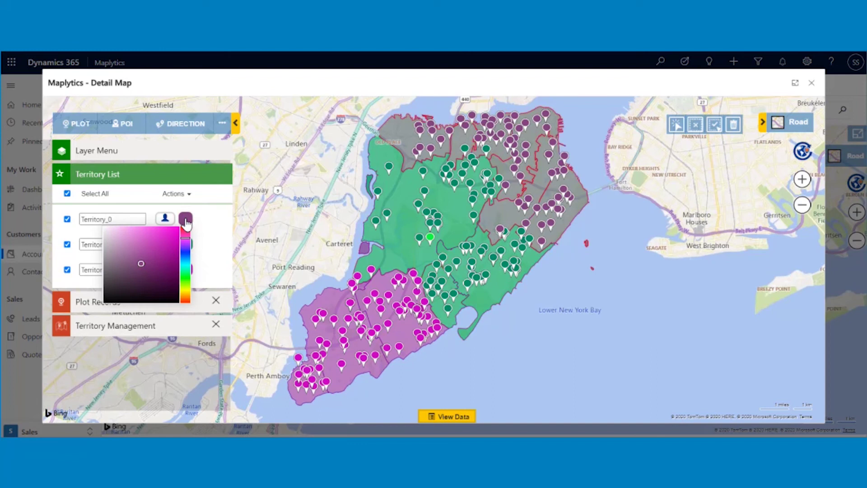
left_click(130, 237)
left_click(214, 240)
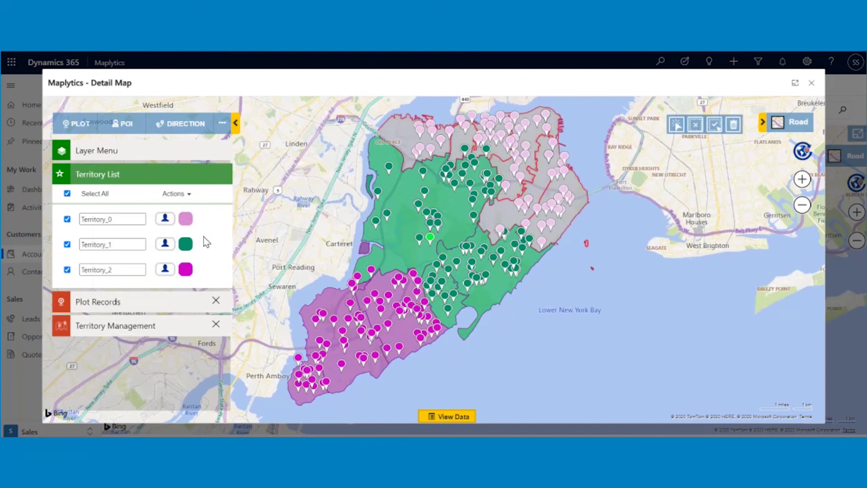
Create the three Staten Island territories in CRM and confirm the reassignment.
left_click(175, 194)
left_click(172, 210)
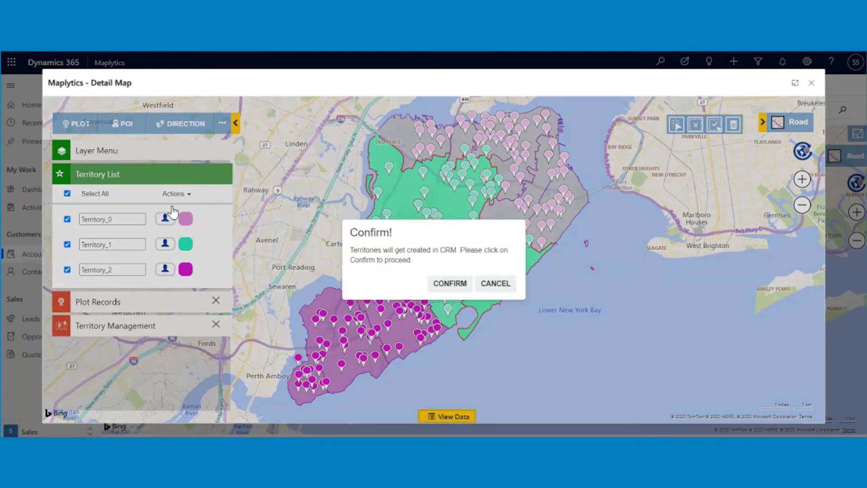
left_click(446, 285)
left_click(445, 282)
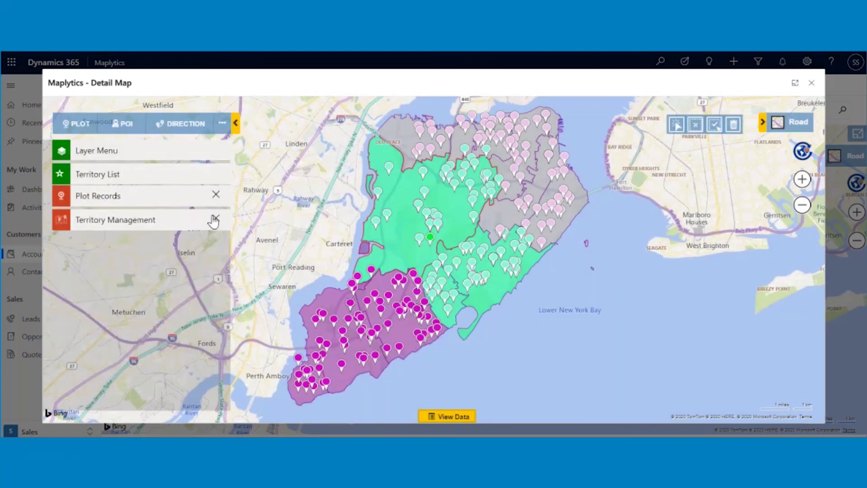
Expand the Territory List and choose Realign from its Actions menu.
left_click(155, 175)
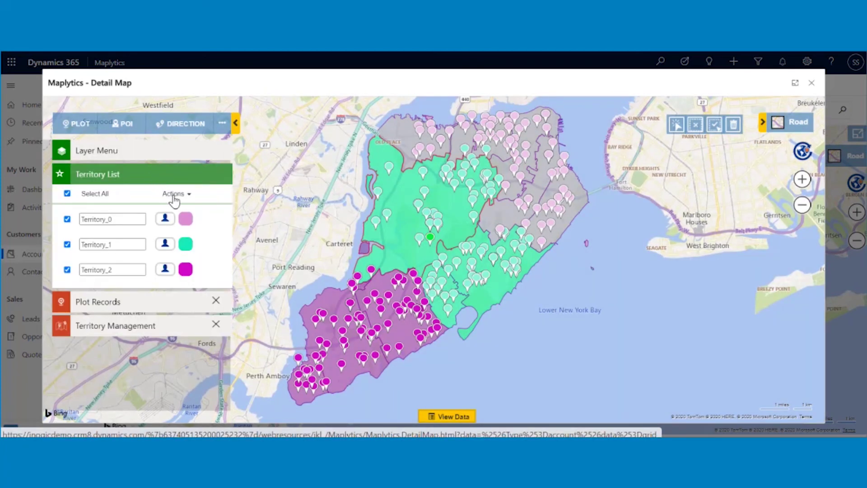
left_click(174, 194)
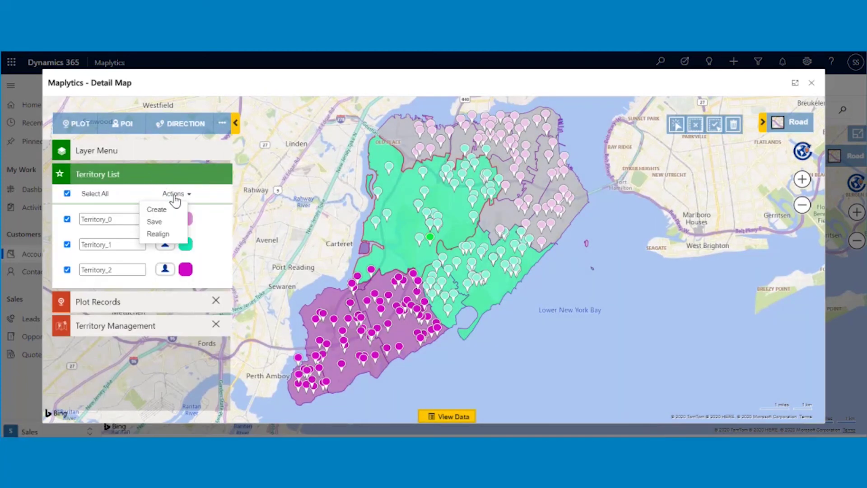
left_click(168, 237)
Realign the accounts into 5 territories.
left_click(358, 258)
type("5")
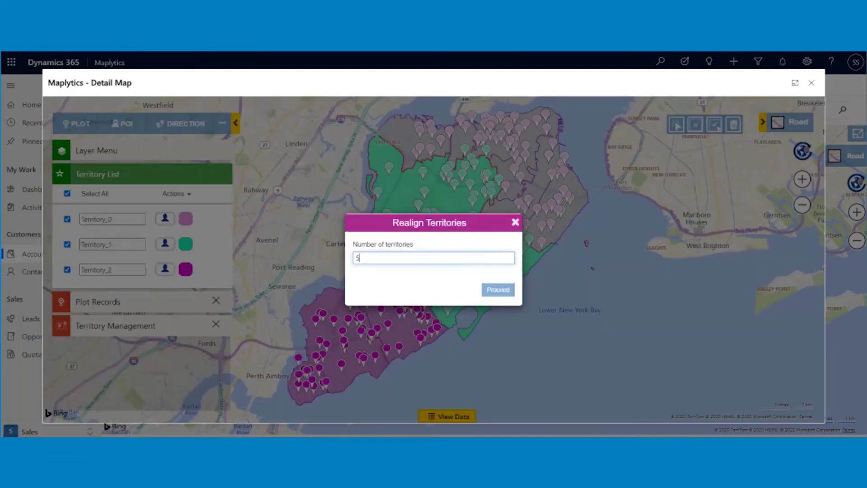
left_click(496, 291)
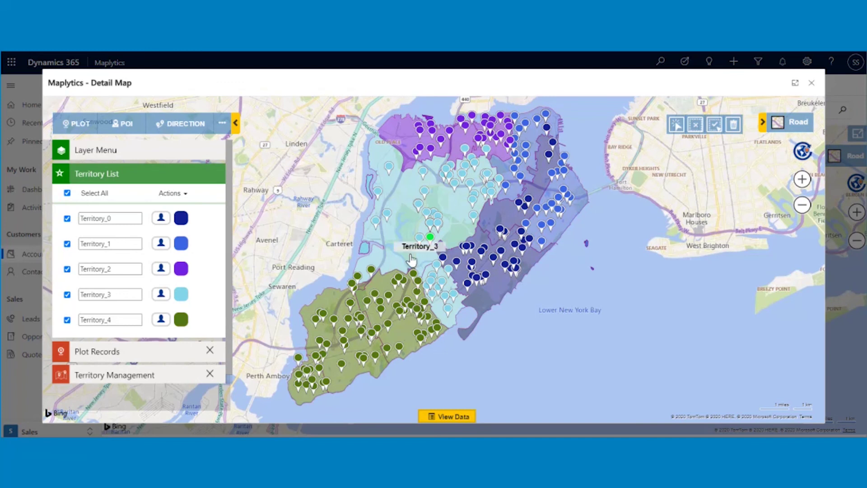
Review the Territory_3 summary and its 52 accounts, hide the data grid, then view Territory_0.
left_click(403, 233)
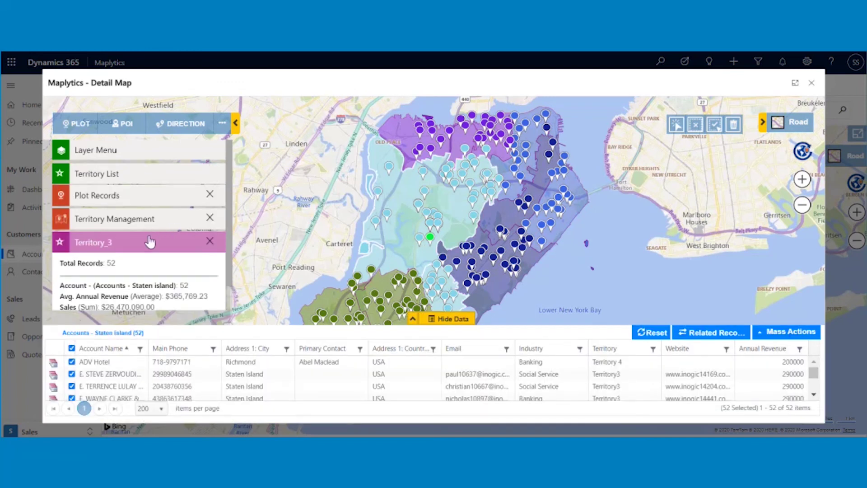
scroll(147, 246, "down", 1)
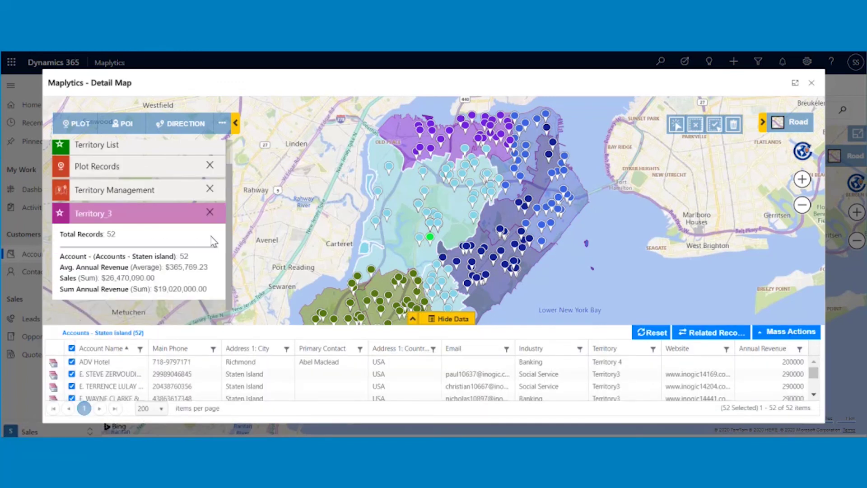
left_click(447, 319)
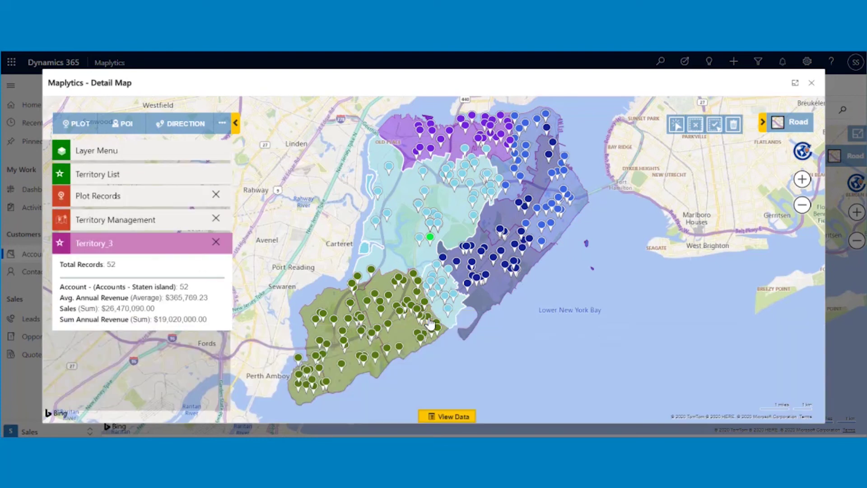
left_click(443, 188)
Move Territory_3's accounts into a new territory 'New Allignment' with an assigned manager.
left_click(676, 134)
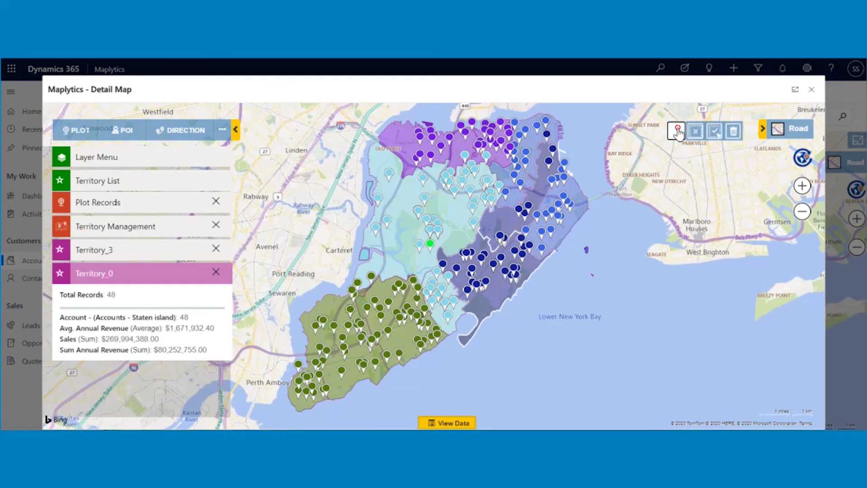
left_click(452, 207)
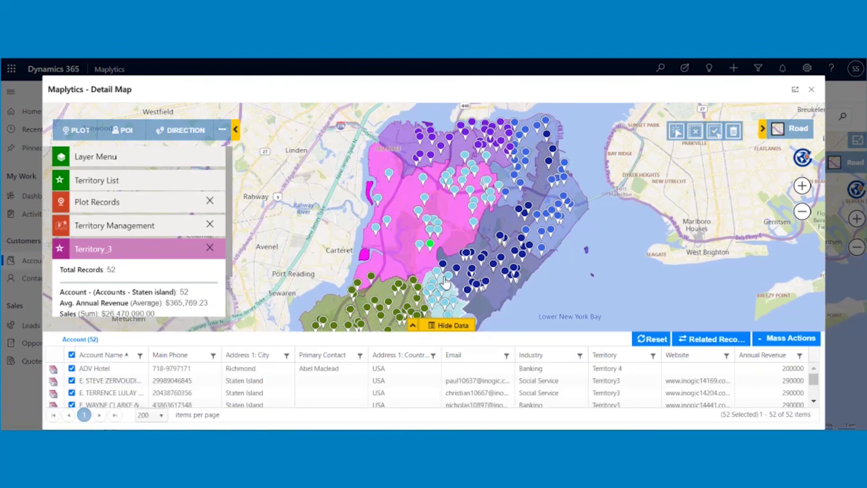
left_click(441, 326)
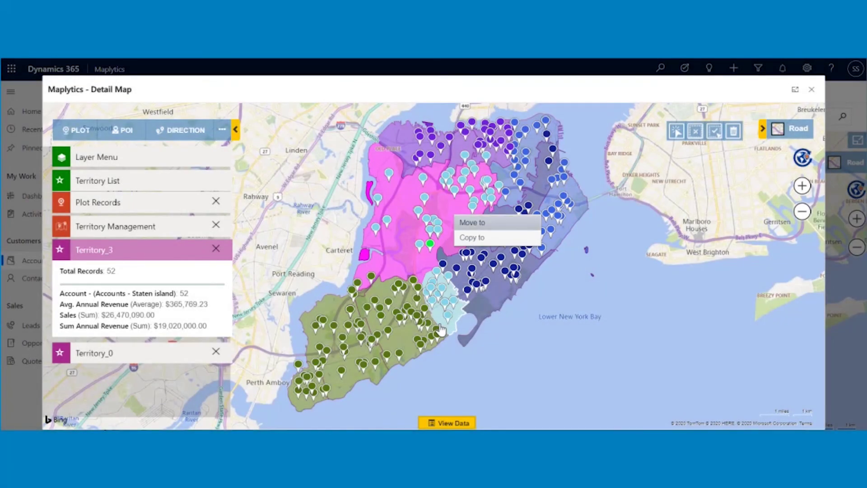
left_click(464, 223)
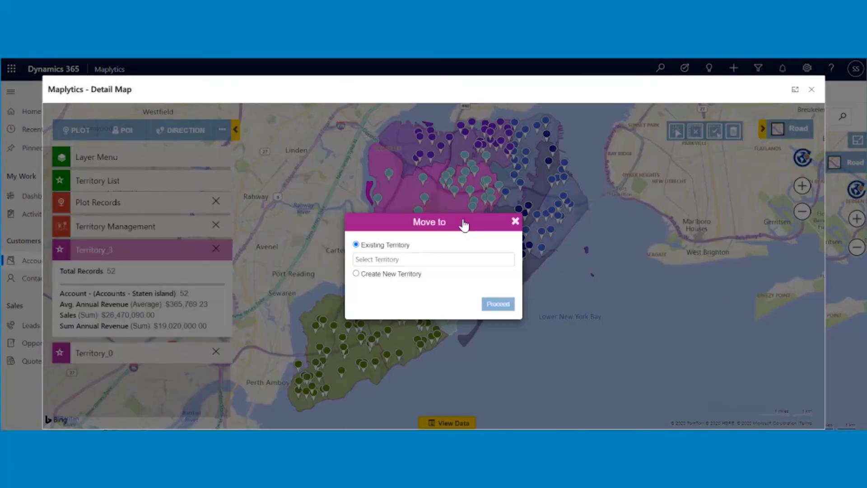
left_click(357, 273)
left_click(384, 259)
type("New Allignment")
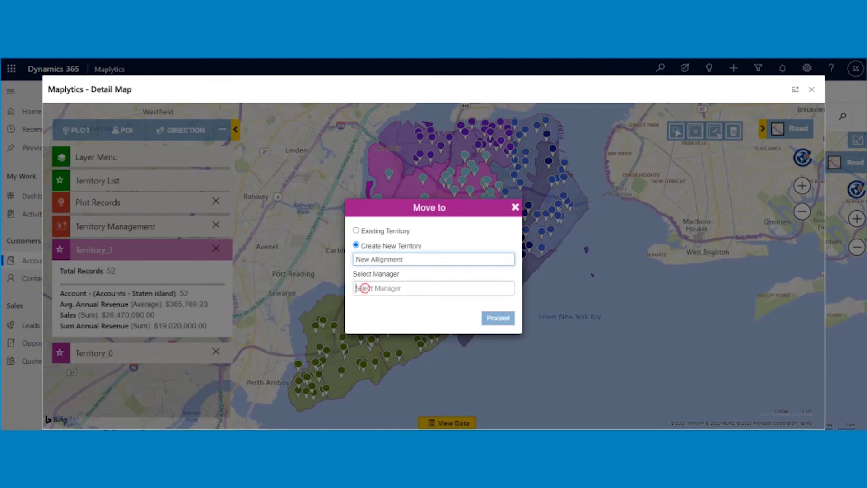
left_click(364, 288)
type("S")
left_click(380, 311)
left_click(494, 319)
left_click(515, 252)
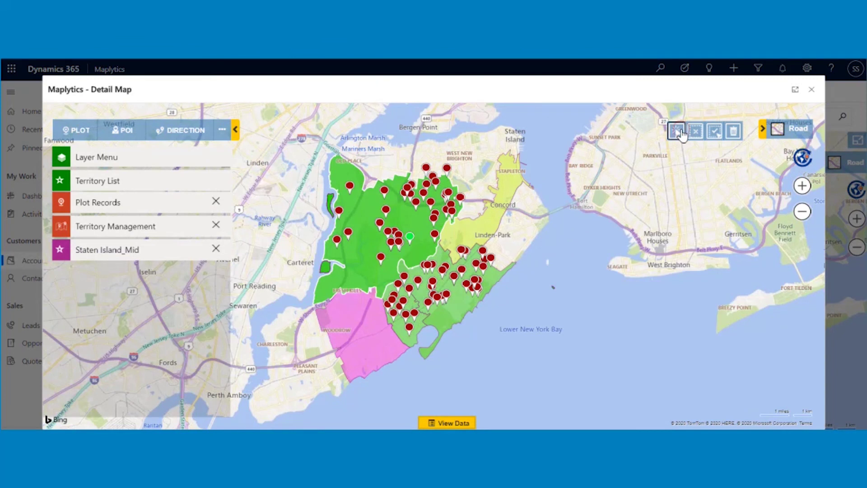
Copy the lower green Staten Island_Mid area into the existing 'New Territory'.
left_click(683, 134)
left_click(446, 312)
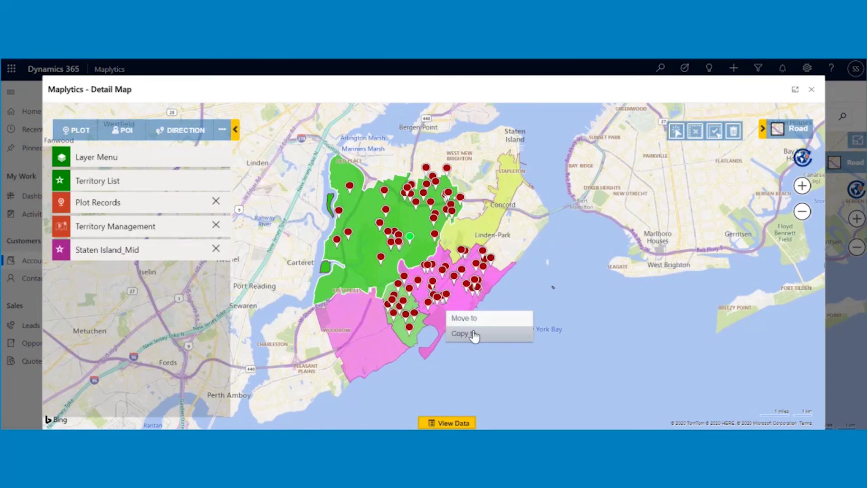
left_click(473, 334)
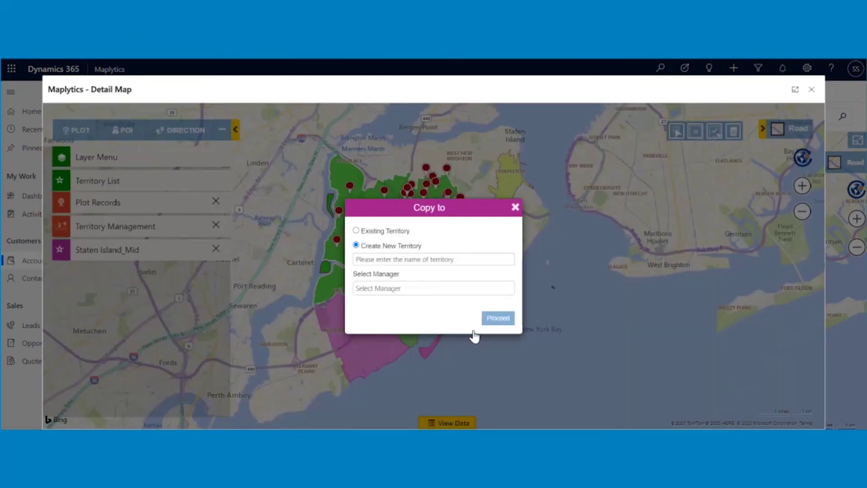
left_click(356, 231)
type("New Territory")
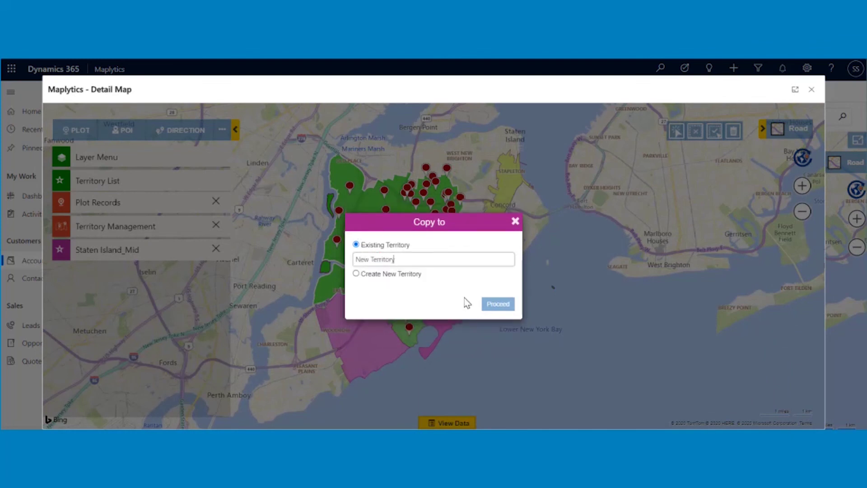
left_click(492, 304)
left_click(515, 254)
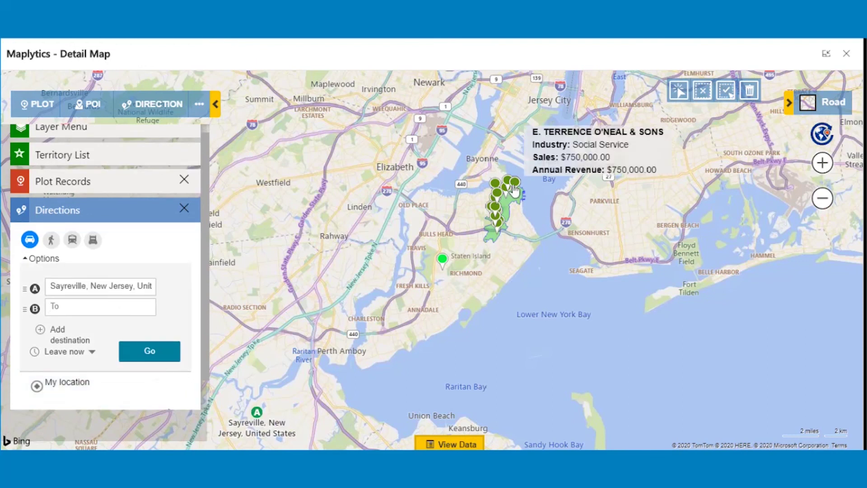
Route from Sayreville to an account destination via four account stops including Wildcart, in truck mode.
right_click(513, 187)
mouse_move(592, 212)
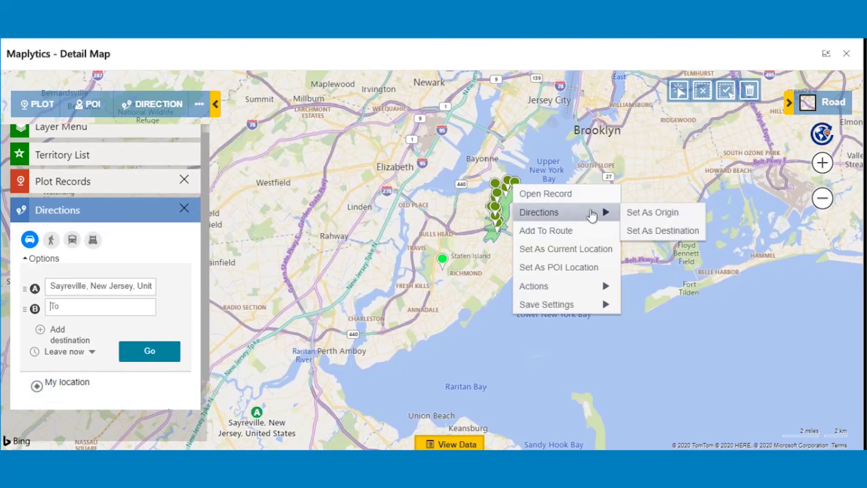
left_click(662, 231)
right_click(465, 319)
left_click(474, 366)
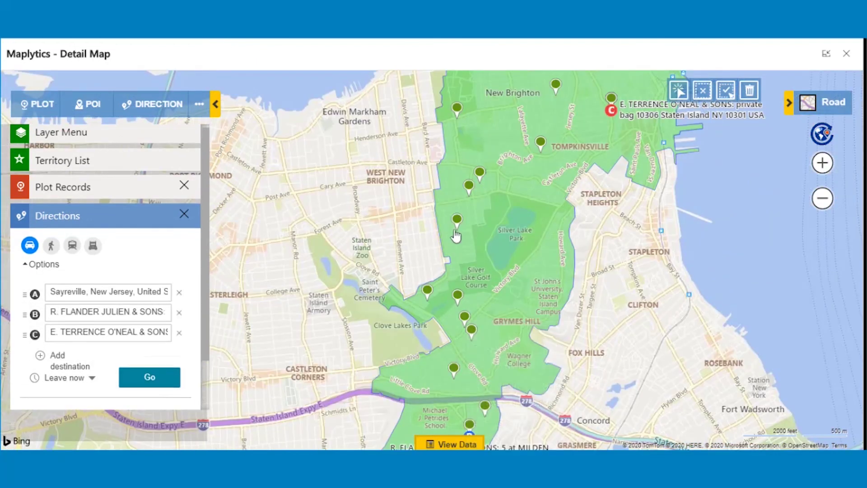
right_click(457, 230)
left_click(473, 271)
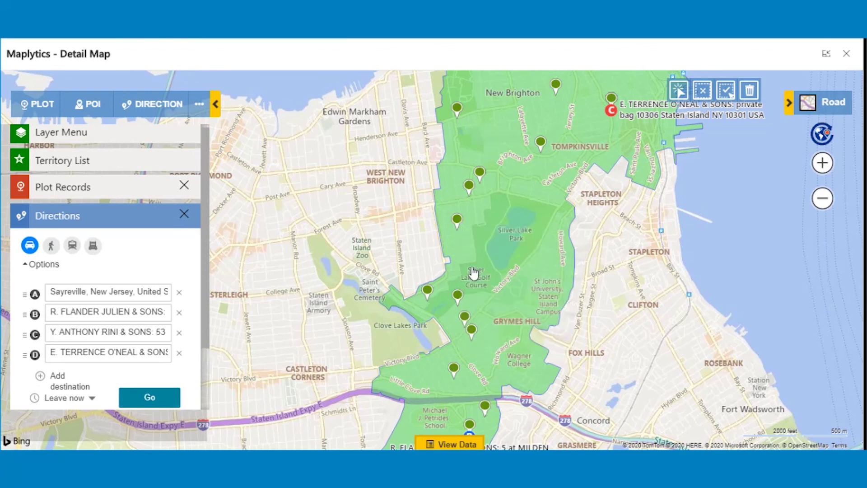
right_click(457, 108)
left_click(483, 153)
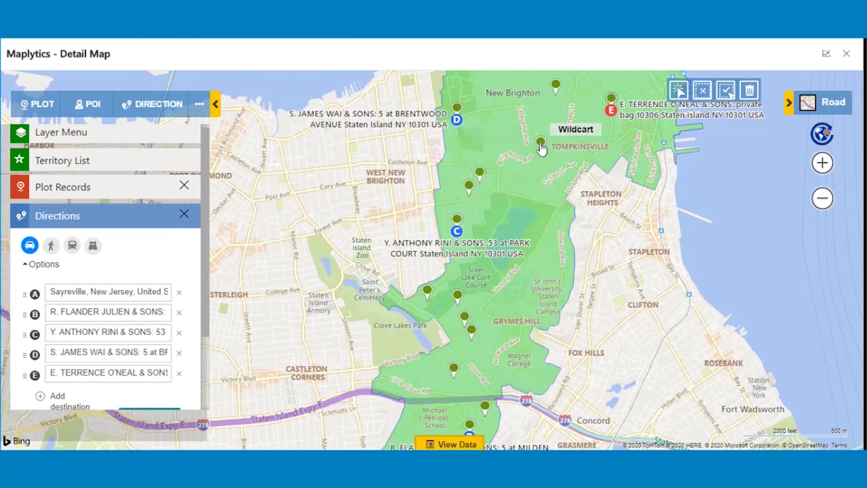
right_click(541, 142)
left_click(552, 189)
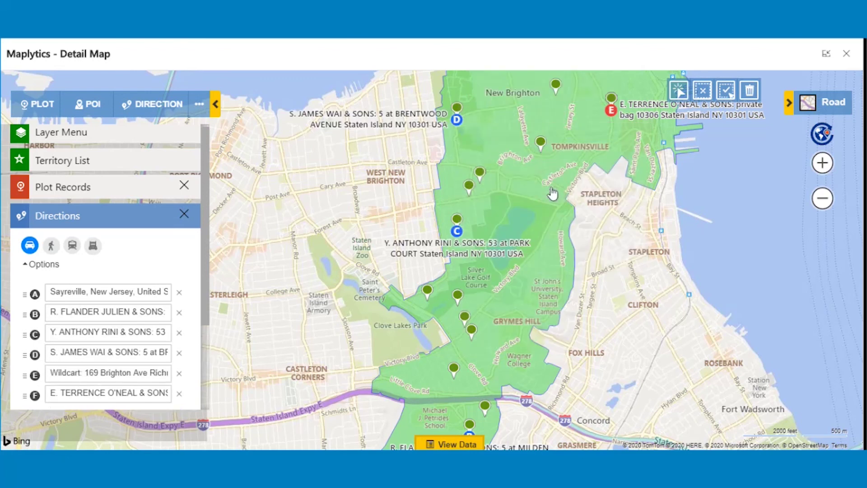
left_click(93, 245)
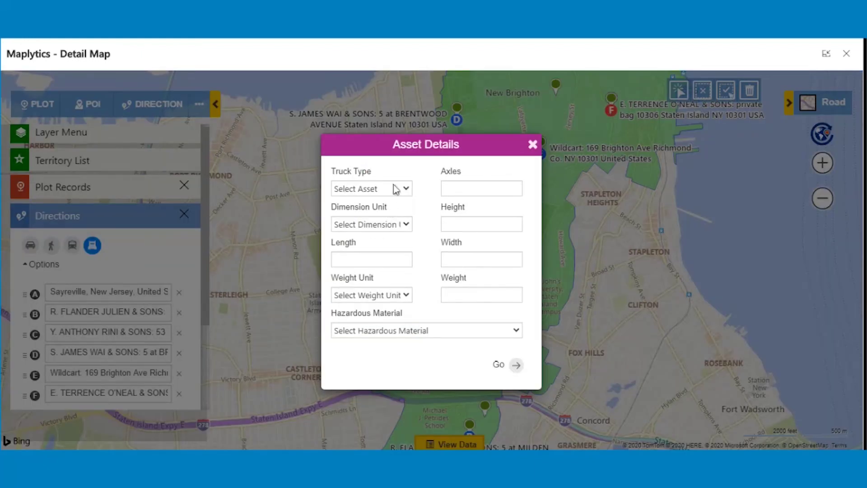
Set truck type Trailer 2 with Organic hazardous material and calculate the route.
left_click(395, 189)
left_click(387, 224)
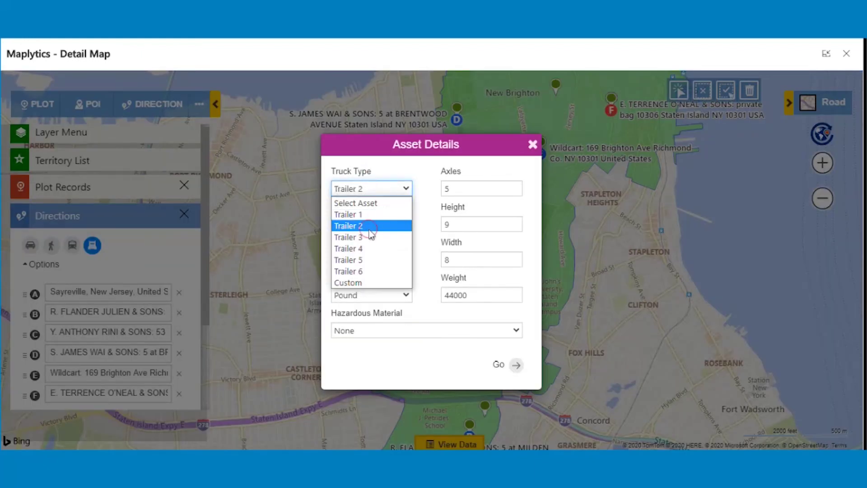
left_click(397, 335)
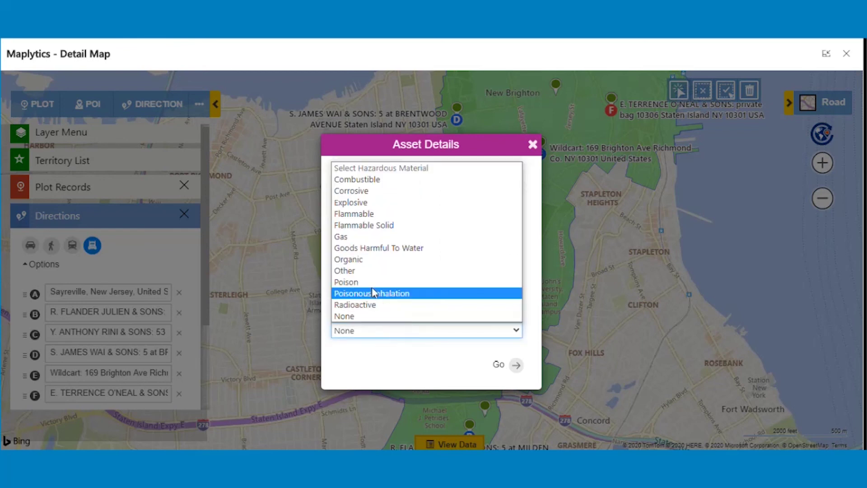
left_click(360, 260)
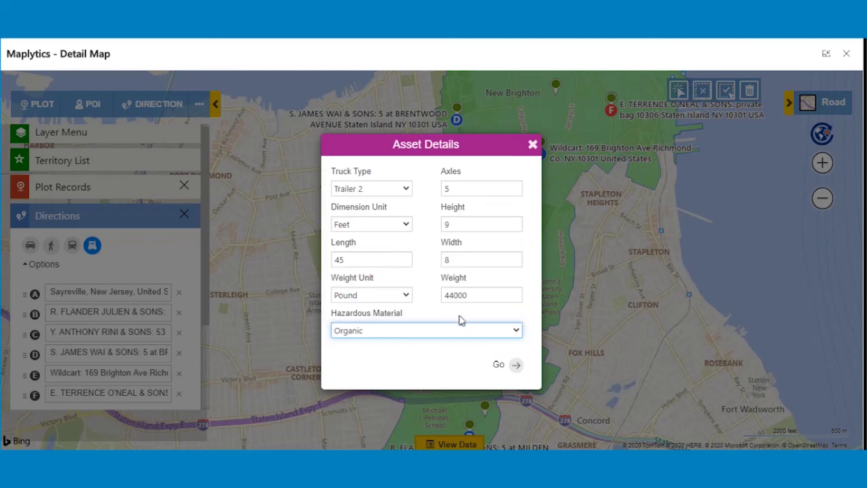
left_click(516, 363)
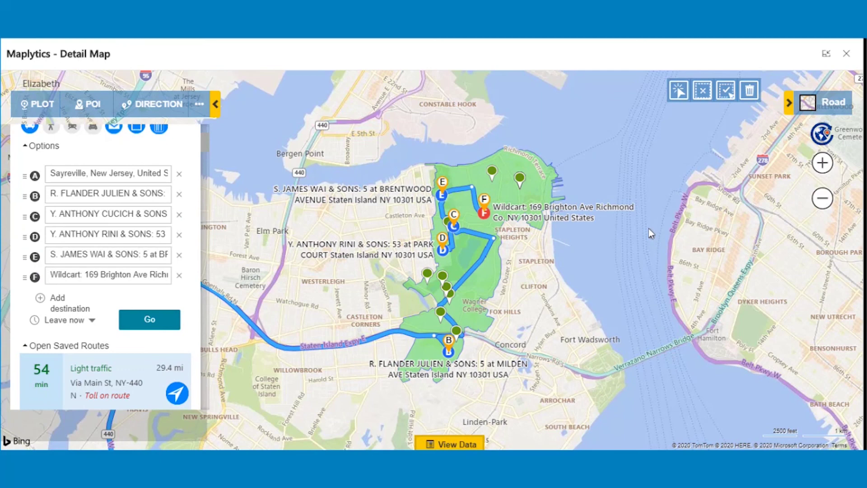